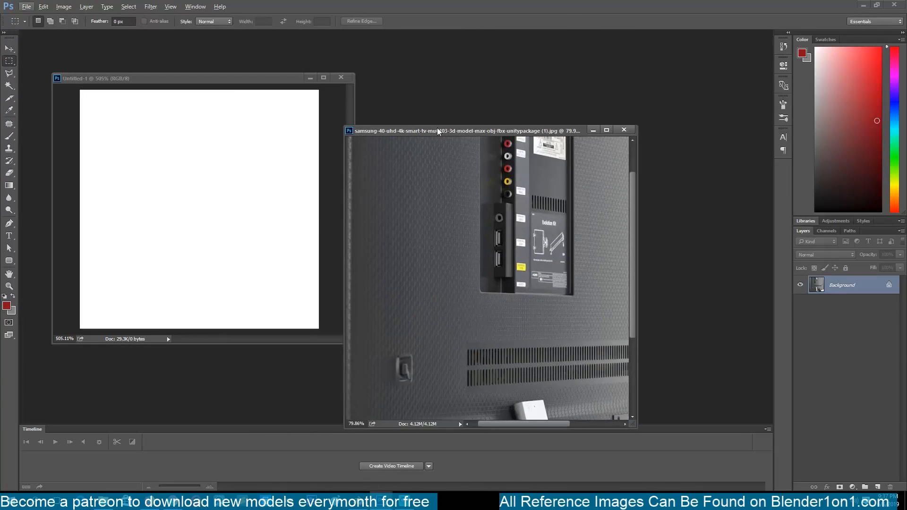
Step: Move the TV reference photo window aside and enlarge the blank document's window
left_click_drag(439, 132, 507, 119)
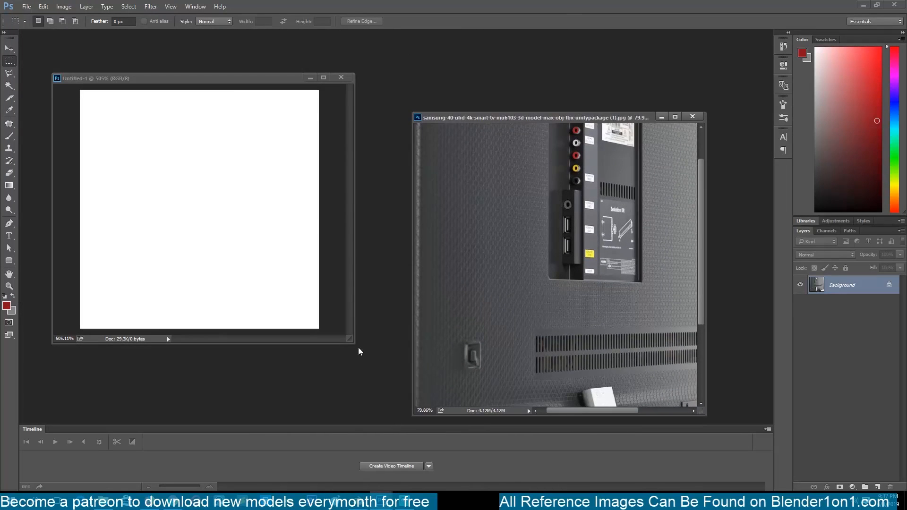
left_click_drag(343, 343, 402, 378)
Step: Draw a 100 × 100 px rectangle shape fitted to the blank document's canvas
left_click(9, 260)
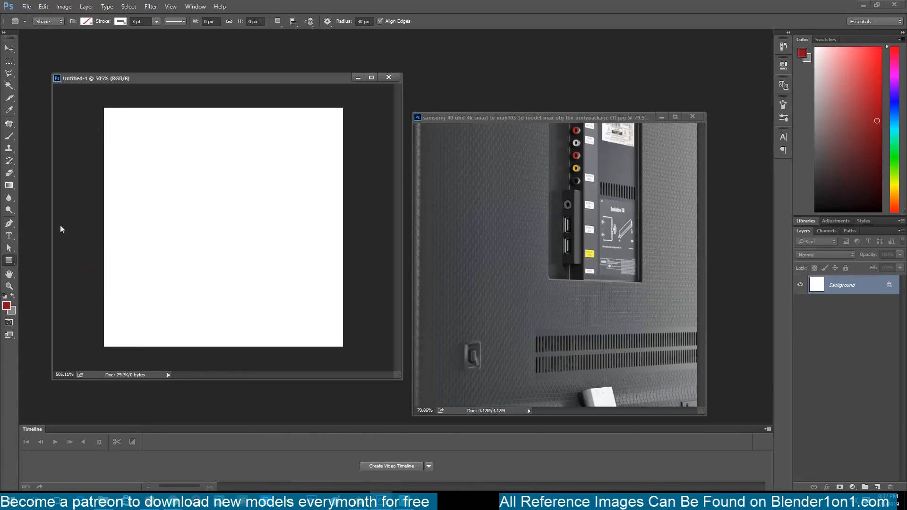
left_click_drag(106, 109, 343, 347)
key("ctrl+t")
left_click_drag(224, 106, 224, 108)
key("Return")
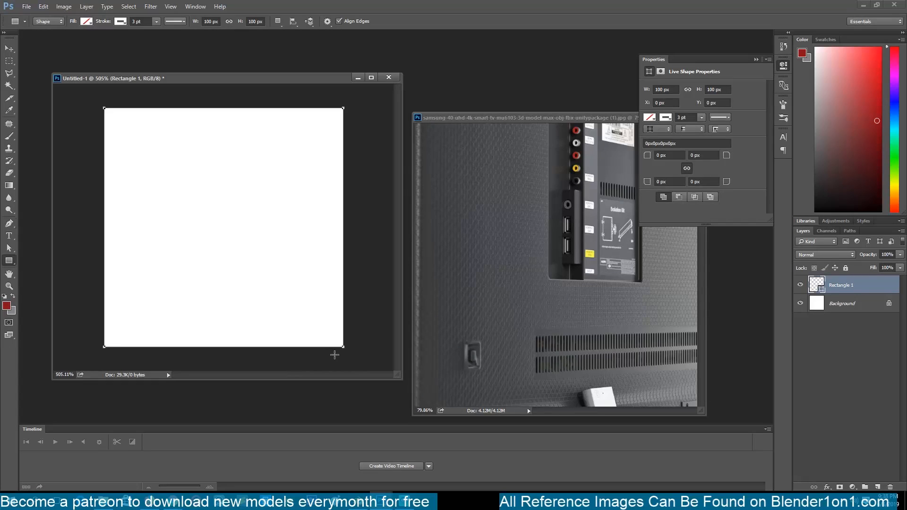
Step: Try to cut the rectangle into a triangle by deleting its lower-right anchor point, and delete the shape
left_click(345, 348)
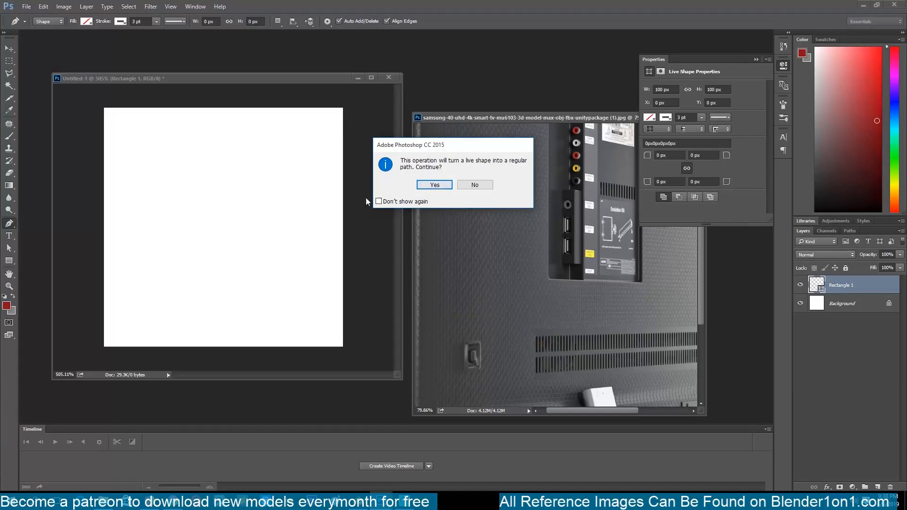
left_click(433, 186)
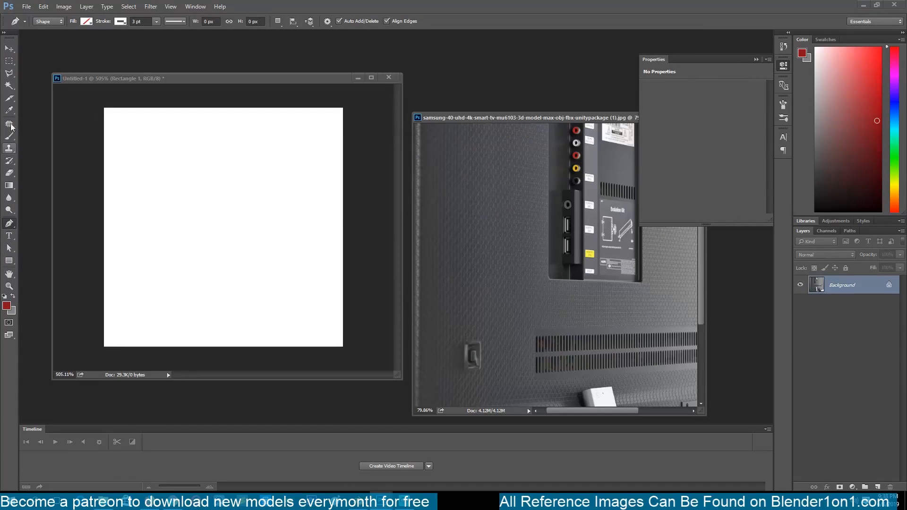
left_click(105, 345)
key("Delete")
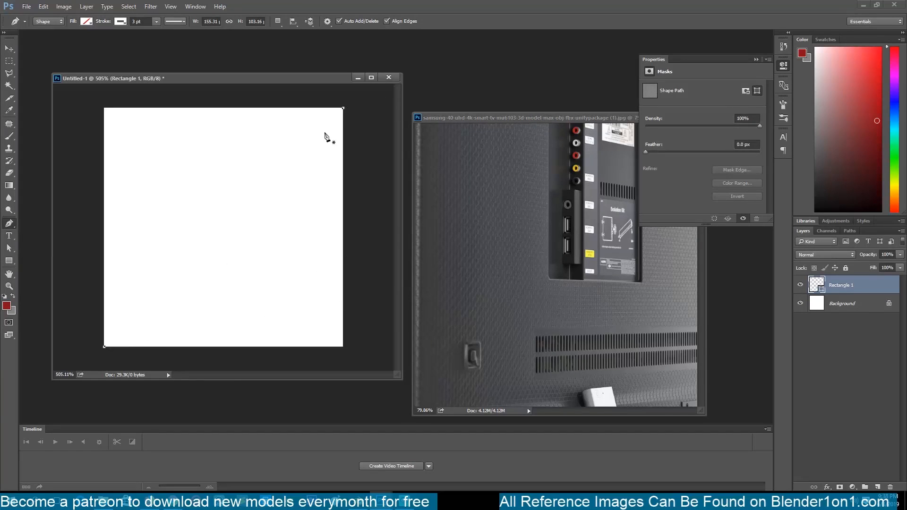
key("Delete")
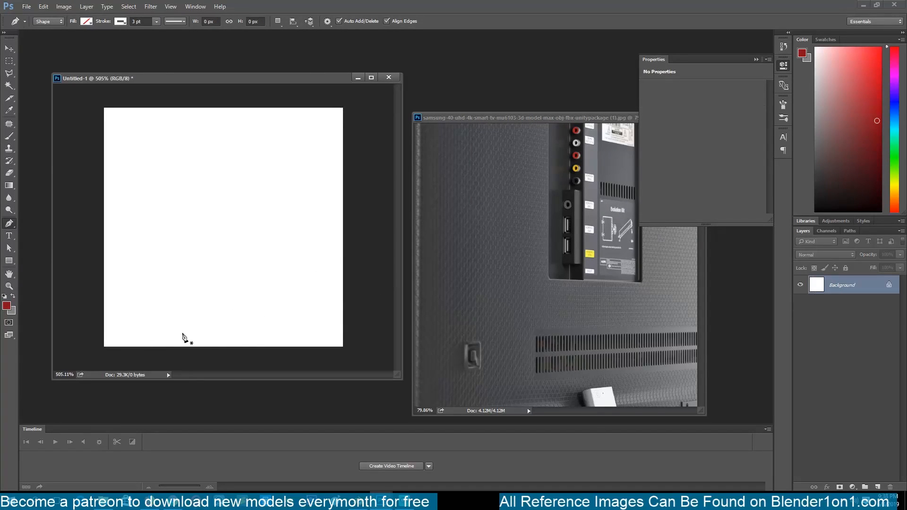
Step: Redraw the rectangle shape at 100 × 100 px so it covers the whole canvas
left_click_drag(112, 125, 342, 346)
key("ctrl+t")
key("Return")
Step: Fill the rectangle with black and remove its stroke
double_click(816, 284)
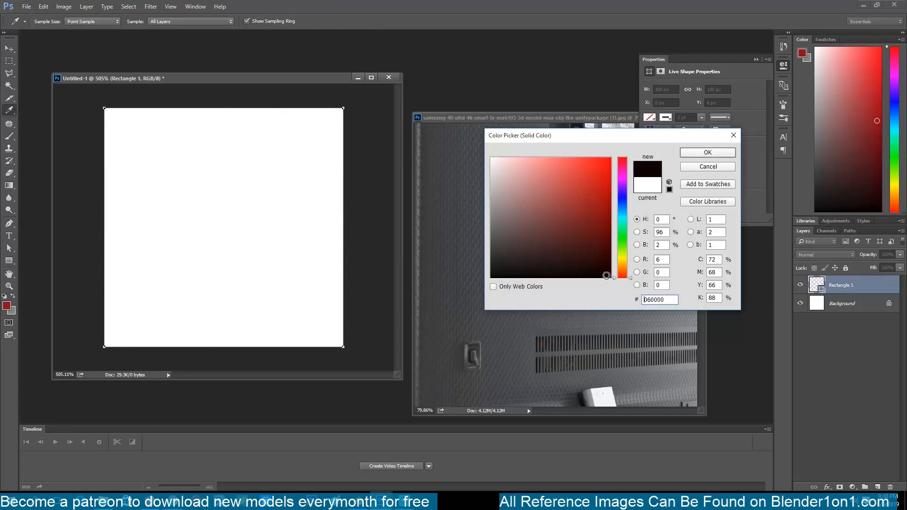
left_click(708, 152)
left_click(86, 21)
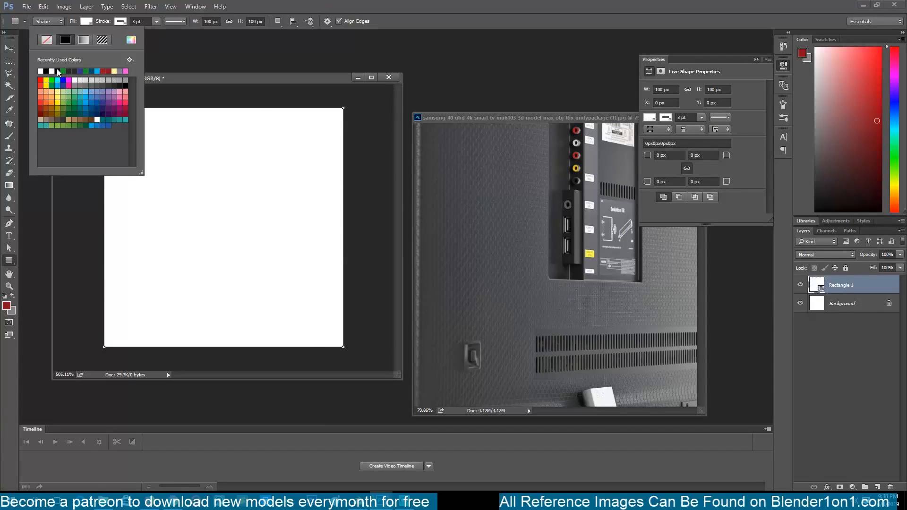
left_click(53, 69)
left_click(121, 22)
left_click(121, 22)
left_click(79, 41)
left_click(9, 48)
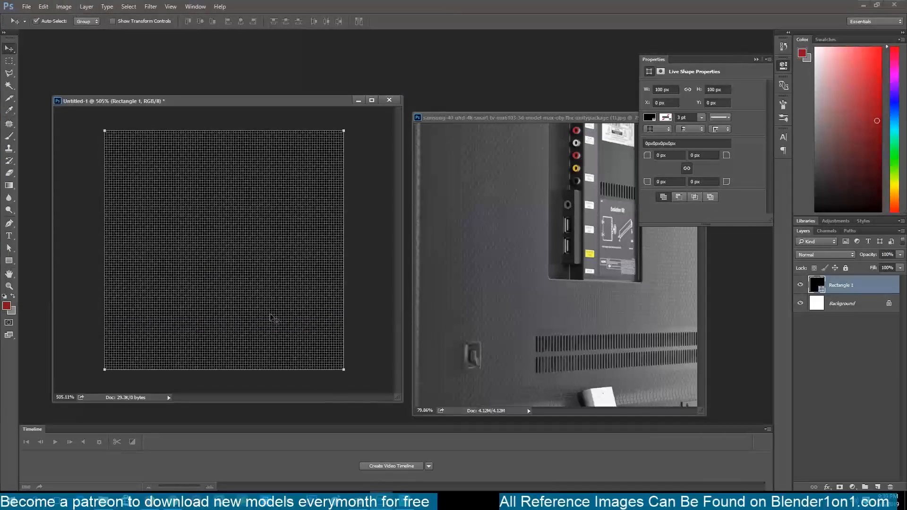
Step: Delete the rectangle's lower-right anchor point with the Pen tool to leave a black triangle
key("p")
left_click(343, 370)
key("Return")
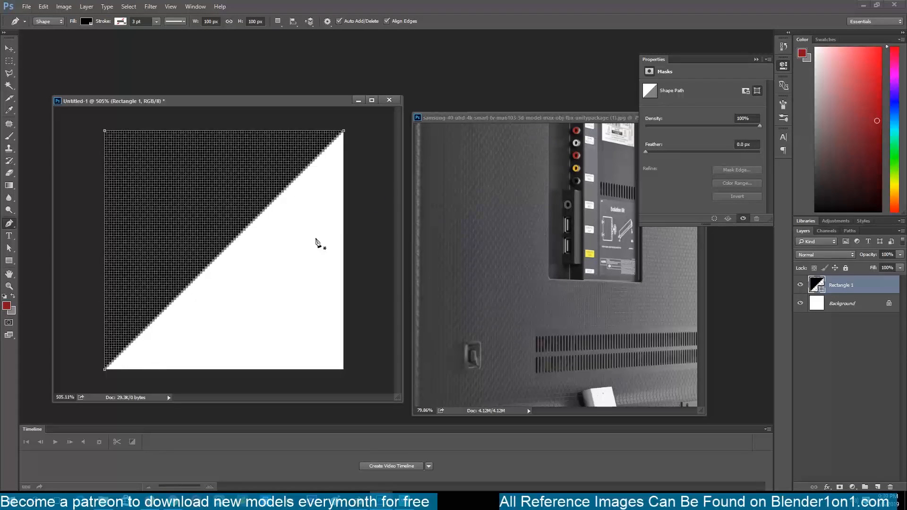
key("v")
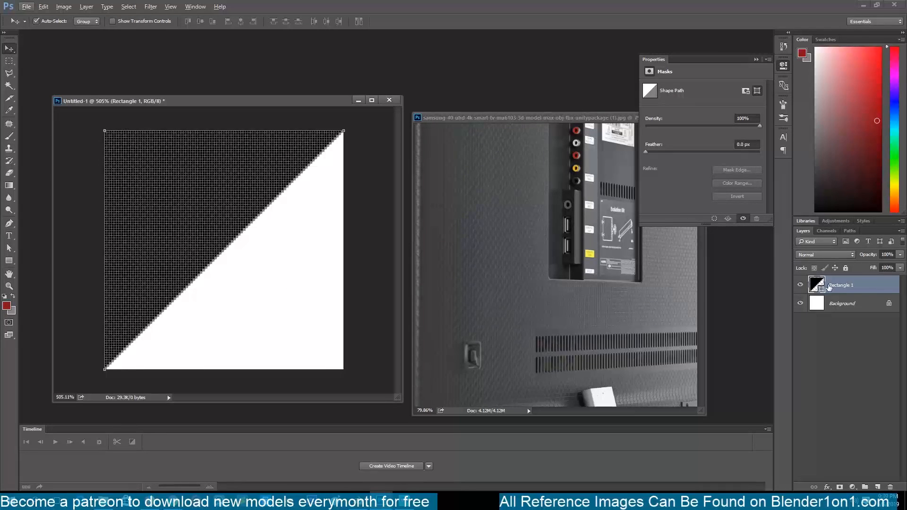
Step: Duplicate the triangle layer and flip the copy horizontally and vertically to fill the opposite half of the canvas
key("ctrl+j")
key("ctrl+t")
right_click(195, 226)
left_click(223, 367)
right_click(279, 268)
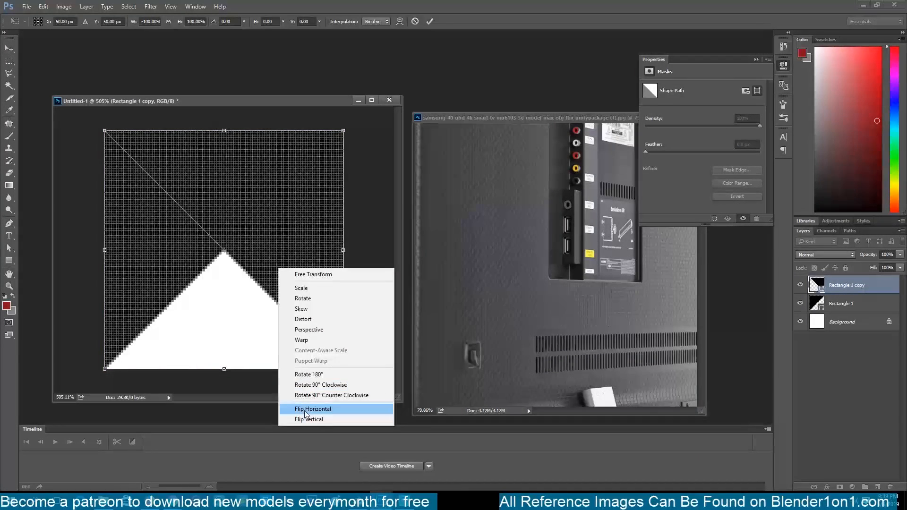
left_click(307, 419)
key("Return")
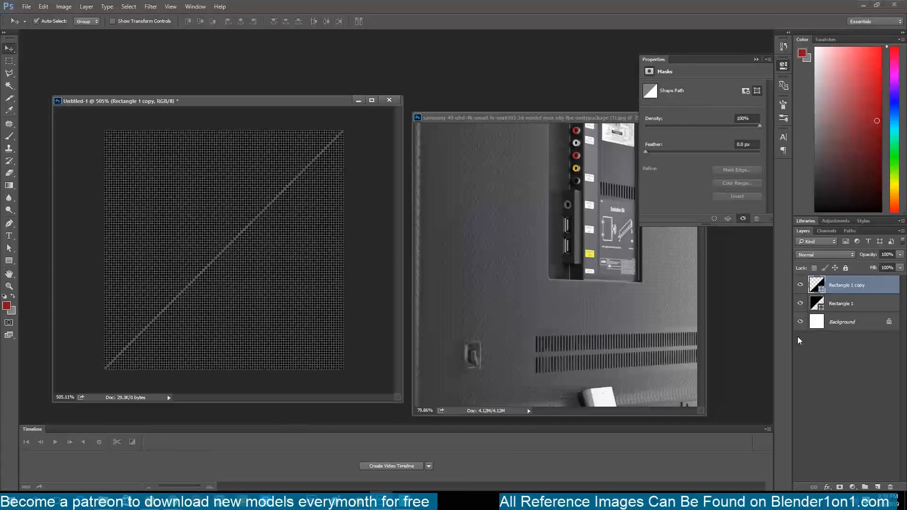
Step: Apply a white 3 pt stroke to both triangle shapes
key("a")
left_click(158, 21)
left_click(124, 71)
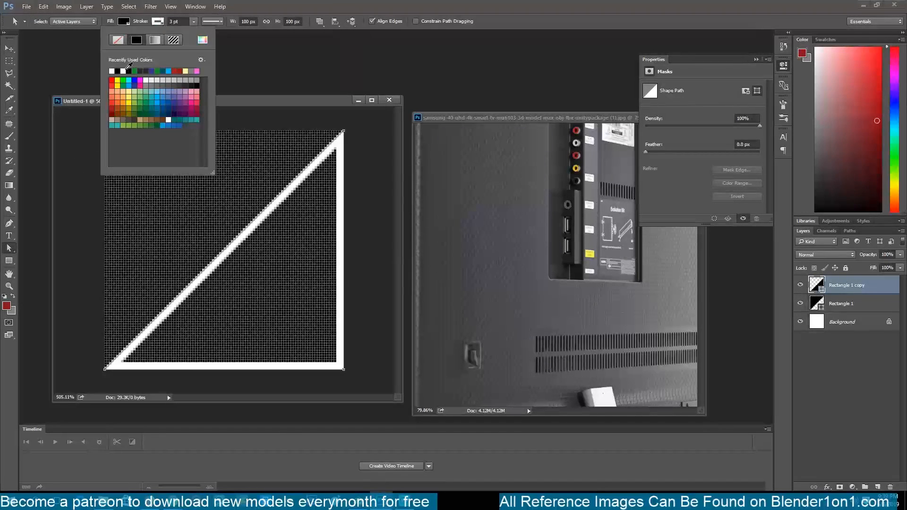
left_click(837, 304)
left_click(158, 21)
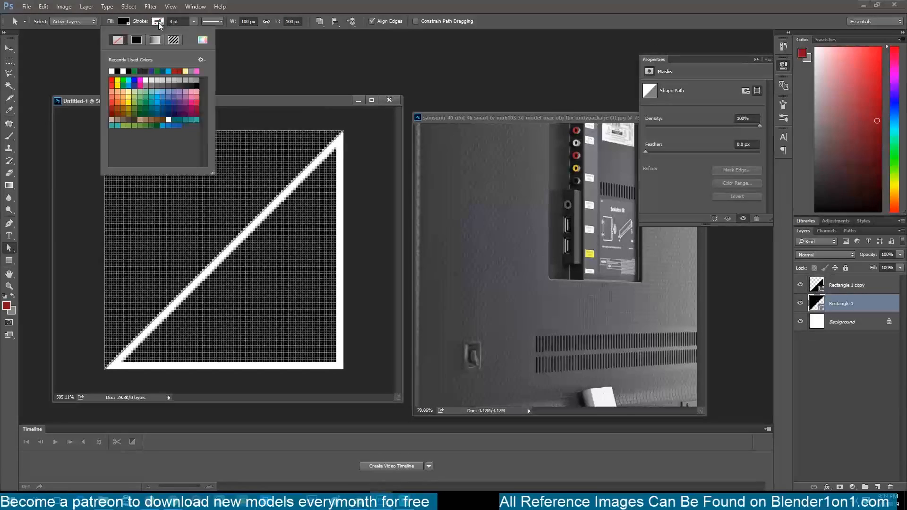
left_click(124, 71)
key("v")
Step: Save the triangle artwork as the Photoshop file 8.psd
key("ctrl+s")
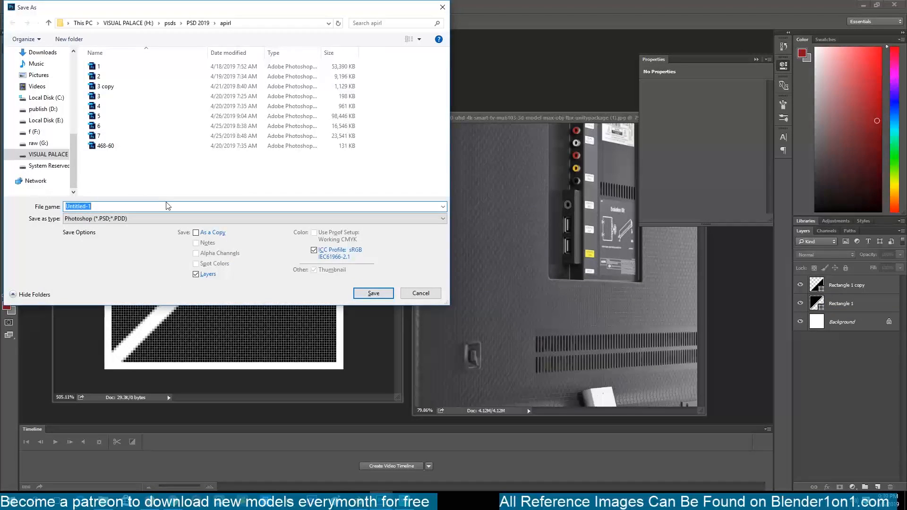
left_click(383, 295)
left_click(562, 154)
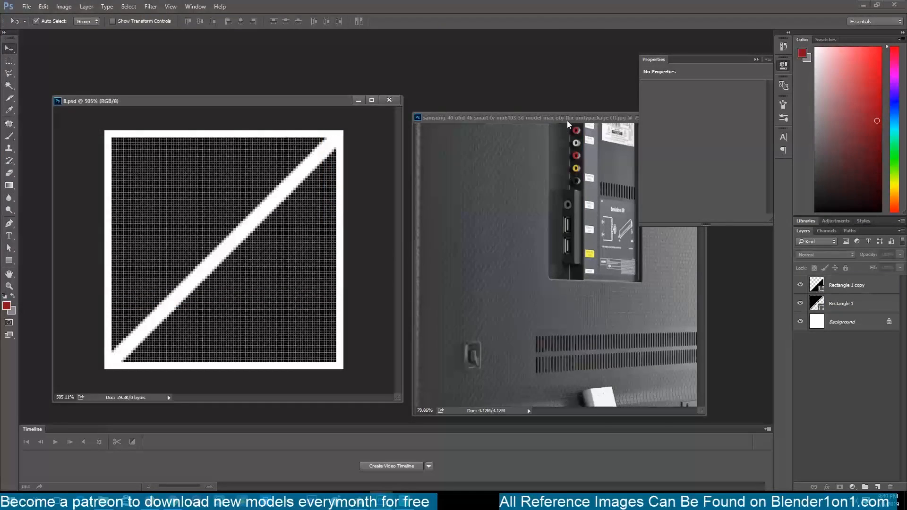
Step: Close the TV reference photo and create a new 300 × 300 px document with a white background
left_click_drag(614, 118, 496, 145)
left_click(575, 143)
key("ctrl+n")
left_click_drag(420, 163, 318, 165)
type("2")
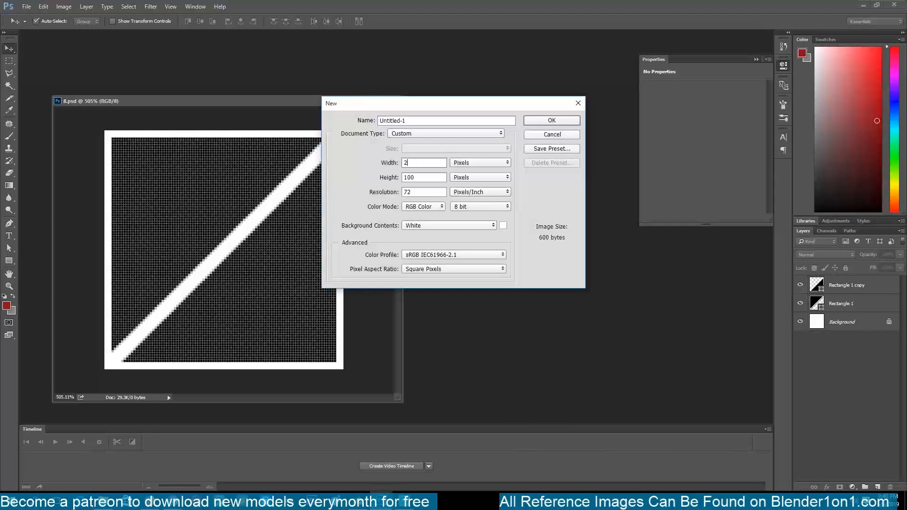
type("300")
key("Return")
Step: Define the 8.psd artwork as a pattern named 8.psd and bring the blank 300 × 300 px document to the front
left_click_drag(198, 111, 428, 141)
left_click(274, 101)
left_click(86, 7)
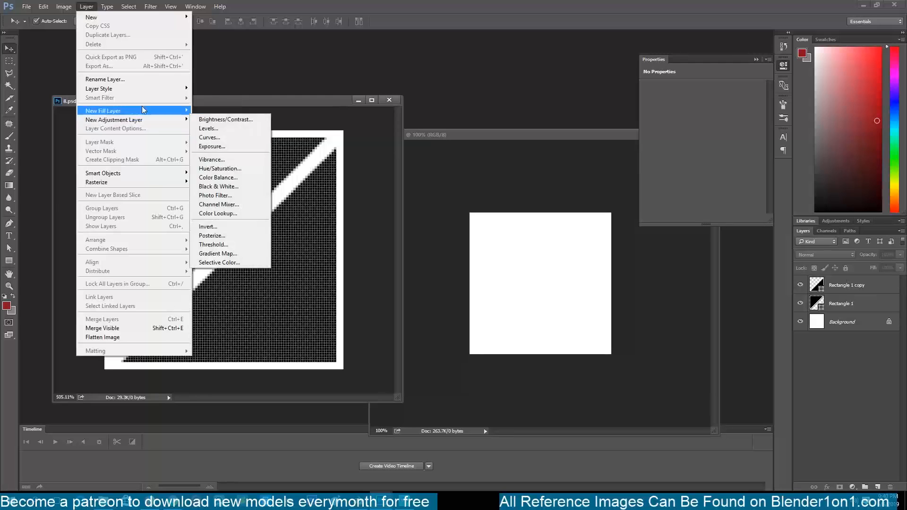
mouse_move(63, 7)
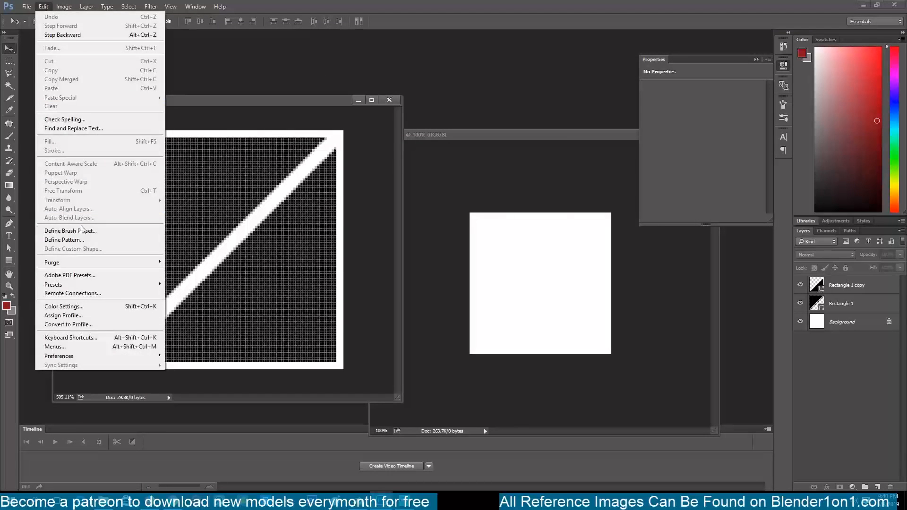
left_click(83, 232)
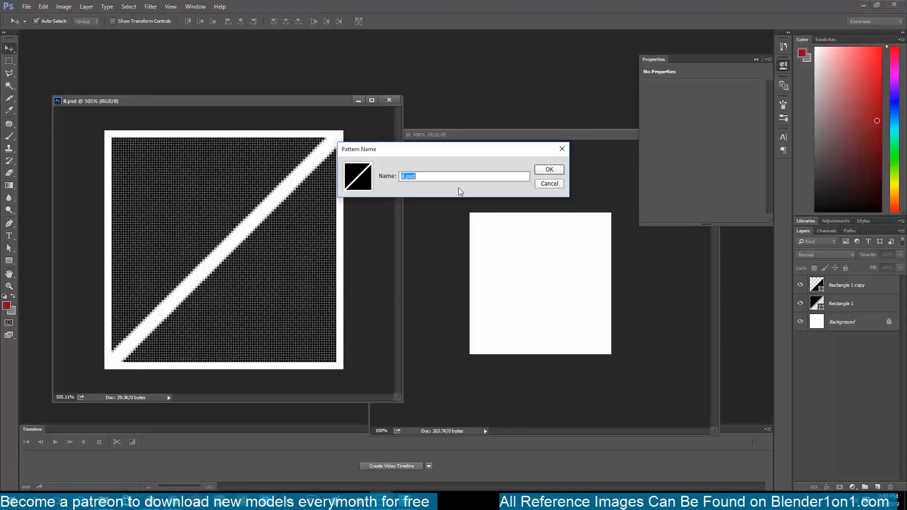
left_click(554, 170)
left_click_drag(525, 136, 302, 113)
left_click(175, 134)
left_click(86, 7)
mouse_move(118, 115)
left_click(208, 134)
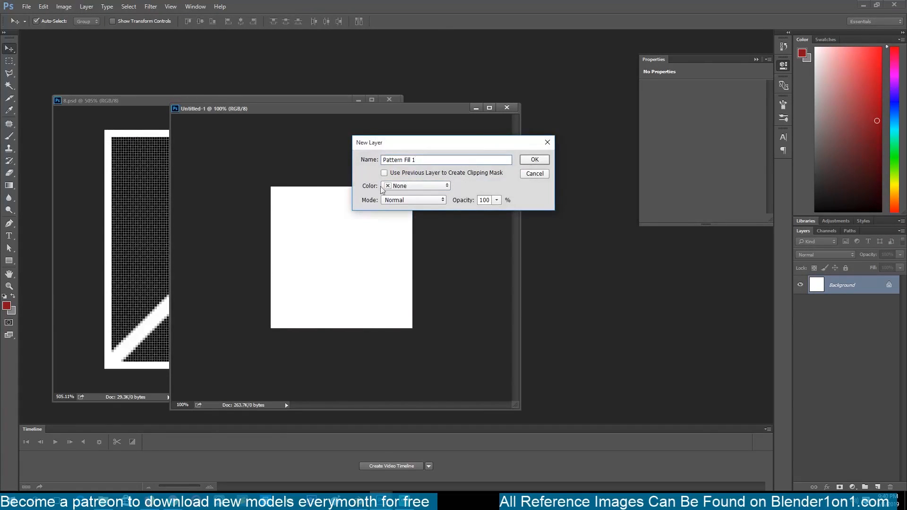
left_click(535, 173)
Step: Try a pattern fill layer with the triangle pattern at 11% scale on the blank document, and undo it
left_click(86, 6)
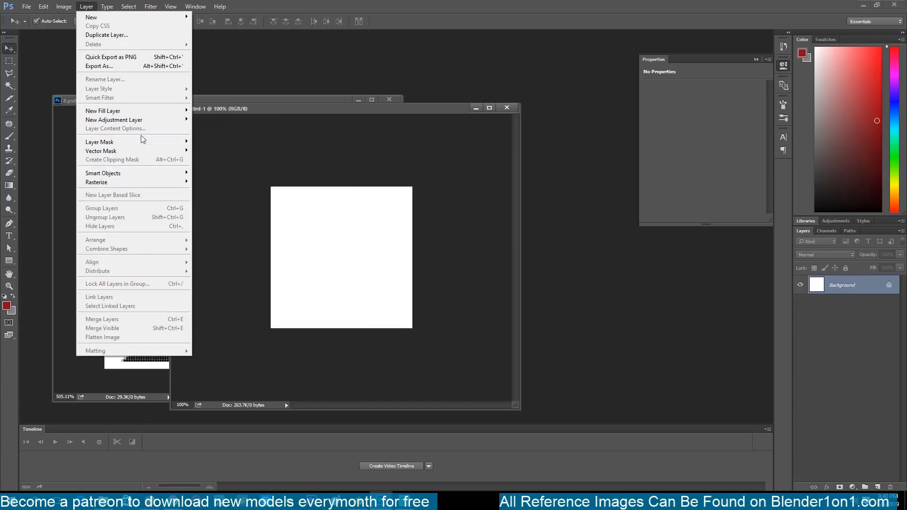
mouse_move(172, 115)
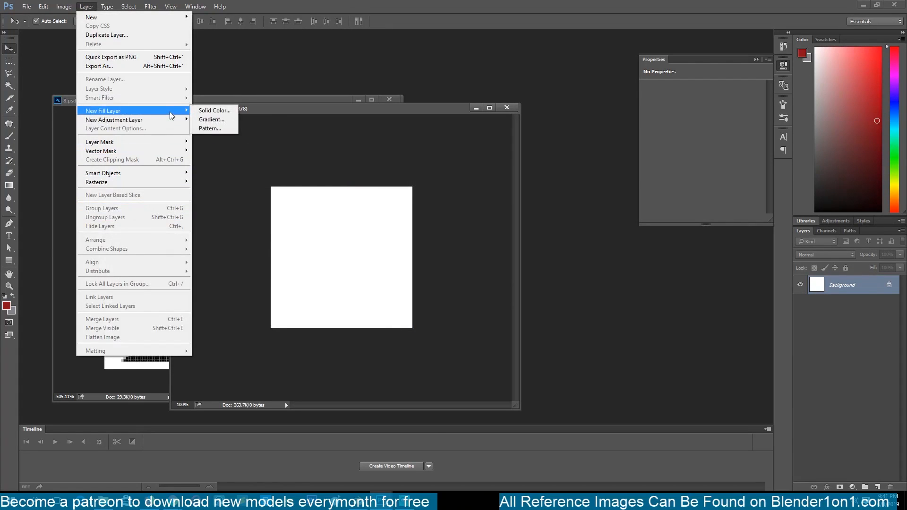
left_click(225, 129)
left_click(423, 200)
left_click(422, 200)
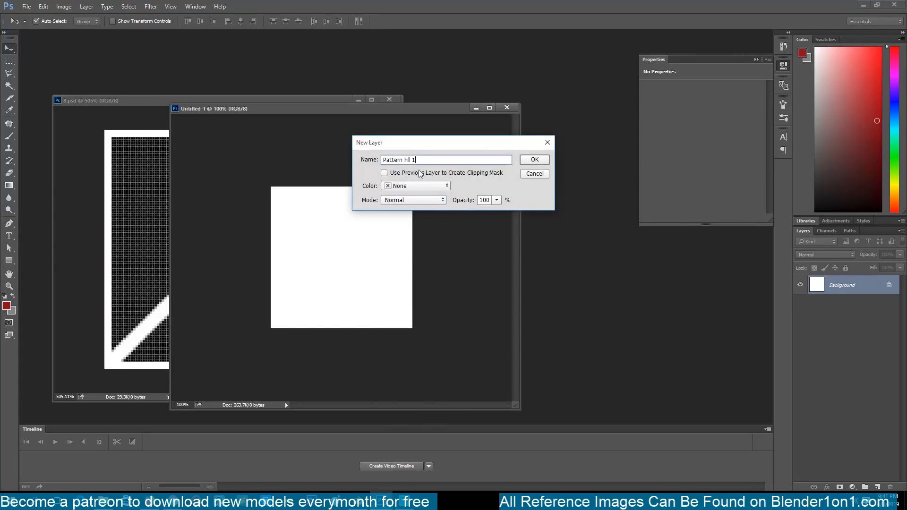
key("Return")
left_click_drag(465, 174, 461, 173)
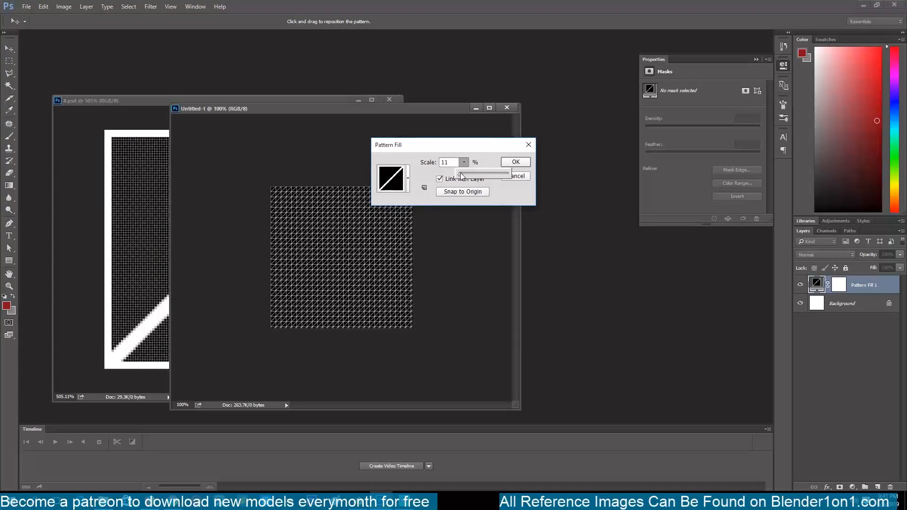
left_click(506, 162)
scroll(429, 240, "up", 7, "alt")
scroll(429, 239, "down", 6, "alt")
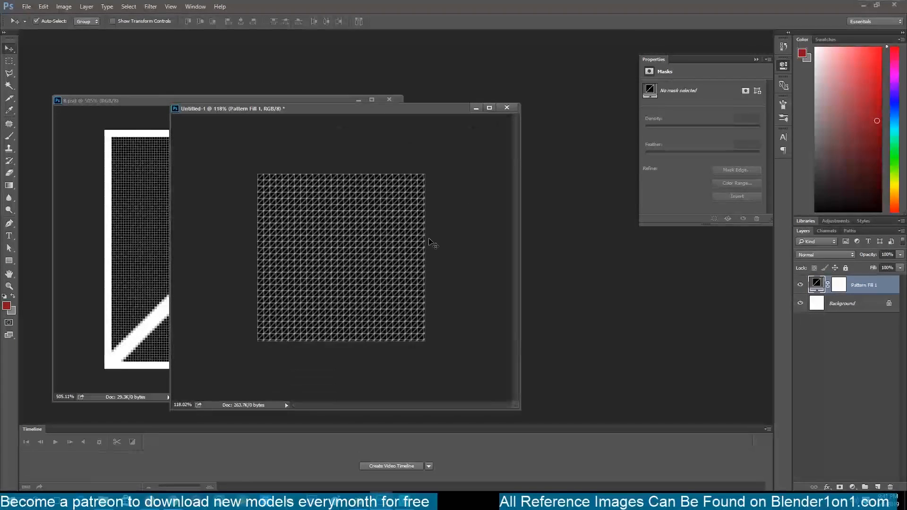
key("ctrl+z")
Step: Add a pattern fill layer with the triangle pattern at 100% scale to the blank document
left_click(87, 7)
mouse_move(142, 112)
left_click(217, 129)
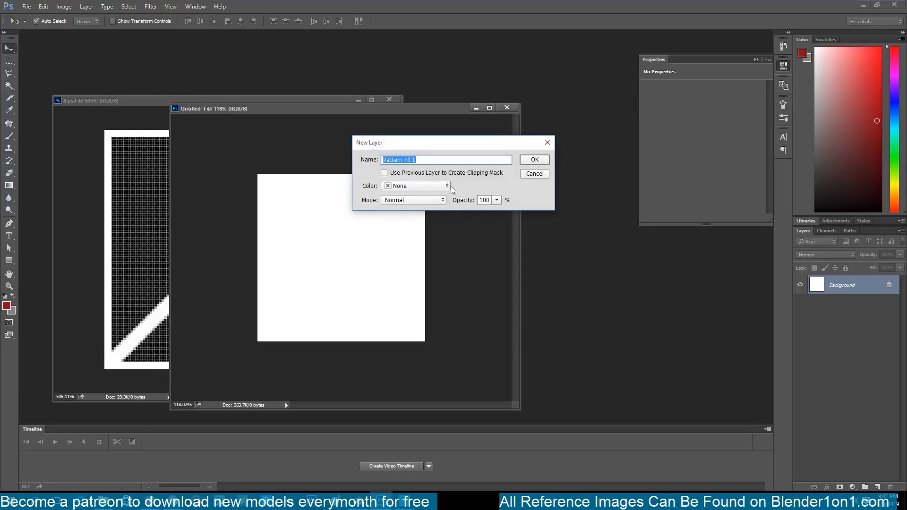
left_click(534, 160)
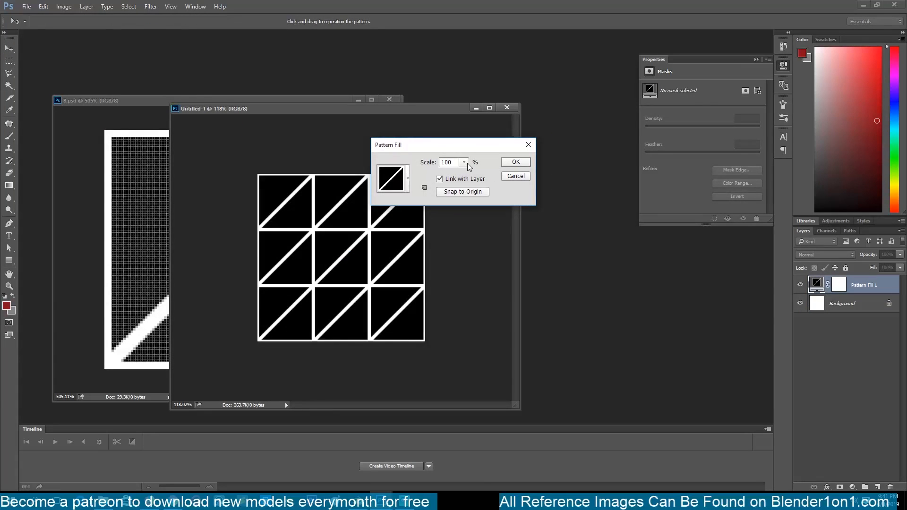
left_click(516, 162)
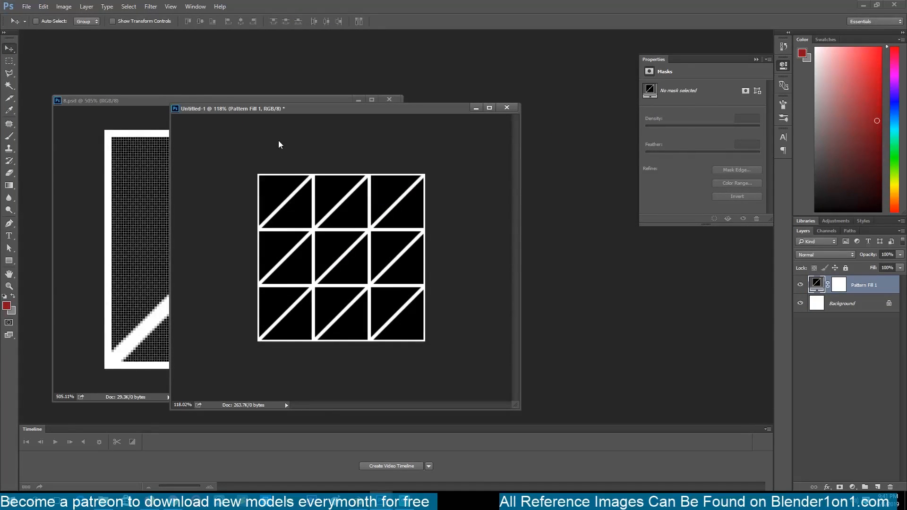
Step: Start a Save for Web export of the tiled pattern and create a custom textures folder inside 3d model librar as its destination
key("ctrl+alt+shift+s")
left_click(522, 391)
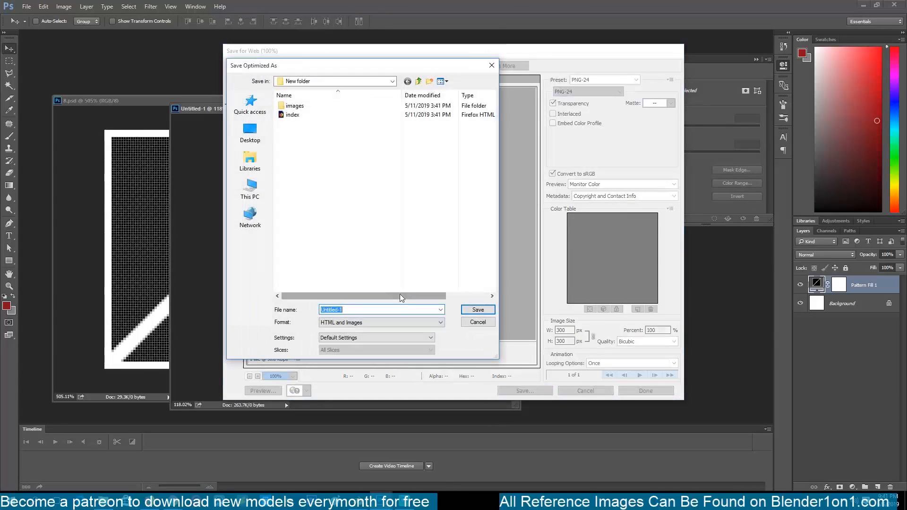
left_click(251, 138)
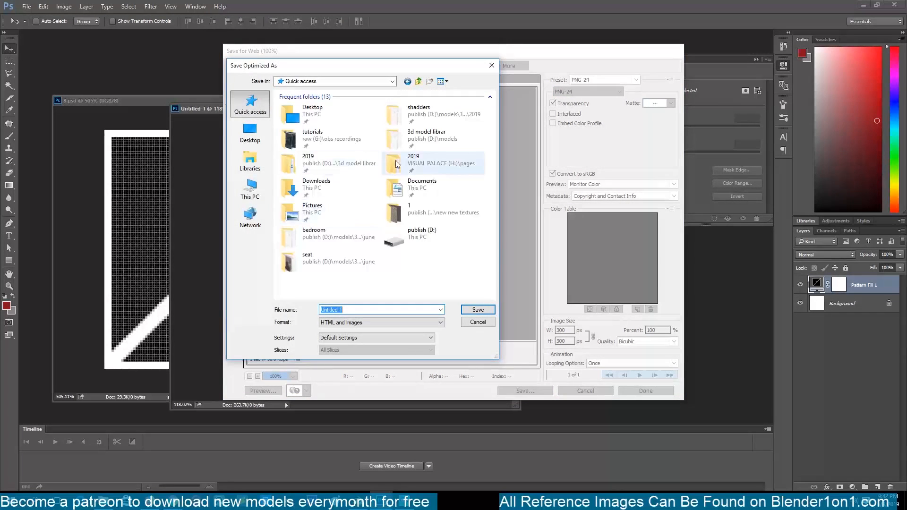
double_click(395, 154)
double_click(324, 156)
left_click(251, 104)
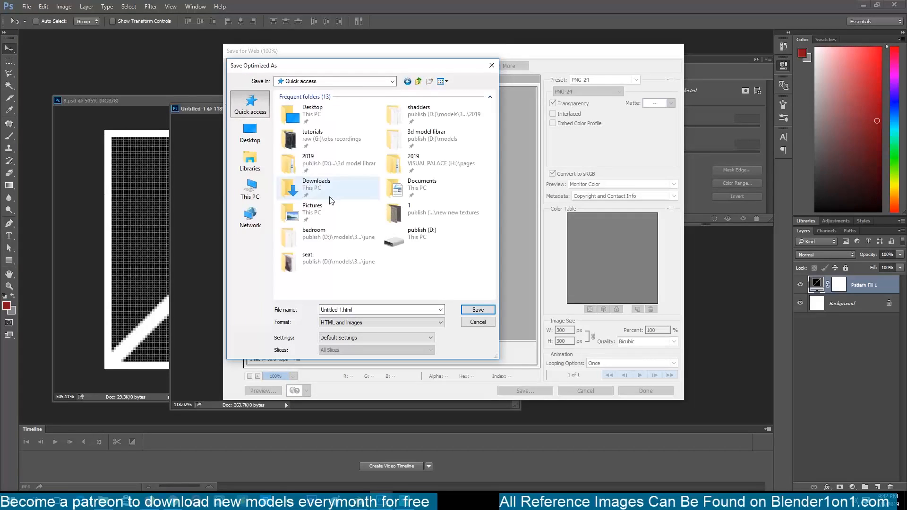
double_click(330, 173)
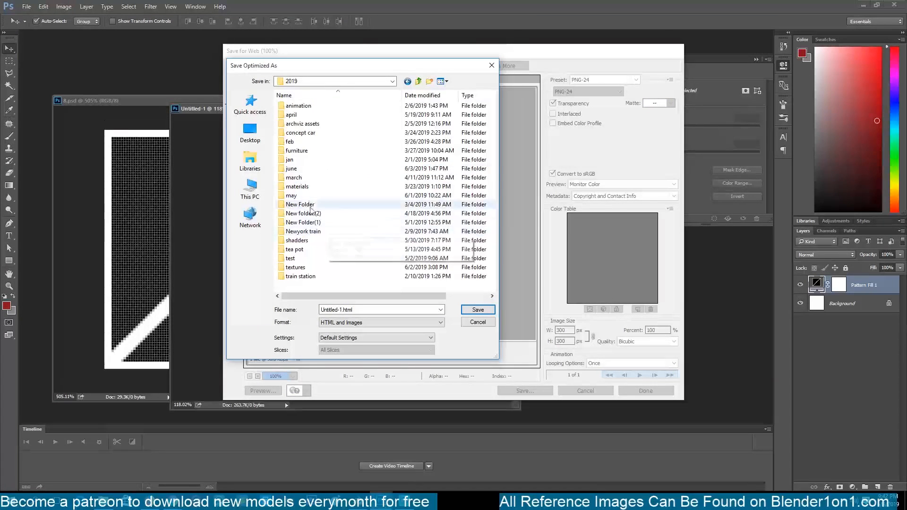
left_click(418, 81)
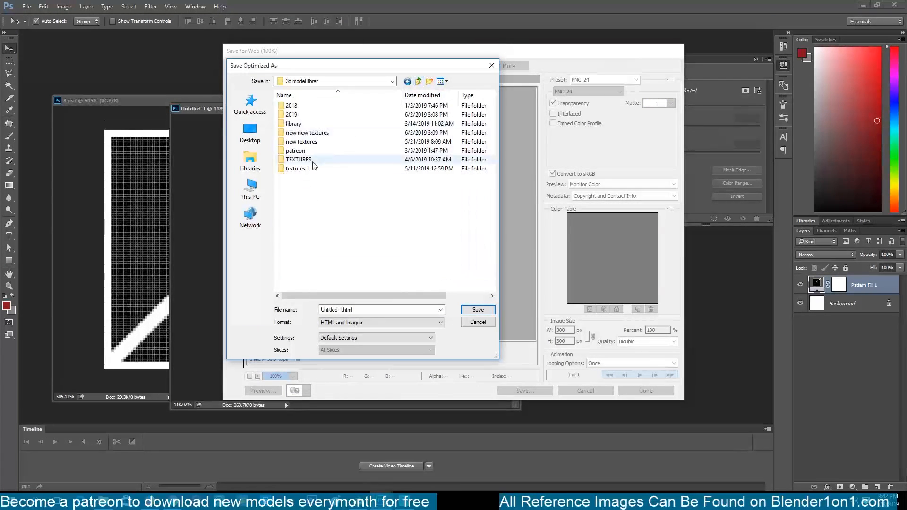
left_click(429, 81)
type("custom textures")
key("Return")
key("Return")
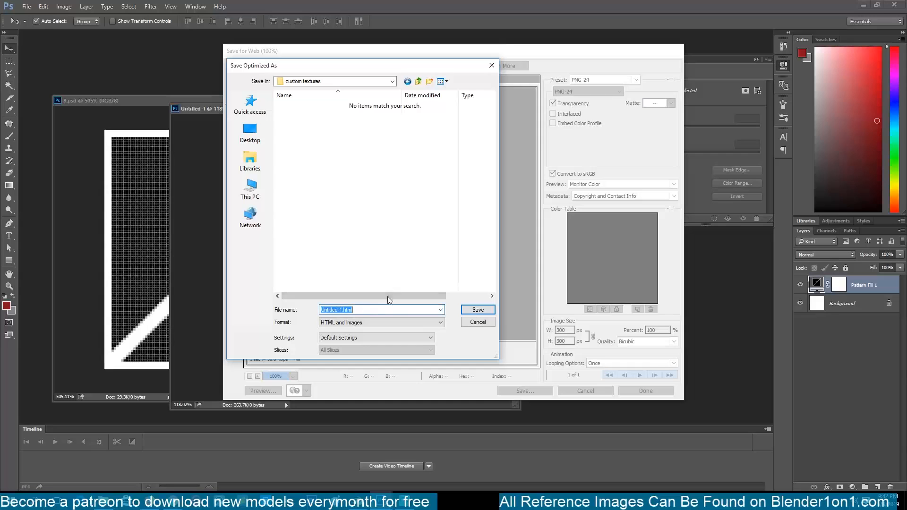
Step: Save the PNG-24 export as HTML and Images in the custom textures folder
left_click(424, 322)
left_click(425, 328)
left_click(473, 308)
Step: Reopen Save for Web and set the export format to JPEG at Maximum quality
key("ctrl+alt+shift+s")
left_click(583, 92)
left_click(579, 108)
left_click(524, 390)
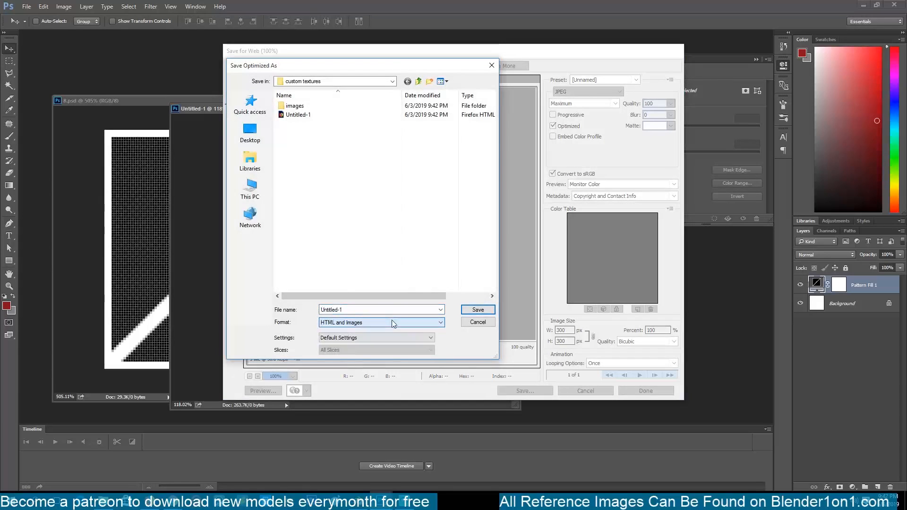
key("Escape")
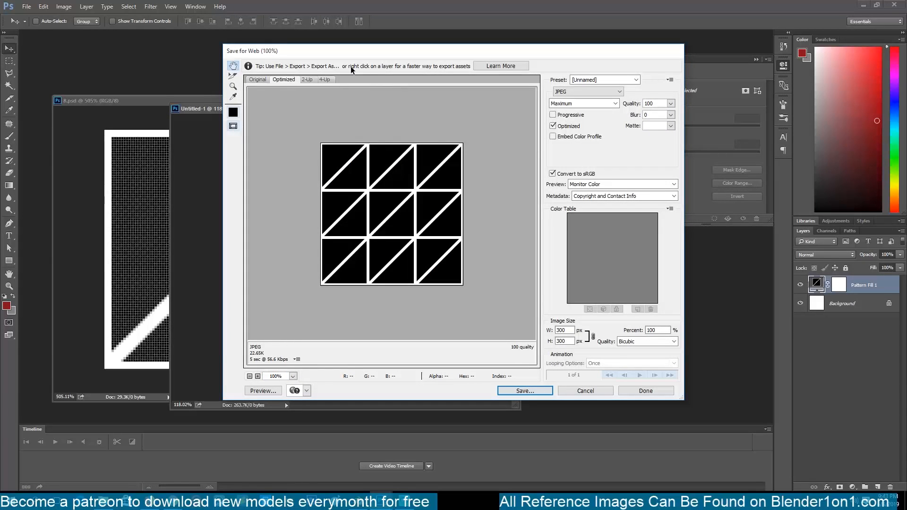
left_click(566, 103)
left_click(565, 139)
Step: Save the export as Images Only with the file name diagonal pattern in the custom textures folder
left_click(543, 391)
left_click(415, 322)
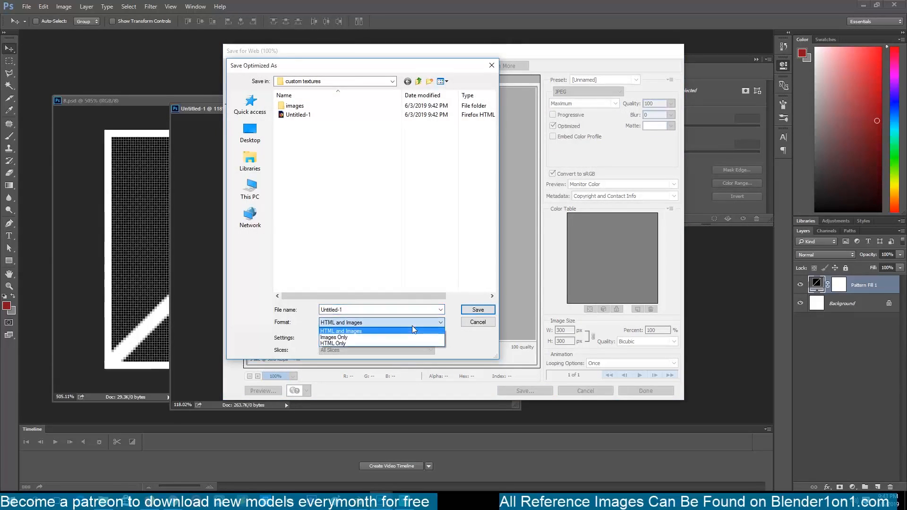
left_click(404, 337)
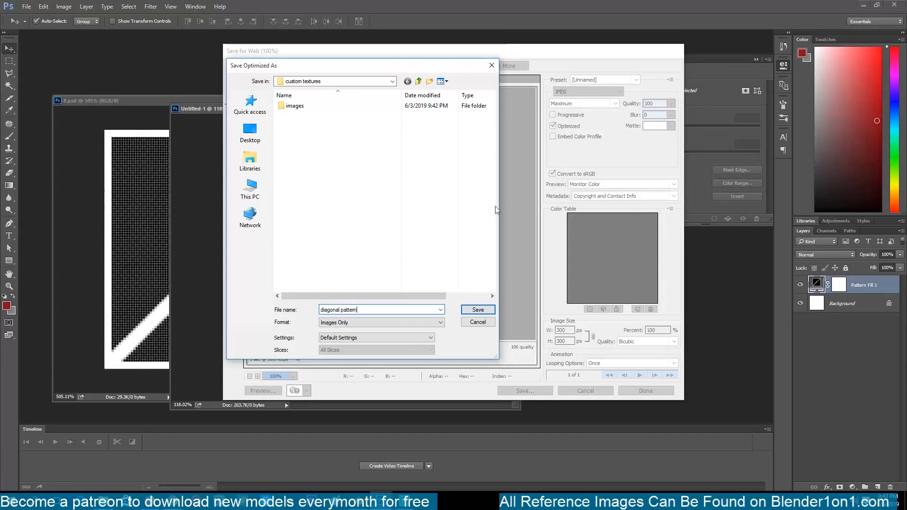
key("Return")
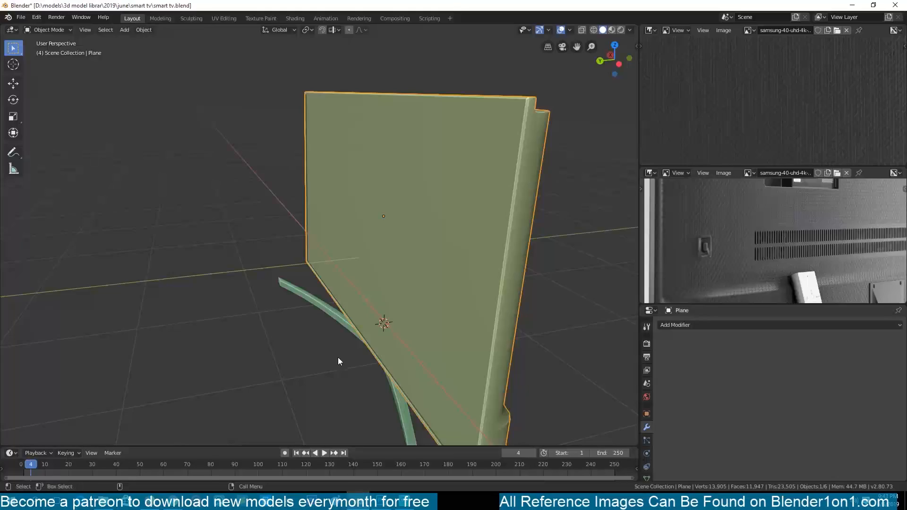
Step: Switch to Blender, save smart tv.blend and open the Shading workspace
middle_click_drag(338, 304, 298, 97)
key("ctrl+s")
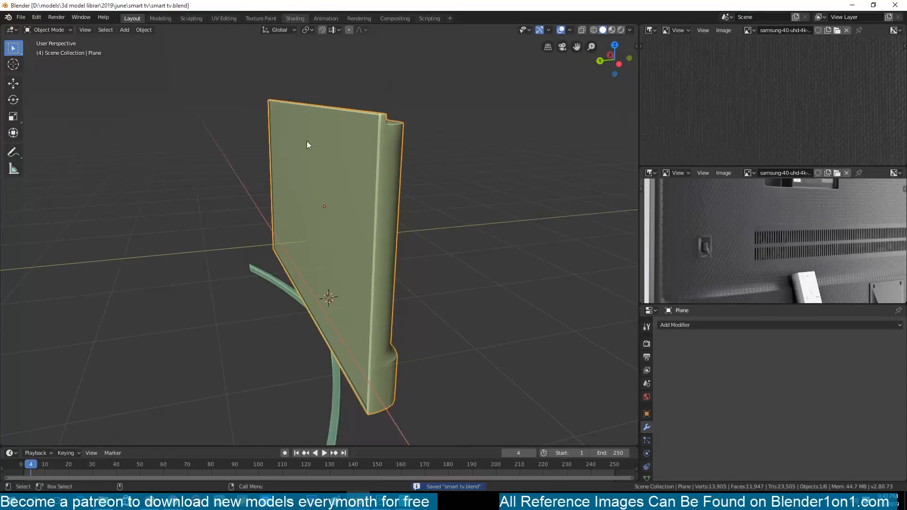
left_click(295, 18)
Step: Enlarge the area above the world settings and show the samsung-40-uhd-4k reference image there in an image editor
scroll(328, 172, "up", 4)
mouse_move(751, 94)
left_mouse_down()
mouse_move(686, 104)
mouse_move(750, 222)
left_mouse_up()
left_click(697, 29)
left_click(401, 74)
left_click(797, 29)
left_click(722, 57)
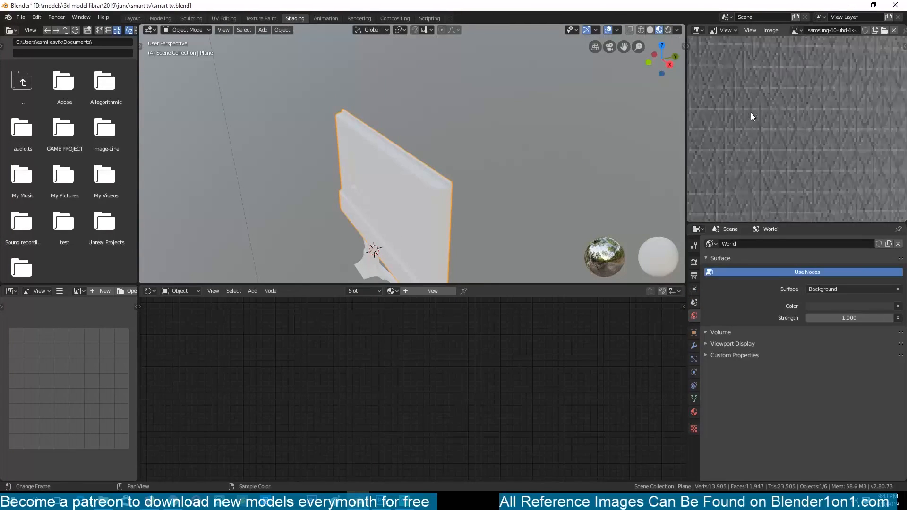
scroll(750, 110, "down", 7)
Step: Select the whole TV body mesh in Edit Mode and replace the file browser with a widened UV editor
middle_click_drag(394, 188, 466, 191)
key("Tab")
middle_click_drag(358, 180, 421, 212)
key("a")
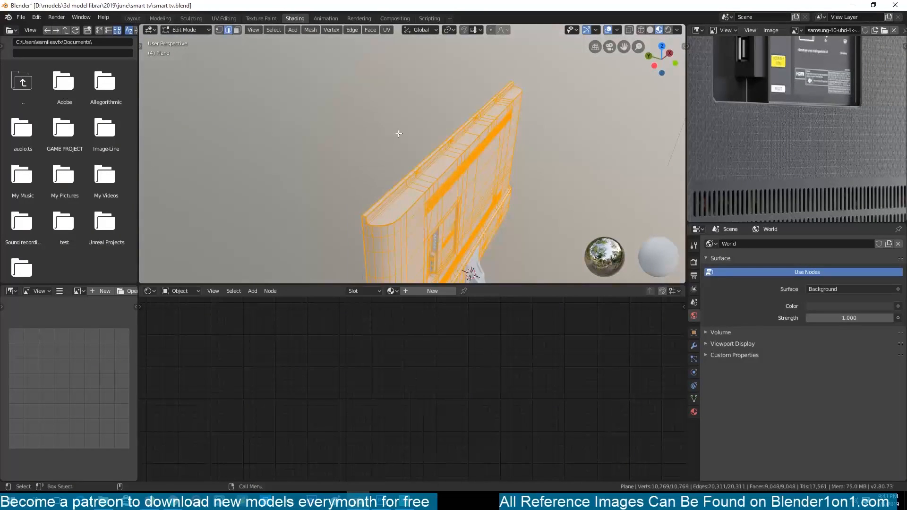
left_click(9, 30)
left_click(33, 72)
left_click_drag(138, 115, 221, 115)
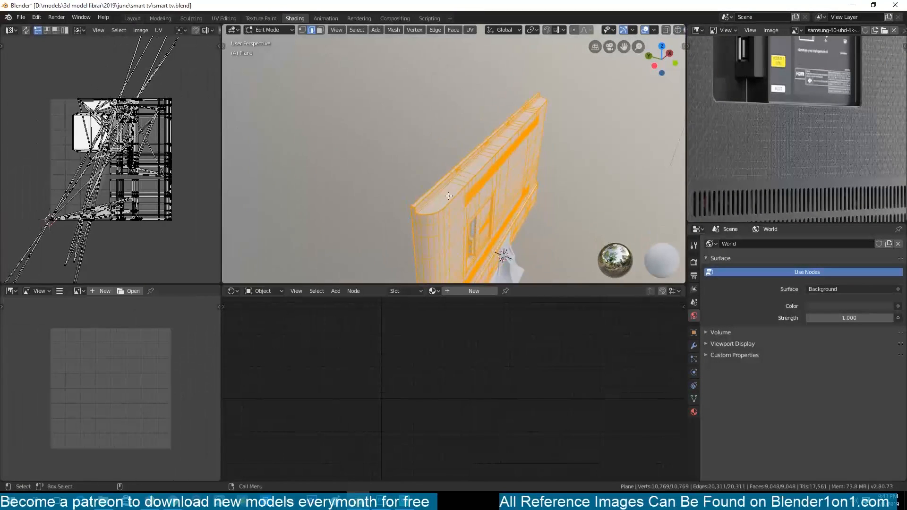
Step: Unwrap the whole TV body with Smart UV Project and mark seams from the UV islands
key("u")
left_click(401, 228)
key("Return")
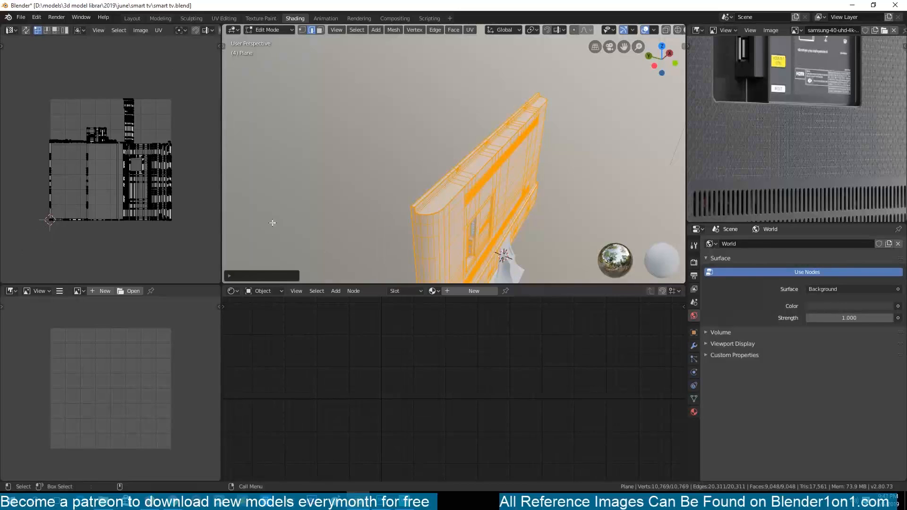
scroll(147, 191, "up", 5)
right_click(130, 171)
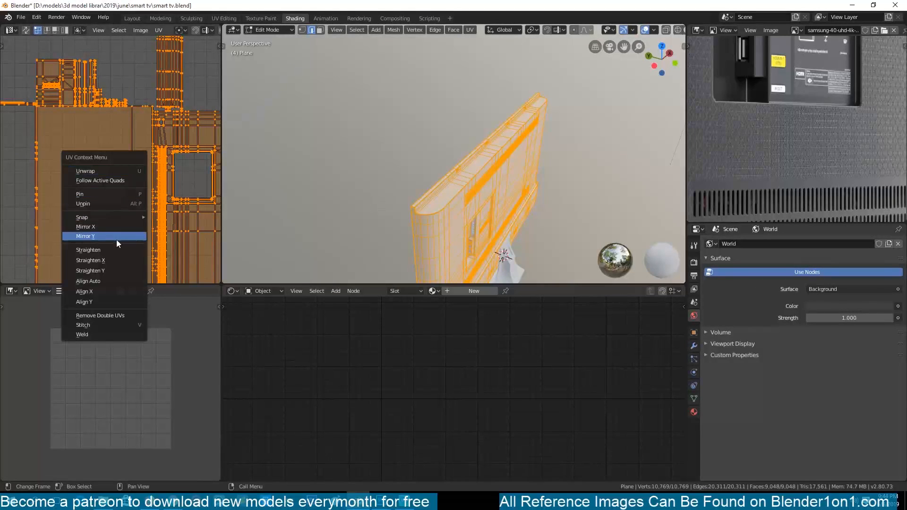
left_click(158, 30)
left_click(188, 183)
scroll(454, 156, "up", 2)
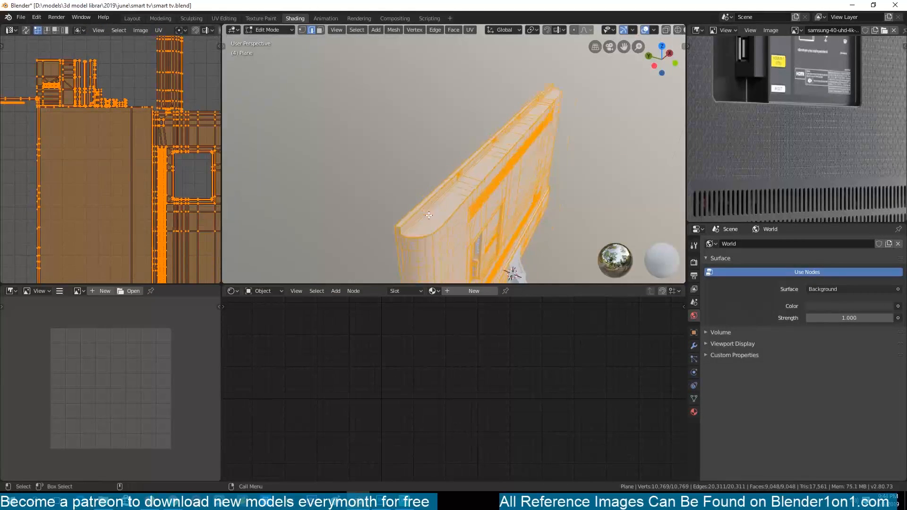
left_click(158, 30)
left_click(187, 158)
Step: Mark a seam along the edges surrounding the ventilation slots on the TV's back
key("alt+a")
middle_click_drag(477, 189, 302, 156)
scroll(455, 191, "up", 6)
left_click(278, 112, "ctrl")
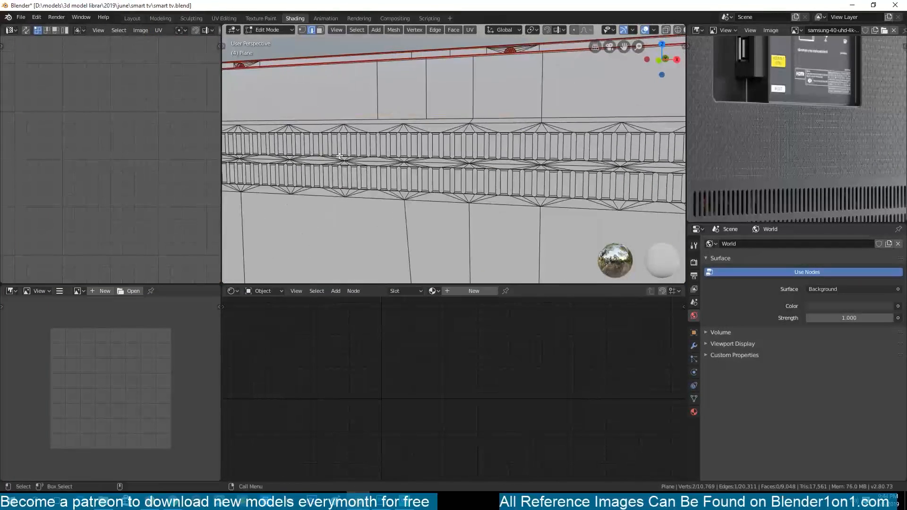
scroll(302, 159, "down", 4)
scroll(591, 156, "up", 2)
middle_click_drag(590, 156, 662, 222, "shift")
left_click(471, 162, "ctrl")
scroll(476, 187, "down", 3)
scroll(487, 246, "up", 3)
mouse_move(488, 276)
middle_mouse_down("shift")
mouse_move(384, 169)
mouse_move(365, 205)
mouse_move(505, 174)
mouse_move(476, 269)
middle_mouse_up("shift")
left_click(384, 169, "ctrl")
scroll(512, 174, "up", 4)
left_click(522, 176, "ctrl")
left_click(475, 184, "ctrl")
key("ctrl+e")
left_click(455, 316)
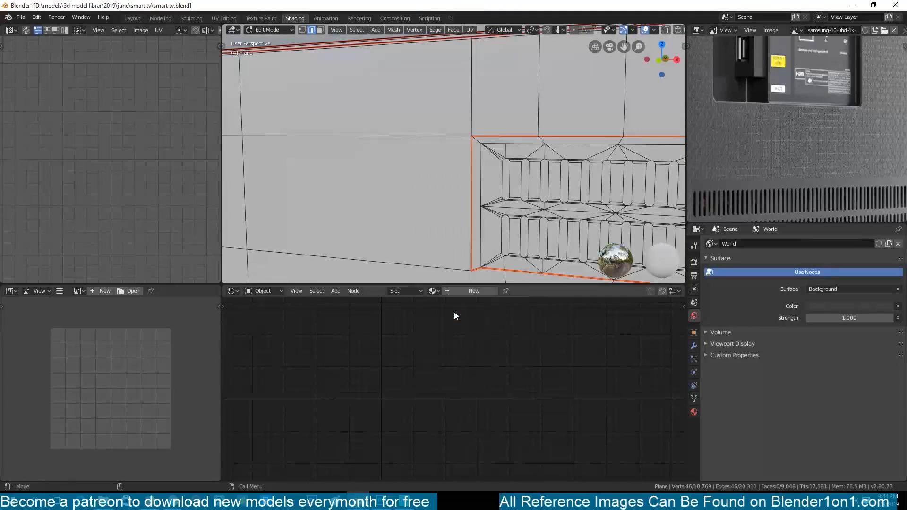
Step: Unwrap the whole TV body again using the marked seams and return to Object Mode
scroll(348, 154, "down", 8)
key("a")
key("u")
key("u")
scroll(469, 189, "down", 4)
key("alt+a")
scroll(467, 159, "up", 7)
middle_click_drag(553, 213, 503, 138, "shift")
scroll(504, 138, "down", 8)
key("a")
scroll(189, 193, "down", 2)
key("Tab")
Step: Create a new material named uvs on the TV body and save the file
left_click(478, 291)
left_click(498, 291)
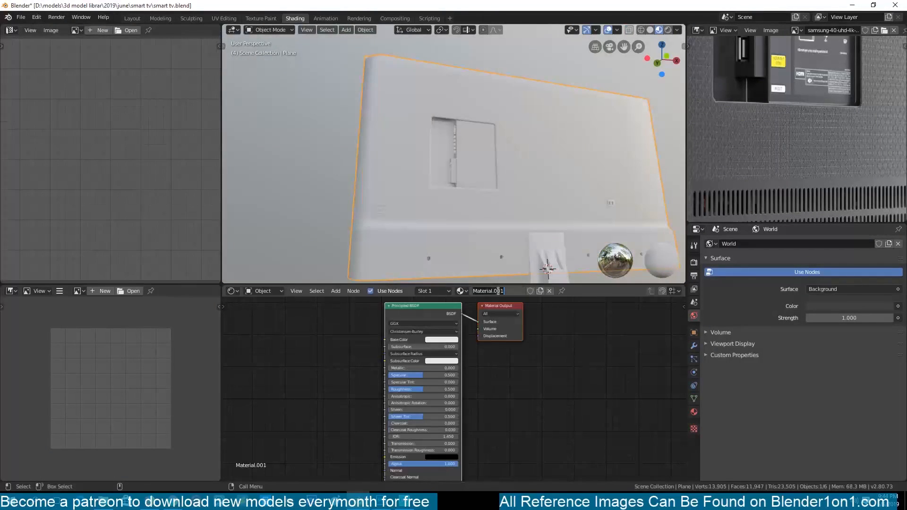
key("Return")
key("ctrl+s")
Step: Add an Image Texture node with a new generated UV grid image and connect its Color to the Base Color
key("shift+a")
mouse_move(268, 419)
left_click(347, 326)
left_click(259, 356)
left_click(285, 384)
left_click(321, 449)
left_click(322, 449)
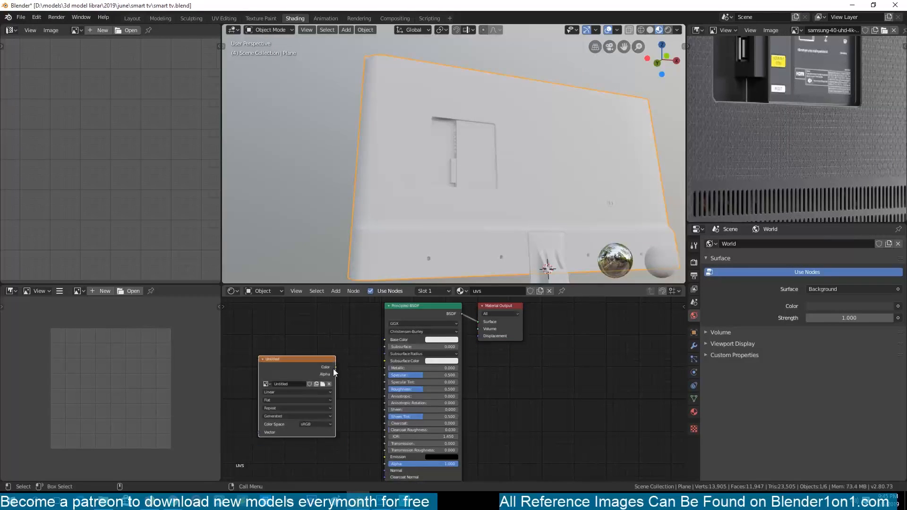
left_click_drag(334, 367, 385, 339)
Step: Inspect how the checker grid and UV layout cover the front, back and sides of the TV body
middle_click_drag(367, 190, 473, 189)
scroll(549, 181, "down", 2)
key("ctrl+s")
key("Tab")
key("alt+a")
key("a")
scroll(113, 209, "down", 10)
middle_click_drag(255, 222, 440, 146)
key("alt+a")
scroll(322, 148, "down", 4)
key("Tab")
key("ctrl+s")
Step: Remove the checker grid's Image Texture node from the uvs material
middle_click_drag(324, 365, 452, 398)
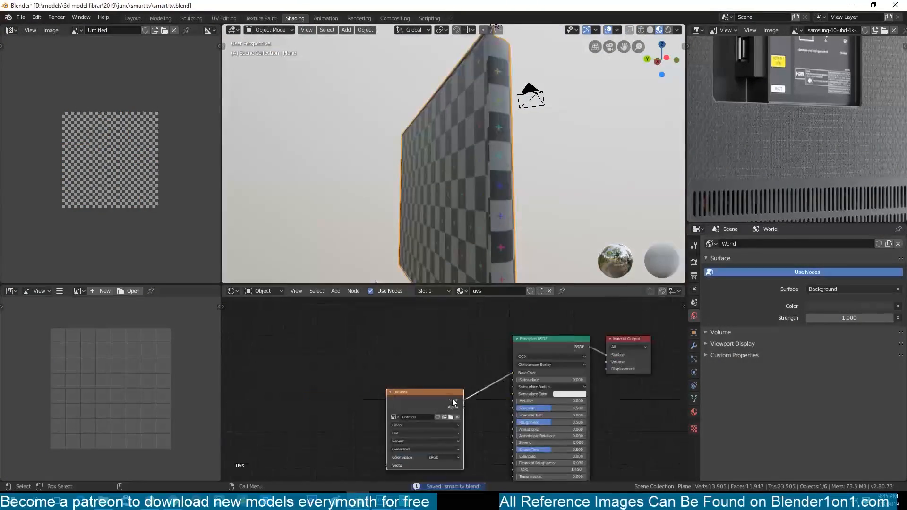
key("x")
middle_click_drag(461, 186, 544, 185)
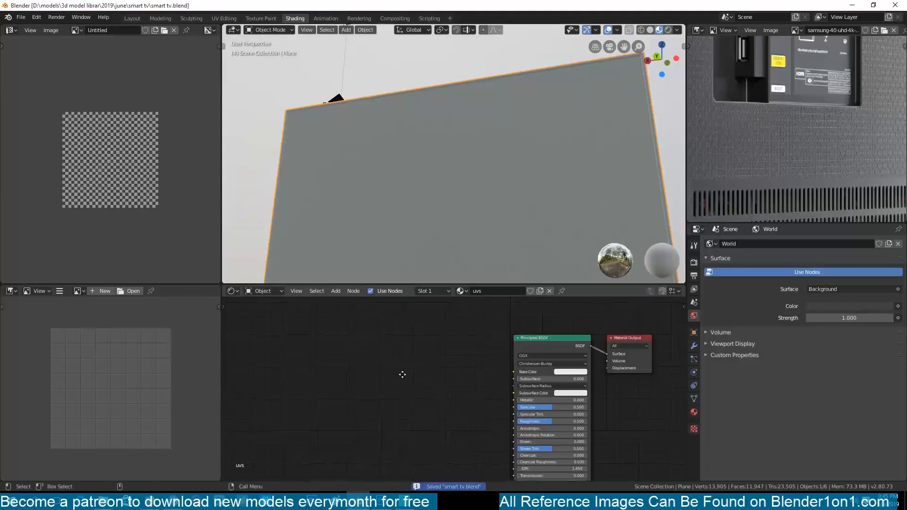
middle_click_drag(348, 370, 378, 358)
key("shift+a")
mouse_move(378, 358)
left_click(438, 305)
Step: Switch to File Explorer and open the custom textures folder inside 3d model librar
key("super+e")
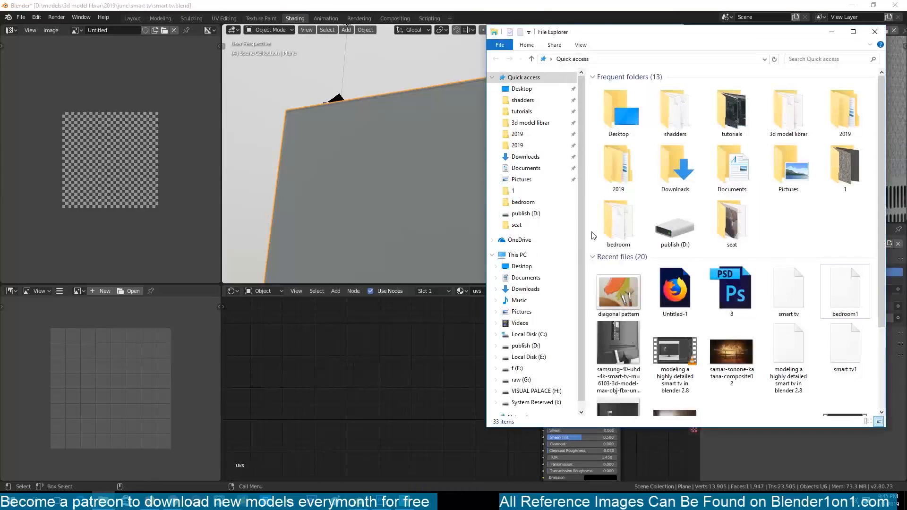
left_click(538, 103)
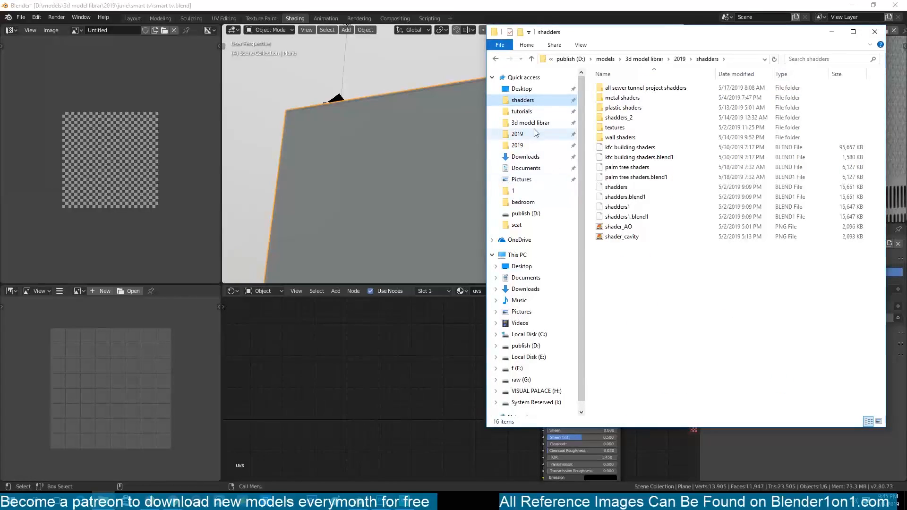
left_click(539, 145)
left_click(541, 133)
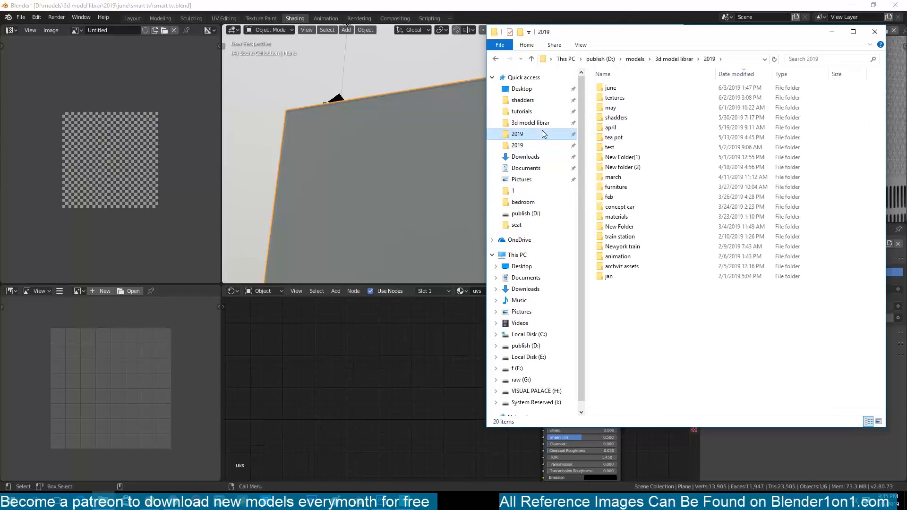
left_click(628, 61)
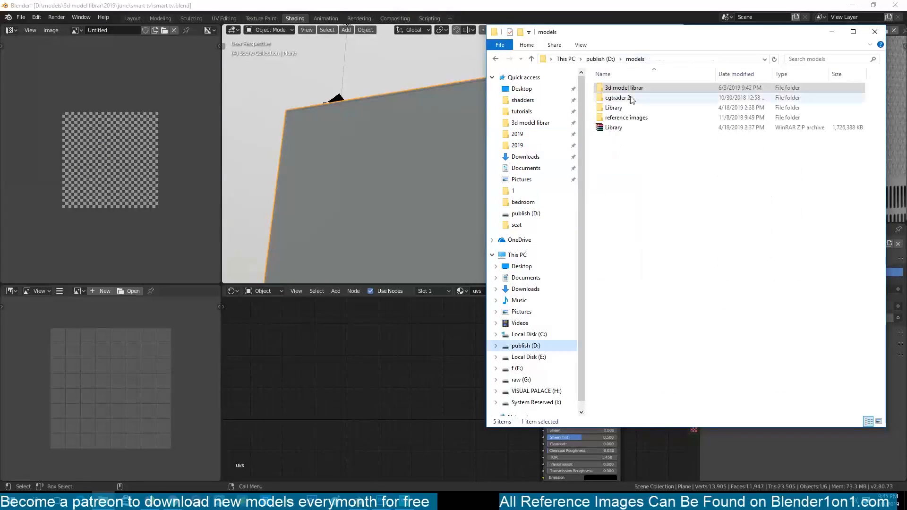
left_click(523, 349)
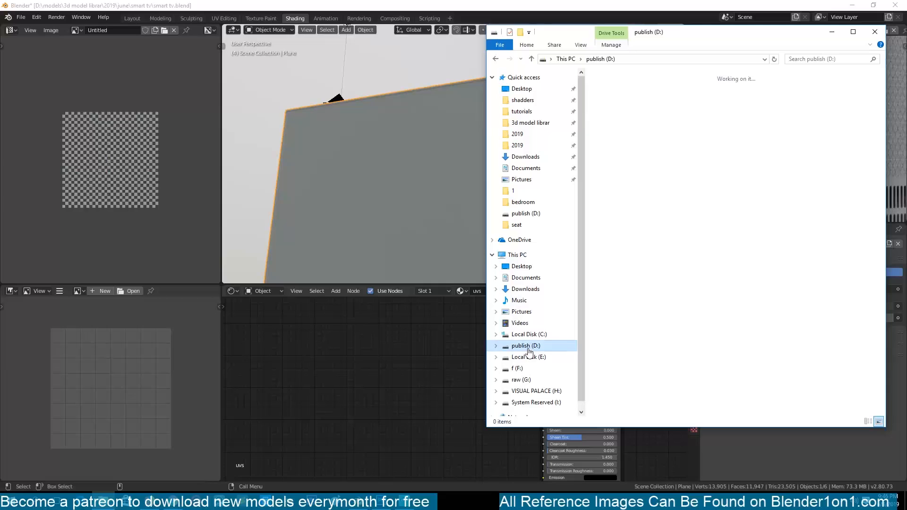
left_click(543, 135)
left_click(539, 146)
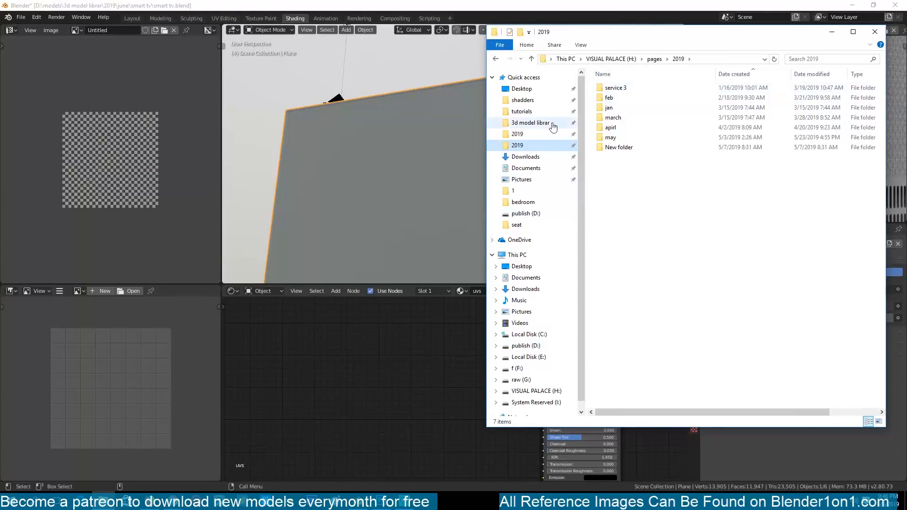
left_click(551, 134)
left_click(656, 61)
double_click(620, 108)
left_click(625, 107)
double_click(619, 88)
key("BackSpace")
Step: Delete the leftover images folder and Untitled-1 HTML file, and load diagonal-pattern into Blender's empty image editor
left_click(622, 97)
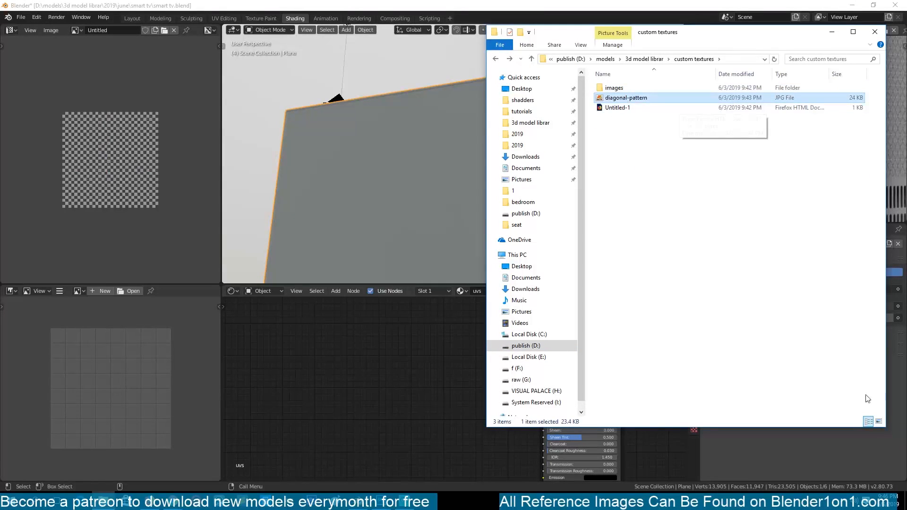
left_click(879, 422)
left_click(633, 112)
key("Delete")
left_click_drag(619, 98, 93, 371)
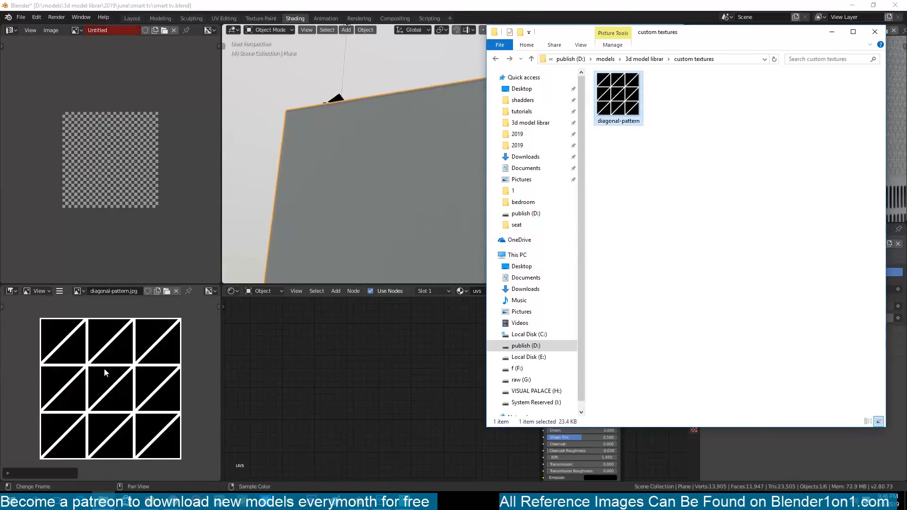
Step: Add an Image Texture node with the diagonal-pattern image to the uvs material and preview it on the TV body
left_click(262, 378)
key("shift+a")
mouse_move(335, 379)
left_click(388, 307)
left_click(331, 346)
left_click(339, 374)
left_click(353, 382)
left_click(369, 354, "ctrl+shift")
Step: Add Texture Coordinate and Mapping nodes to the diagonal-pattern texture, adjust the mapping scale and save the file
middle_click_drag(373, 267, 675, 30)
key("ctrl+s")
key("ctrl+t")
scroll(310, 393, "up", 2)
left_click_drag(348, 392, 386, 471)
key("ctrl+s")
Step: Drive the Mapping node with Object coordinates, set the diagonal-pattern texture's projection to Box and save the file
middle_click_drag(481, 362, 382, 367)
scroll(449, 333, "up", 2)
scroll(474, 368, "down", 3)
left_click_drag(555, 314, 466, 338)
middle_click_drag(480, 389, 517, 388)
left_click(517, 389)
left_click(515, 412)
middle_click_drag(425, 207, 468, 201)
key("ctrl+s")
Step: Set the Mapping node's scale to 15.10 on all axes, checking the triangle size against the reference photo
left_click_drag(399, 366, 487, 386)
key("alt+a")
middle_click_drag(454, 207, 331, 255)
scroll(439, 171, "up", 5)
left_click_drag(397, 367, 473, 386)
scroll(345, 199, "down", 6)
middle_click_drag(345, 198, 392, 172)
key("ctrl+s")
middle_click_drag(737, 147, 859, 185)
scroll(858, 185, "up", 2)
scroll(454, 153, "up", 5)
scroll(584, 440, "down", 6)
Step: Insert a Bump node from the diagonal-pattern Color to the Principled BSDF's Normal and preview the full shader
middle_click_drag(583, 440, 391, 421)
key("shift+a")
mouse_move(390, 440)
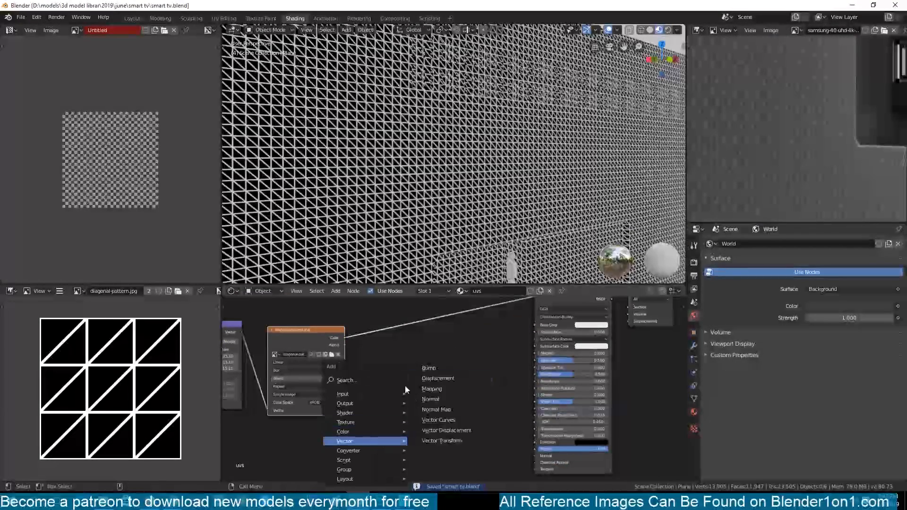
left_click(428, 368)
left_click_drag(519, 450, 534, 455)
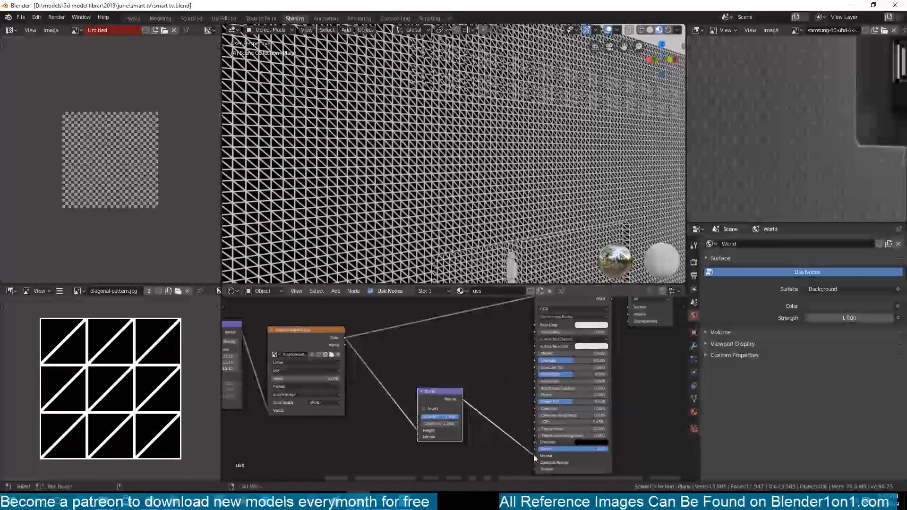
middle_click_drag(561, 303, 542, 339)
middle_click_drag(486, 246, 446, 415, "ctrl")
key("ctrl+s")
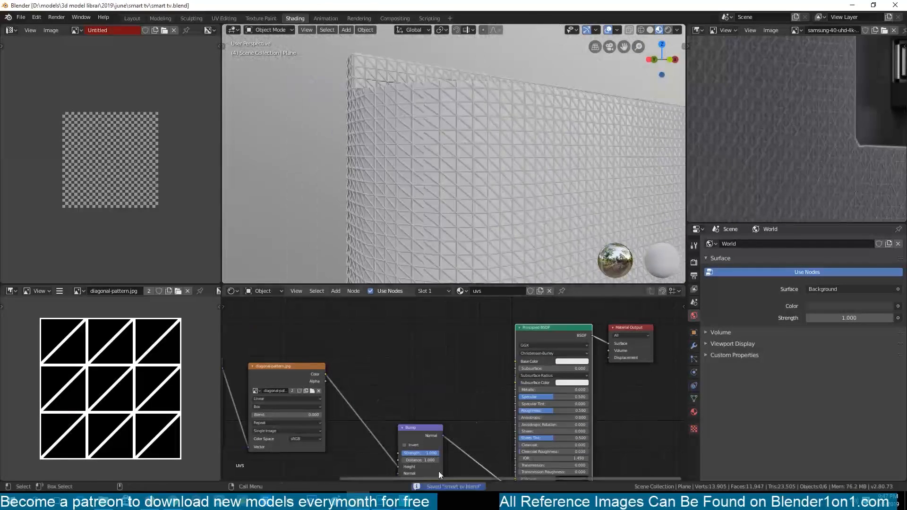
Step: Set the Bump node's strength to 0.2, turn on Invert and save after viewing the TV's back
middle_click_drag(438, 471, 435, 360)
scroll(434, 360, "up", 4)
left_click(417, 364)
type(".1")
key("Return")
left_click(387, 353)
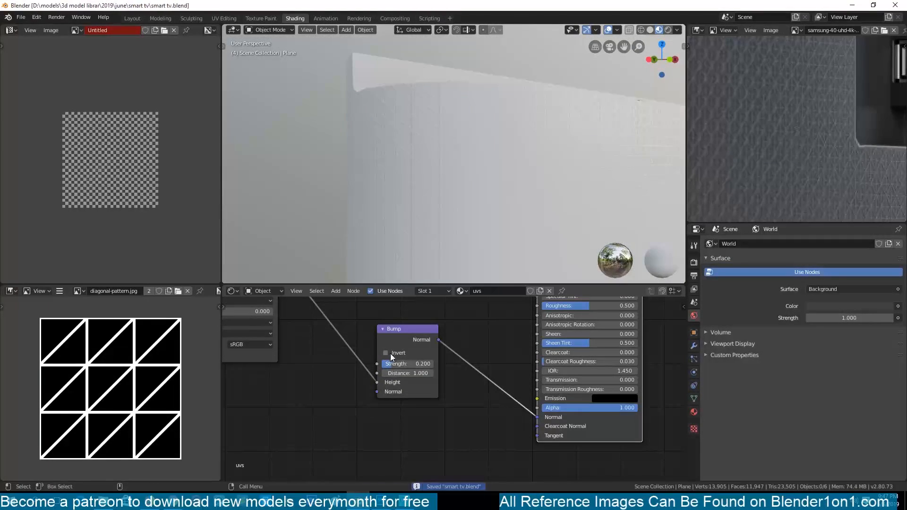
middle_click_drag(412, 246, 364, 186)
key("ctrl+s")
middle_click_drag(470, 120, 475, 111)
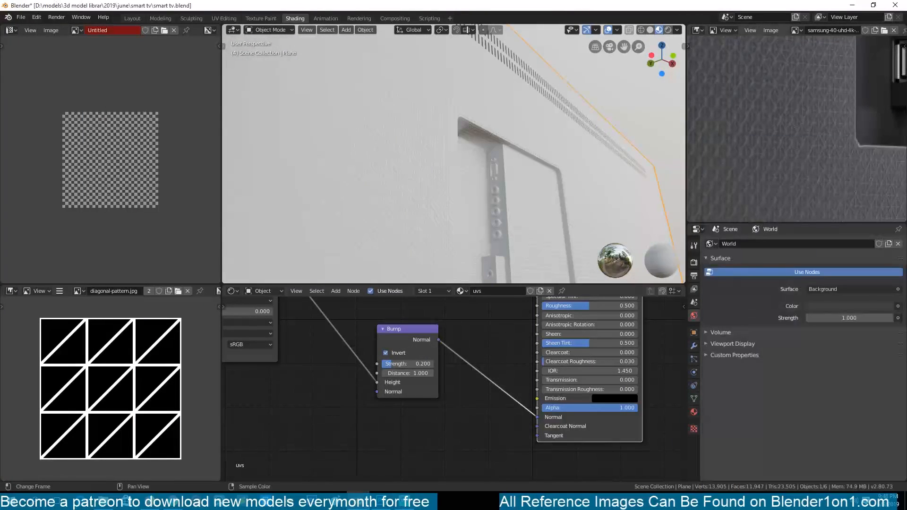
key("ctrl+s")
Step: Try a blend of 0.445 on the diagonal-pattern texture's box projection and restore it to 0
middle_click_drag(400, 174, 389, 225)
scroll(861, 121, "down", 4)
middle_click_drag(627, 329, 759, 347)
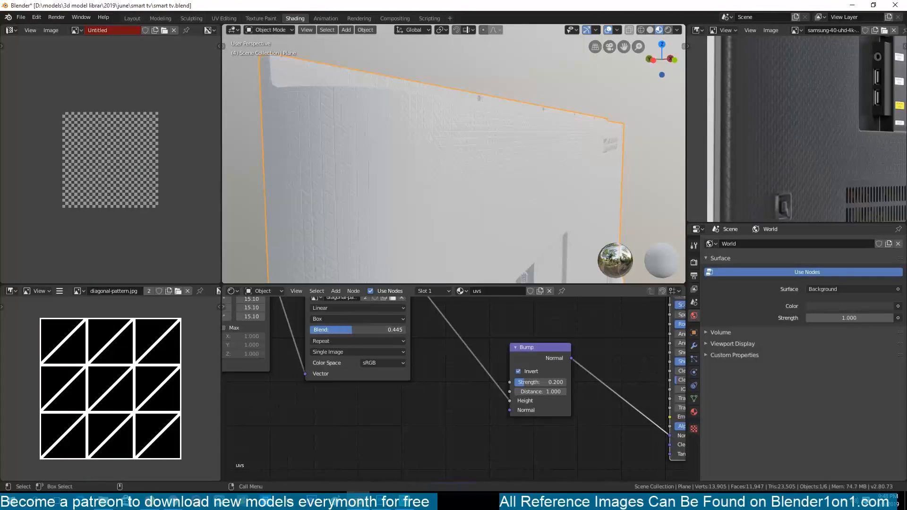
key("alt+a")
key("ctrl+s")
middle_click_drag(328, 192, 365, 185)
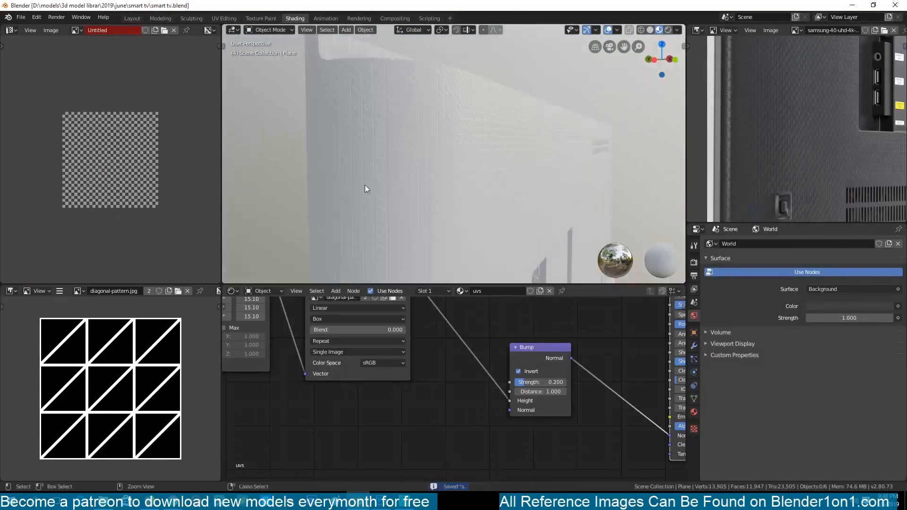
Step: Switch to Photoshop and add a new empty layer above Pattern Fill 1
left_click(381, 499)
left_click(369, 457)
left_click(409, 222)
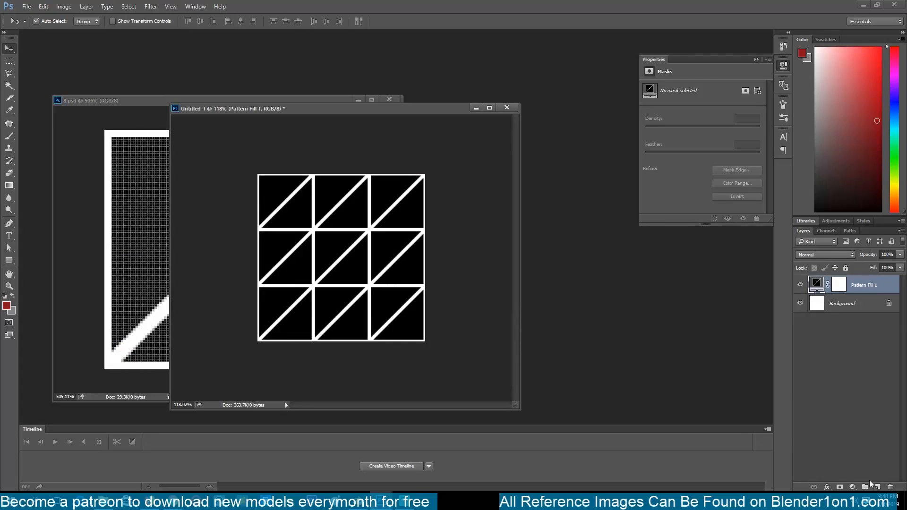
left_click(877, 487)
key("w")
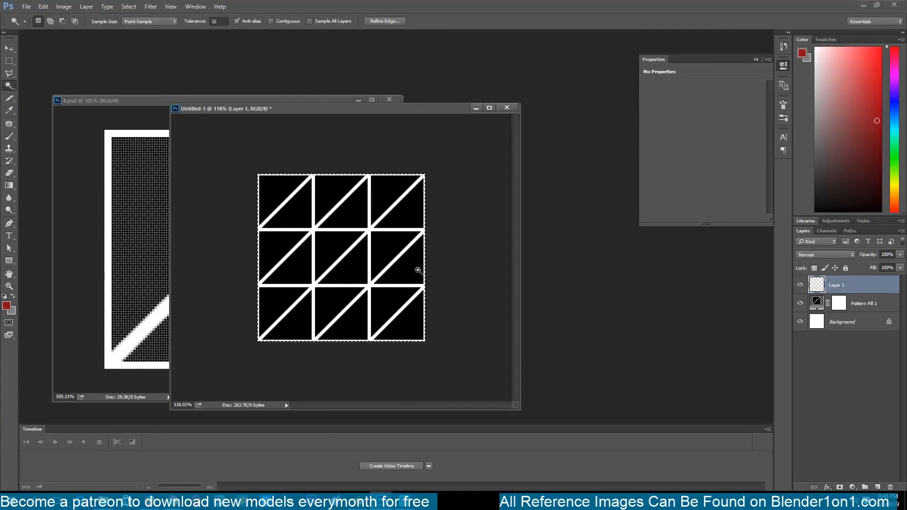
left_click(818, 307)
key("ctrl+d")
left_click(309, 246)
left_click(448, 184)
Step: Duplicate the Pattern Fill 1 layer and rasterize the copy
key("ctrl+j")
right_click(860, 305)
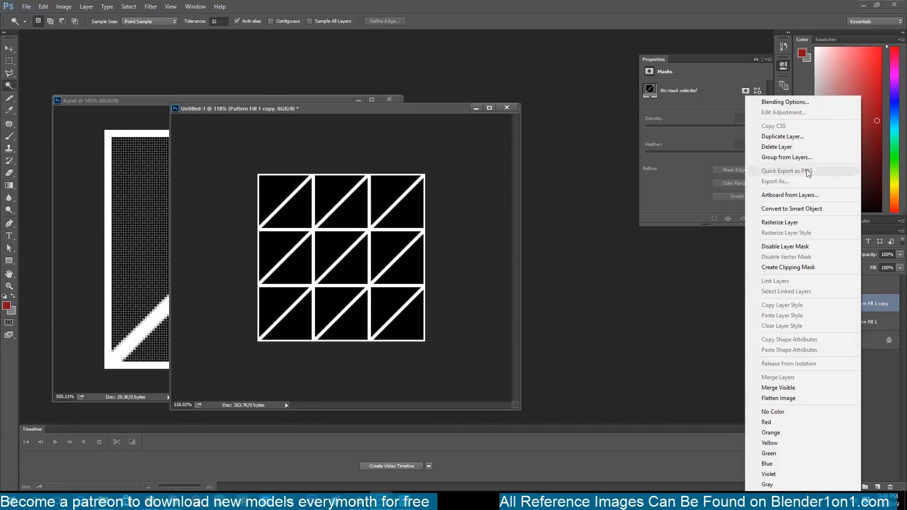
left_click(794, 222)
Step: Select the upper triangles of alternate squares with a contiguous Magic Wand, and duplicate the original Pattern Fill 1 layer
left_click(356, 259)
left_click(271, 21)
left_click(272, 190)
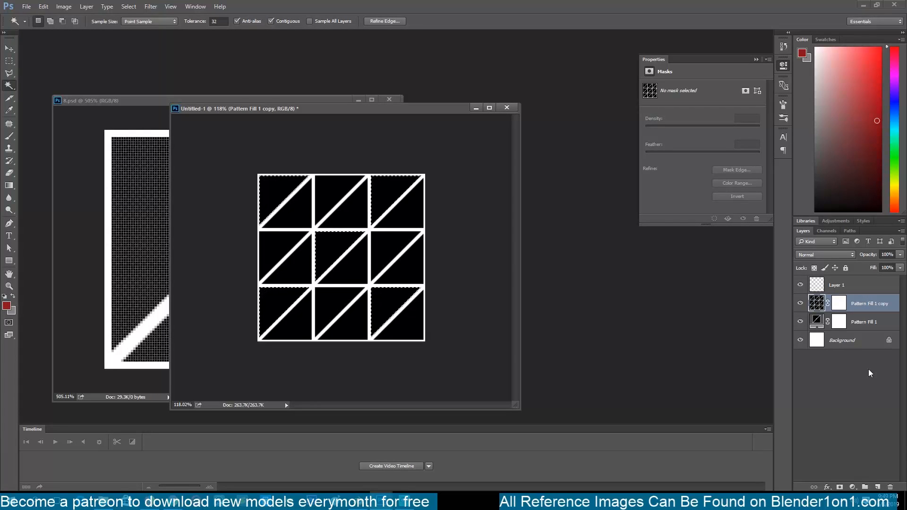
left_click(874, 320)
key("ctrl+j")
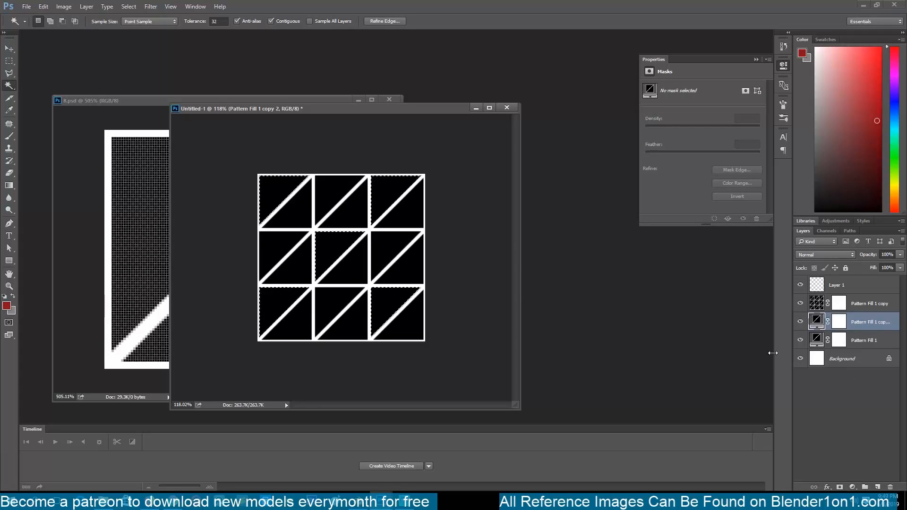
Step: Try masking the rasterized Pattern Fill 1 copy to the selected triangles in white at 30% opacity, and delete that layer
key("m")
left_click(839, 303)
right_click(839, 303)
left_click(822, 326)
left_click(834, 487)
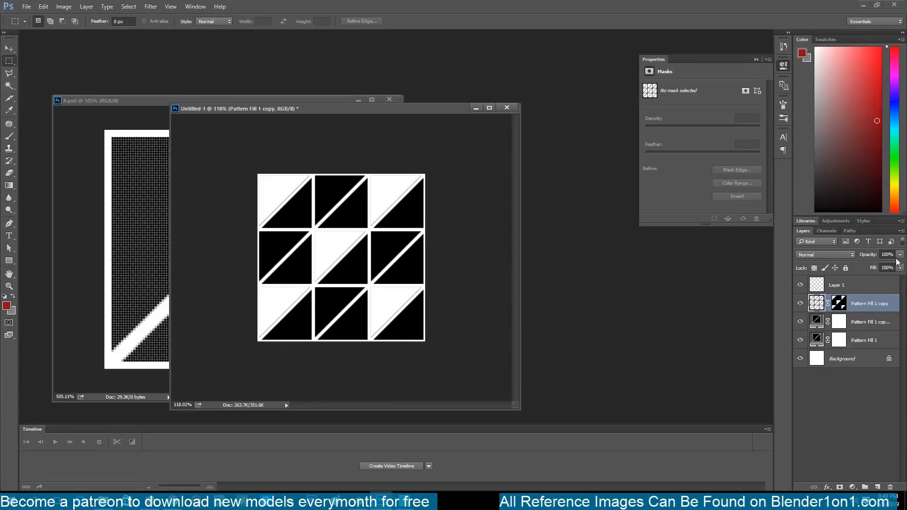
left_click_drag(880, 265, 866, 264)
left_click(853, 403)
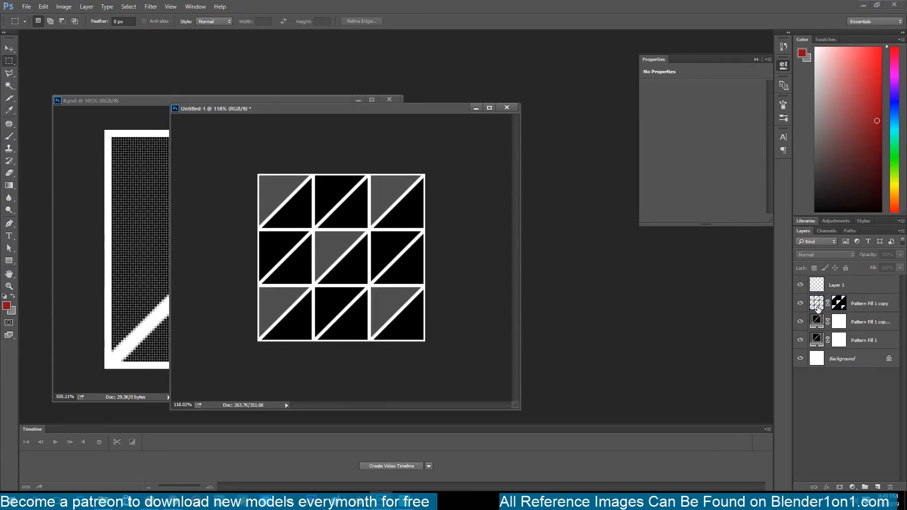
left_click(818, 306)
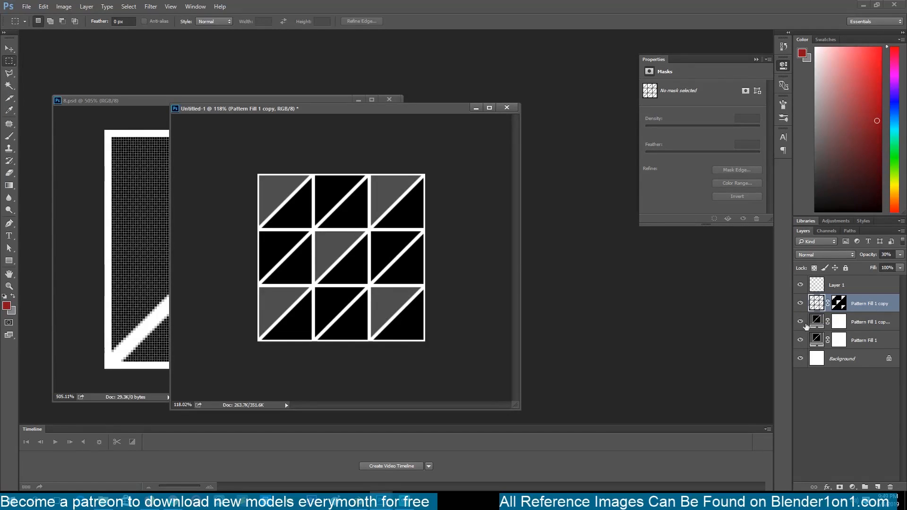
key("Delete")
Step: Duplicate the upper pattern fill layer beneath Layer 1 and rasterize the new copy
left_click(865, 377)
left_click(866, 303)
key("ctrl+j")
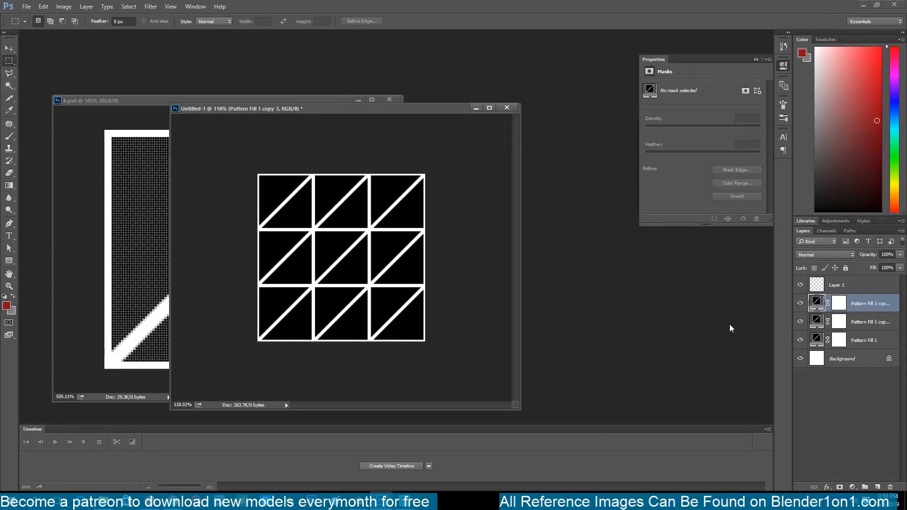
double_click(817, 303)
left_click(510, 177)
right_click(862, 307)
right_click(881, 307)
left_click(827, 222)
Step: Select the left column's upper triangles, the right column's lower triangles and the centre square's with the Magic Wand
key("w")
left_click(279, 203)
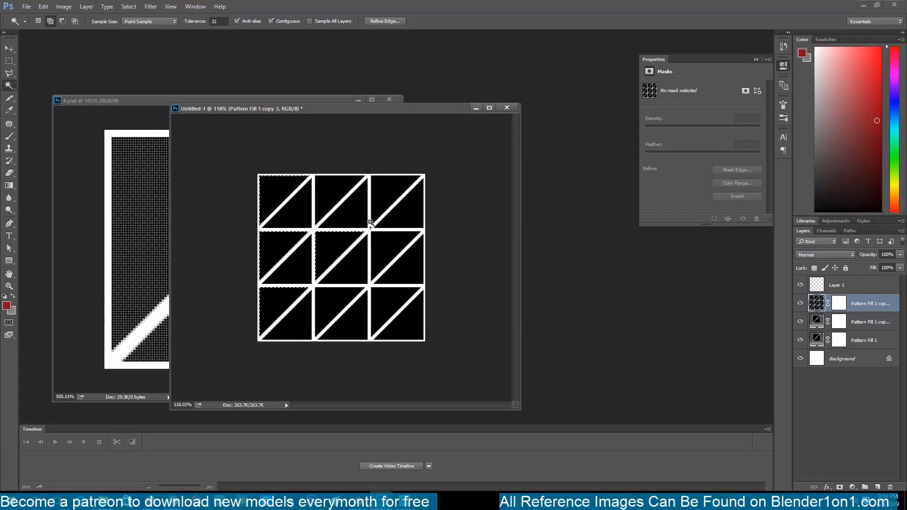
key("shift")
left_click(345, 273, "shift")
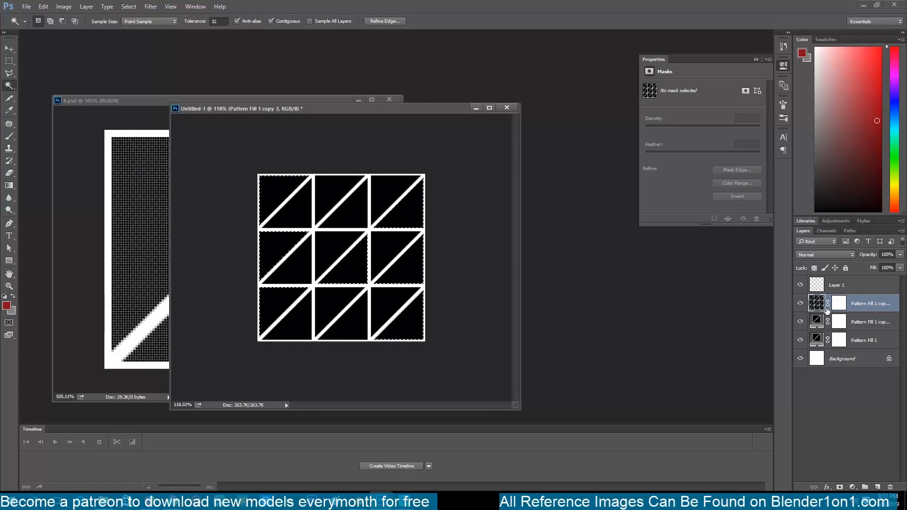
Step: Fill the selected triangles with white on Layer 1, deselect, and lower the layer's opacity to make them grey
left_click(818, 290)
key("alt+BackSpace")
key("ctrl+BackSpace")
key("alt+BackSpace")
key("m")
left_click(491, 265)
key("v")
left_click(899, 254)
left_click_drag(899, 266, 871, 268)
left_click(833, 401)
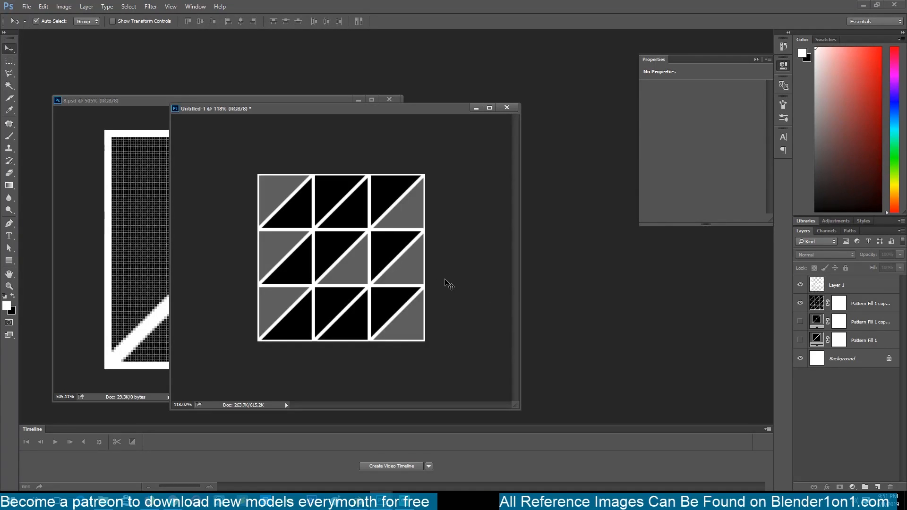
Step: Show the pattern fill layer directly below the rasterized copy and make the rasterized copy the active layer
left_click(801, 305)
left_click(801, 305)
left_click(799, 323)
left_click(856, 302)
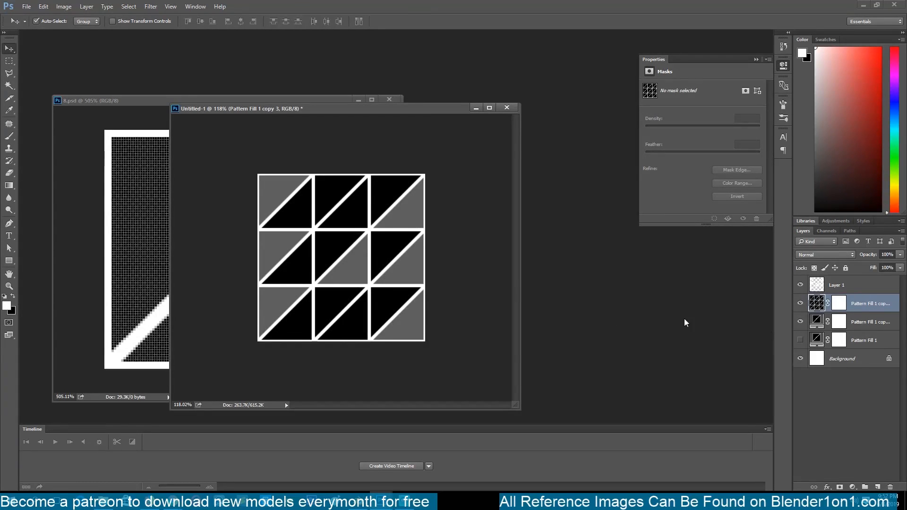
Step: Export the image for web as a quality 100 JPEG named roughness diagonal pattern in the custom textures folder
key("ctrl+alt+shift+s")
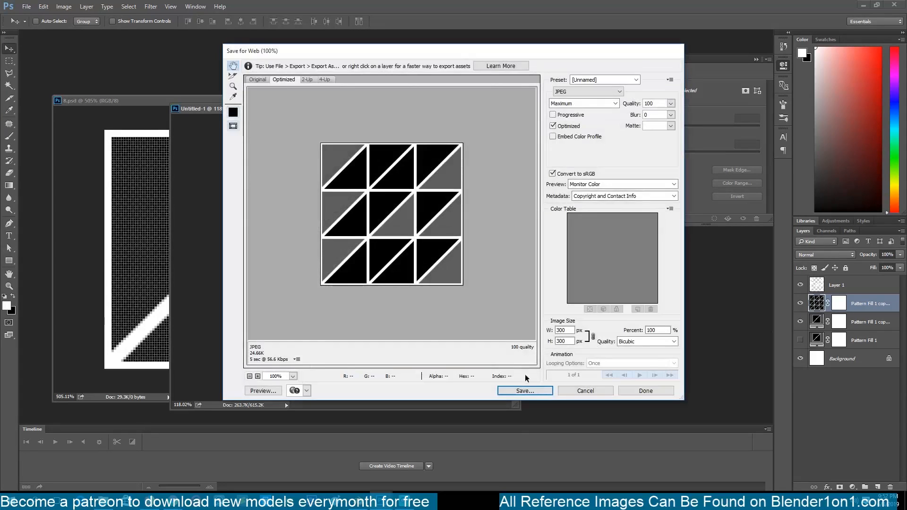
left_click(523, 390)
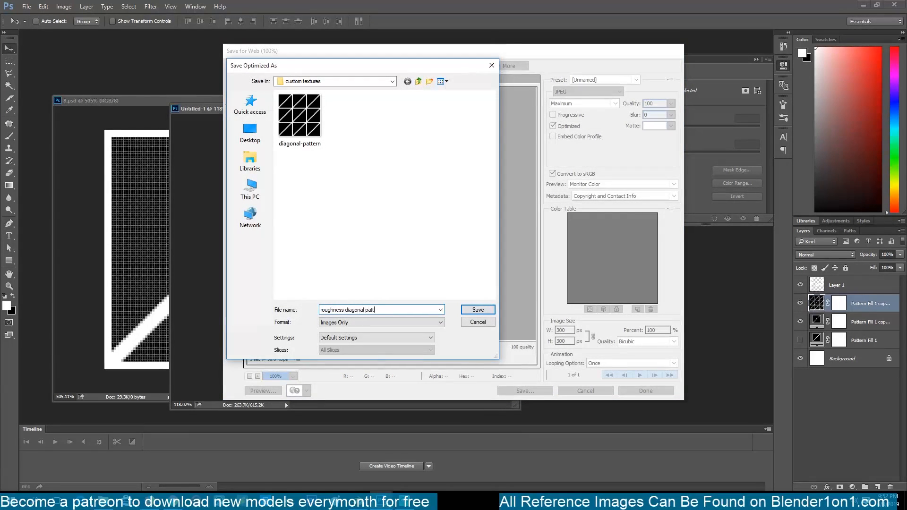
key("Return")
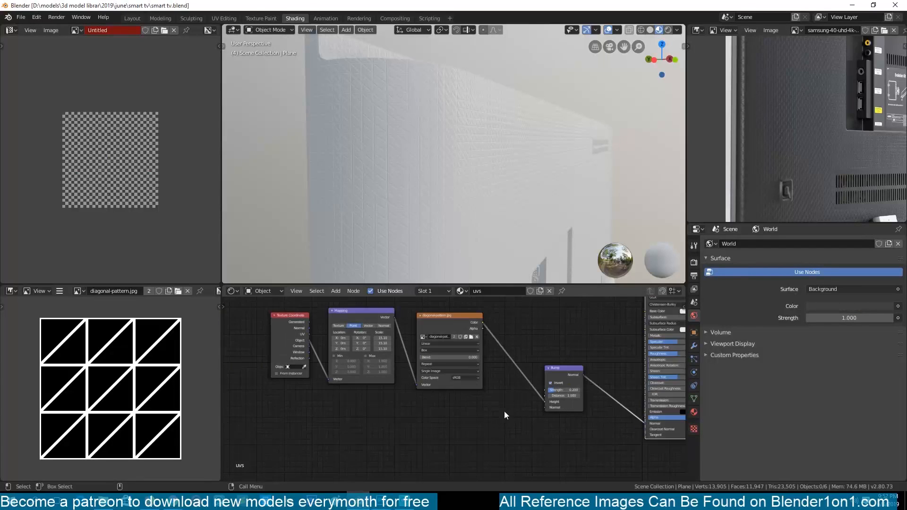
Step: Switch to Blender, move the Texture Coordinate and Mapping nodes aside, and duplicate the diagonal-pattern texture node below the original
key("g")
left_click(327, 360)
left_click(444, 321)
key("shift+d")
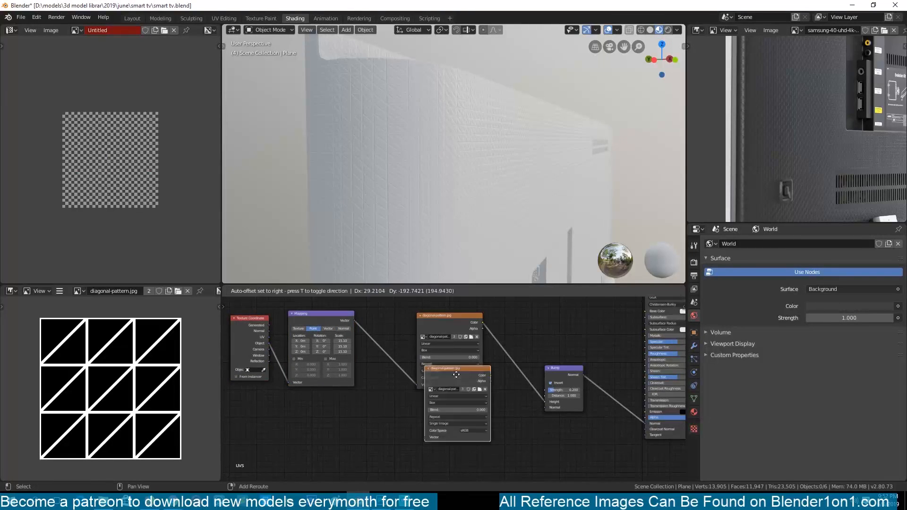
left_click(448, 409)
middle_click_drag(448, 409, 428, 401)
Step: Connect the Mapping node to the duplicated texture node, load roughness-diagonal-pattern.jpg into it and save the file
left_click_drag(333, 313, 402, 461)
left_click(455, 415)
double_click(164, 83)
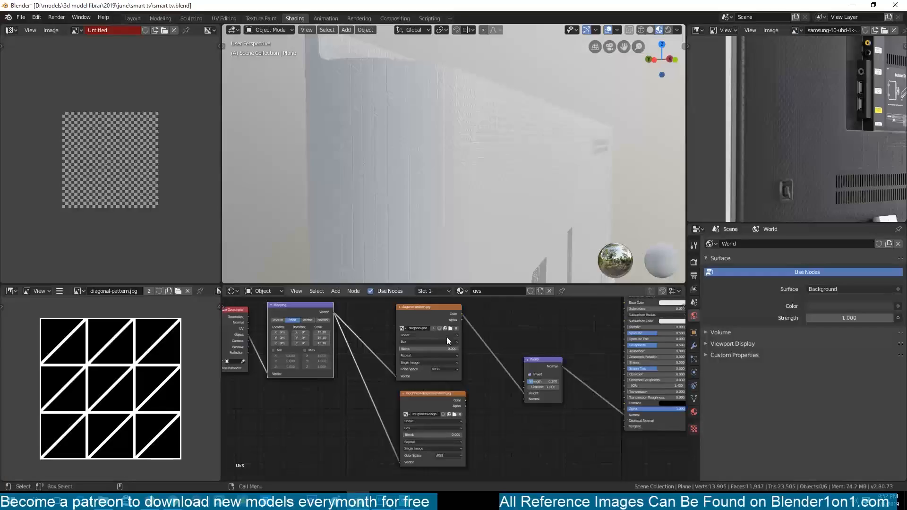
key("ctrl+s")
Step: Connect the roughness-diagonal-pattern Color to the Principled BSDF's Roughness, preview the full shader and save
left_click_drag(375, 422, 576, 353)
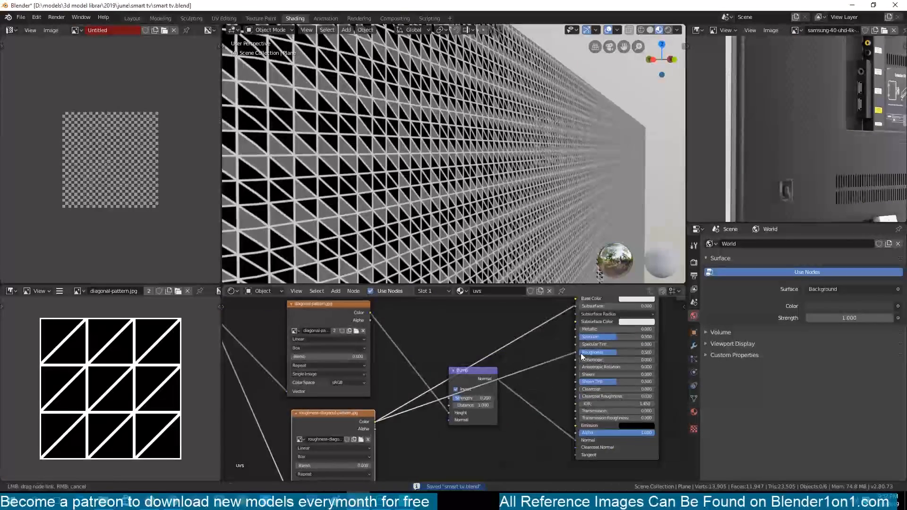
middle_click_drag(583, 356, 520, 404)
left_click(543, 322, "ctrl+shift")
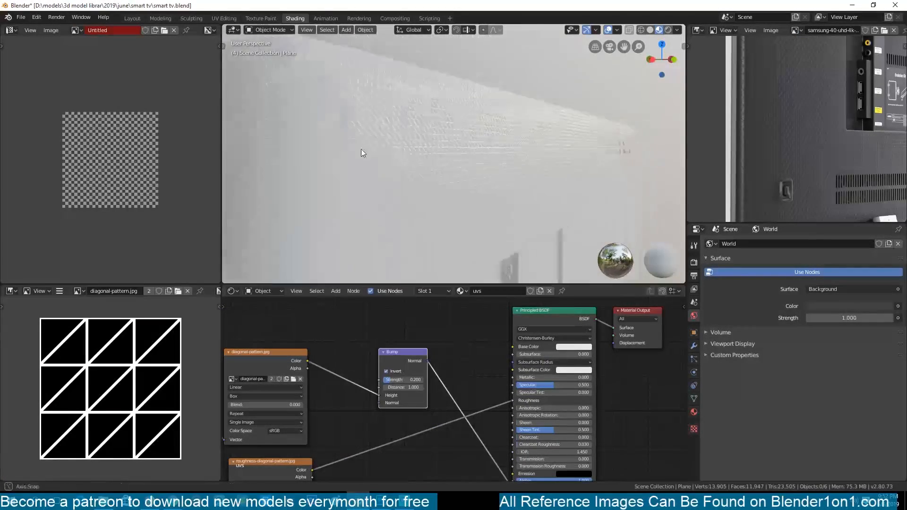
key("ctrl+s")
Step: Insert a Math node set to Add between the roughness-diagonal-pattern texture and the Principled BSDF's Roughness
middle_click_drag(435, 407, 450, 374)
key("shift+a")
mouse_move(429, 380)
left_click(498, 309)
left_click(421, 403)
middle_click_drag(434, 237, 424, 214)
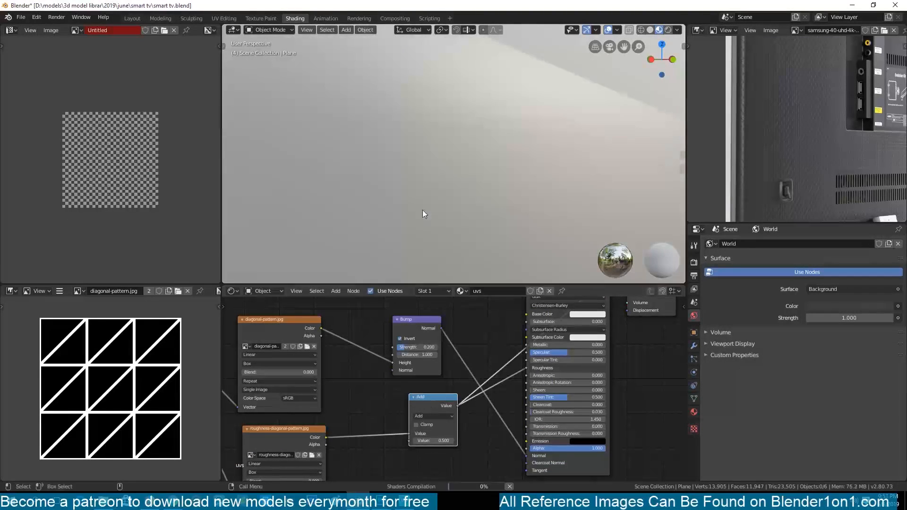
Step: Preview the Add node, set its value to 0.410, and check the full shader on the TV body
left_click(432, 411, "ctrl+shift")
left_click_drag(433, 441, 419, 441)
key("ctrl+s")
middle_click_drag(470, 210, 418, 239)
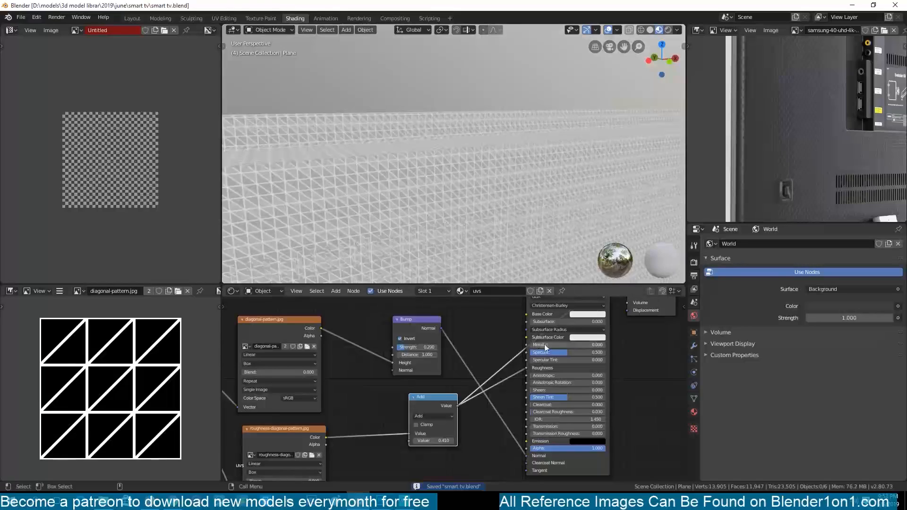
middle_click_drag(545, 349, 535, 389)
left_click(538, 321, "ctrl+shift")
middle_click_drag(484, 206, 457, 157)
key("ctrl+s")
Step: Compare the diagonal-pattern, full shader and Add node previews, and set the Add node's value to 0.250
left_click(288, 366, "ctrl+shift")
left_click(536, 324, "ctrl+shift")
left_click(423, 442, "ctrl+shift")
key("ctrl+s")
mouse_move(468, 247)
middle_mouse_down()
mouse_move(439, 247)
mouse_move(478, 240)
middle_mouse_up()
middle_click_drag(441, 423, 466, 350)
scroll(466, 350, "up", 2)
scroll(466, 350, "up", 1)
left_click_drag(446, 419, 413, 419)
key("shift+a")
mouse_move(385, 409)
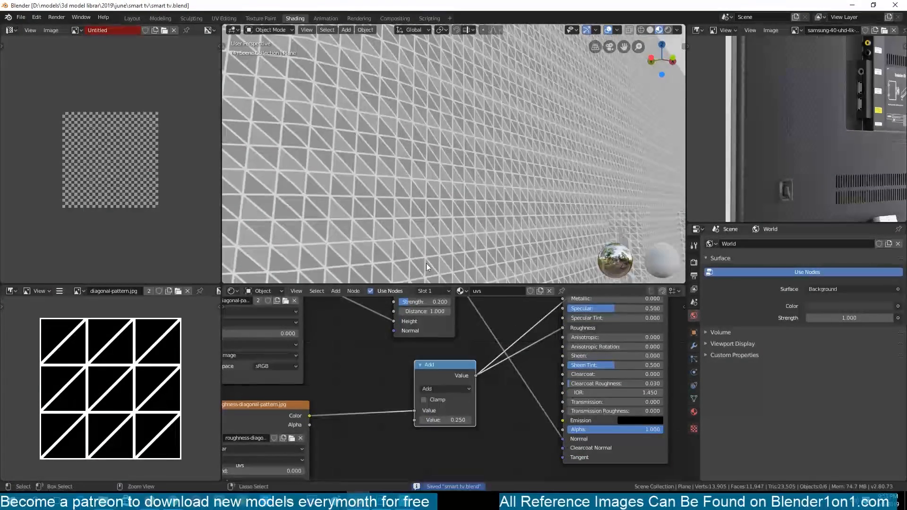
Step: Switch to Photoshop, draw a rectangle shape about 364 by 333 px over the canvas, and move it below the rasterized pattern layer
mouse_move(381, 499)
left_click(491, 461)
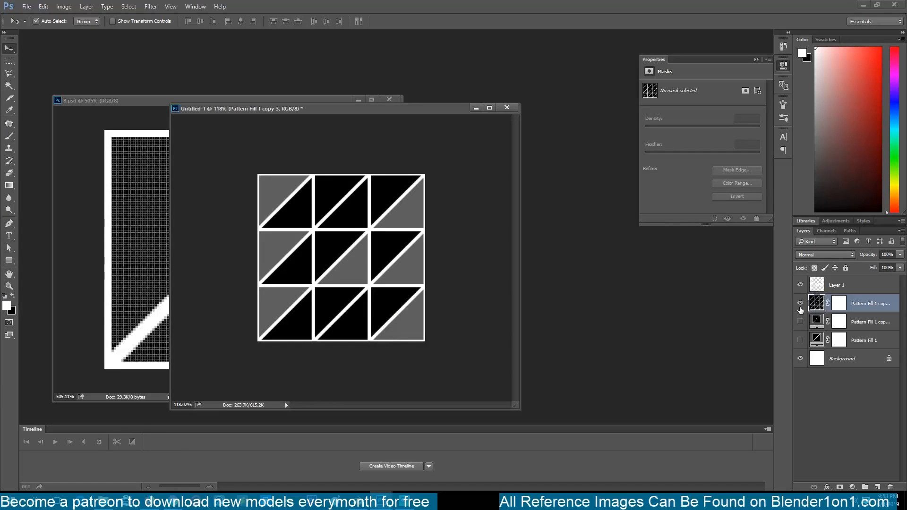
left_click(10, 262)
left_click_drag(241, 170, 446, 356)
left_click_drag(838, 305, 840, 329)
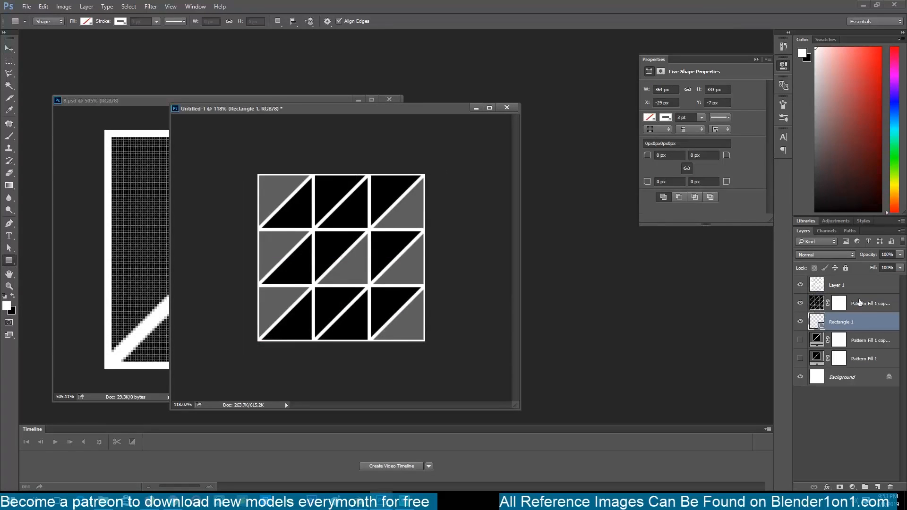
Step: Lower the opacity of the visible pattern layer and fill the Rectangle 1 shape with dark grey
left_click(859, 304)
left_click_drag(899, 255, 878, 267)
left_click(817, 323)
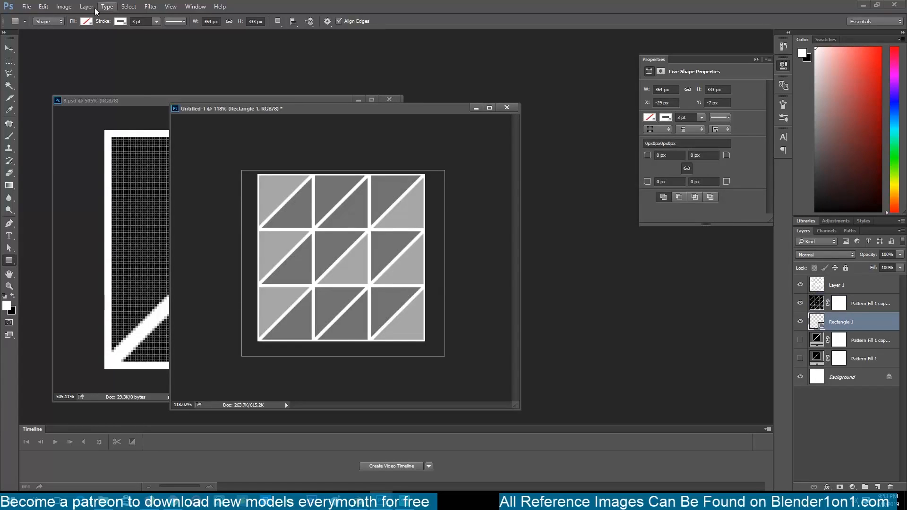
left_click(87, 21)
left_click(93, 83)
left_click(8, 53)
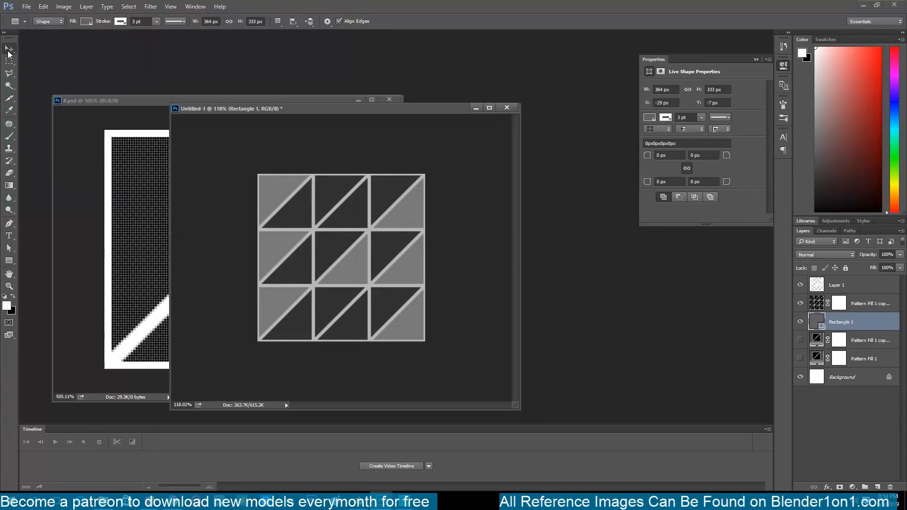
Step: Export the image over the roughness-diagonal-pattern texture, display that texture in Blender's image editor, and save the file
key("ctrl+alt+shift+s")
key("Return")
double_click(349, 116)
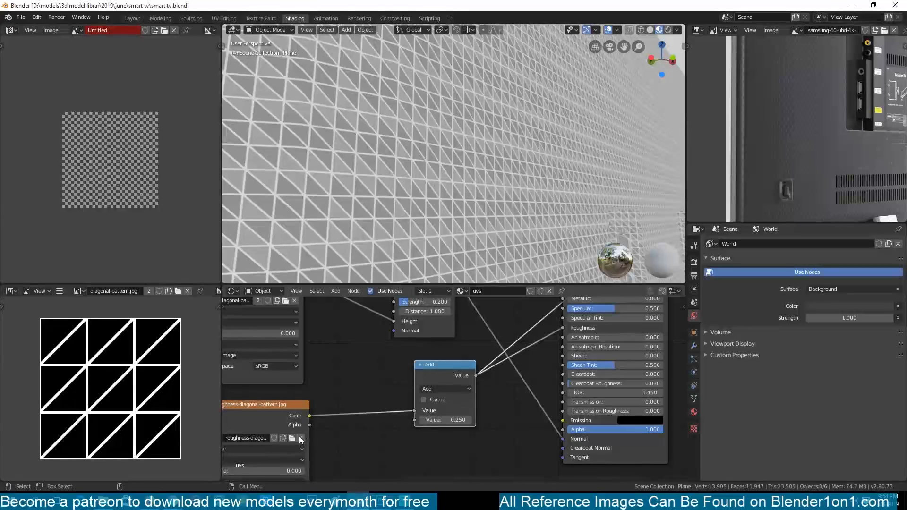
left_click(78, 291)
left_click(120, 350)
key("ctrl+s")
Step: Restore the full Principled BSDF shader on the TV body and darken its base color to near black
middle_click_drag(527, 336, 369, 472)
left_click(473, 361, "ctrl+shift")
middle_click_drag(355, 255, 440, 236)
key("ctrl+s")
middle_click_drag(483, 391, 506, 413)
left_click(506, 414)
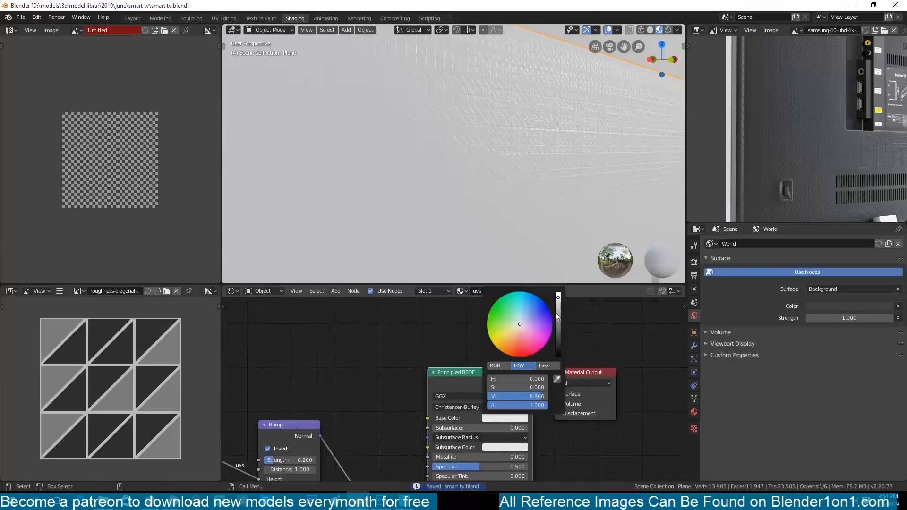
left_click_drag(558, 313, 558, 347)
scroll(478, 236, "down", 4)
middle_click_drag(477, 236, 451, 242)
Step: Set the Add node's value to 0.300
middle_click_drag(353, 405, 439, 429)
scroll(425, 386, "down", 1)
scroll(425, 257, "up", 3)
left_click_drag(408, 395, 395, 394)
Step: Switch to the Untitled-1 document in Photoshop and adjust the opacity of the visible pattern layer
left_click(381, 499)
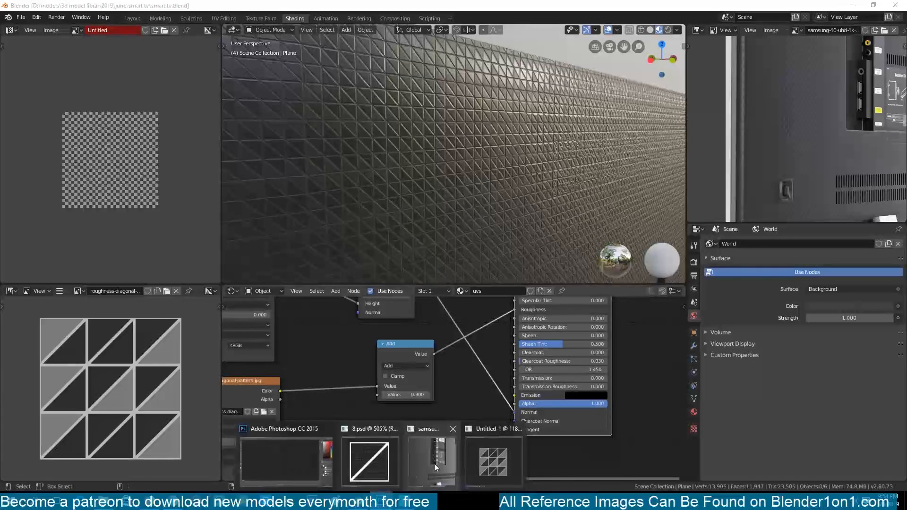
left_click(478, 457)
left_click(800, 303)
left_click(800, 303)
left_click(815, 307)
left_click(900, 255)
left_click_drag(872, 267, 872, 268)
left_click(841, 401)
Step: Change the Rectangle 1 shape's fill color to light grey #eaeaea
left_click(804, 325)
left_click(805, 325)
double_click(815, 323)
left_click_drag(497, 190, 491, 168)
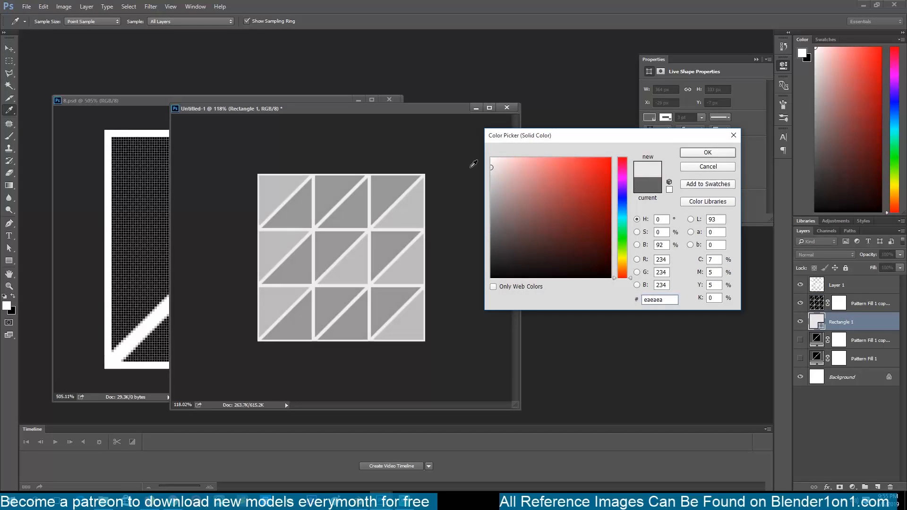
left_click(699, 152)
Step: Set the pattern layer's opacity to 29% and brighten the layer with a Curves adjustment
left_click(816, 304)
left_click_drag(891, 265, 868, 267)
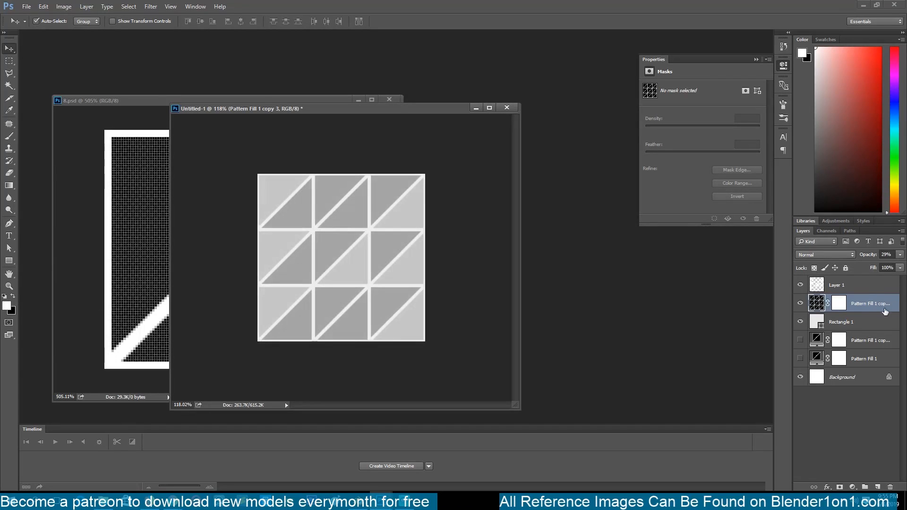
key("ctrl+m")
left_click_drag(249, 131, 635, 160)
left_click_drag(514, 326, 517, 238)
left_click(753, 181)
Step: Save the Photoshop document as 9 in PSD format in the current folder
key("ctrl+s")
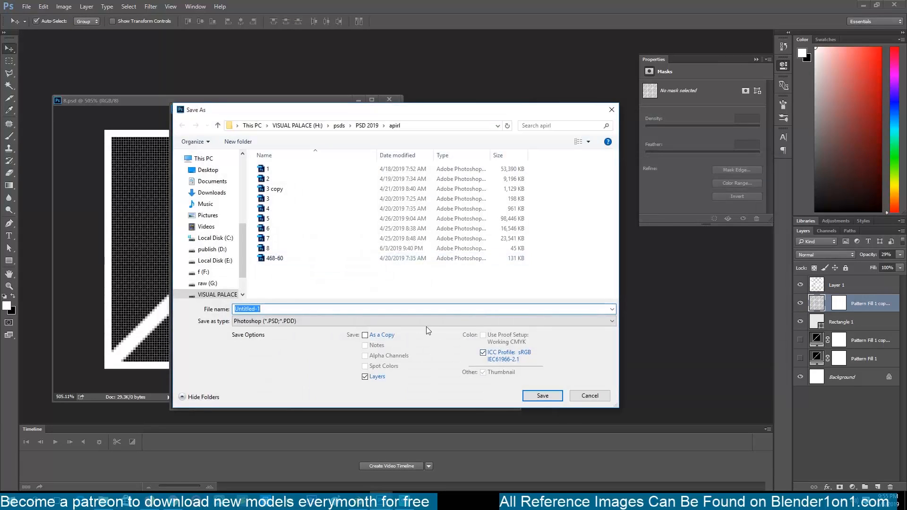
type("90")
key("BackSpace")
key("Return")
key("Return")
Step: Export the JPEG over the existing roughness-diagonal-pattern texture, reload the image in Blender, and save the file
key("ctrl+alt+shift+s")
key("Return")
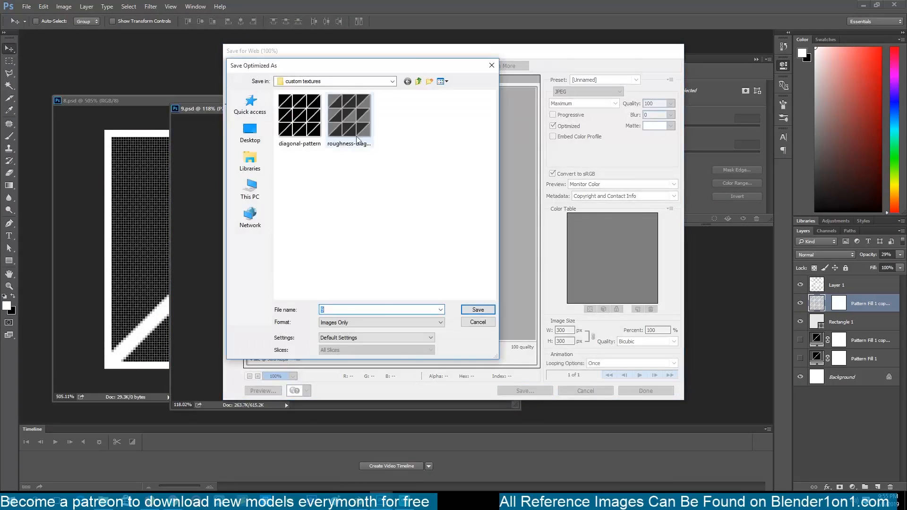
key("Return")
left_click(357, 501)
key("alt+r")
scroll(315, 211, "down", 3)
key("ctrl+s")
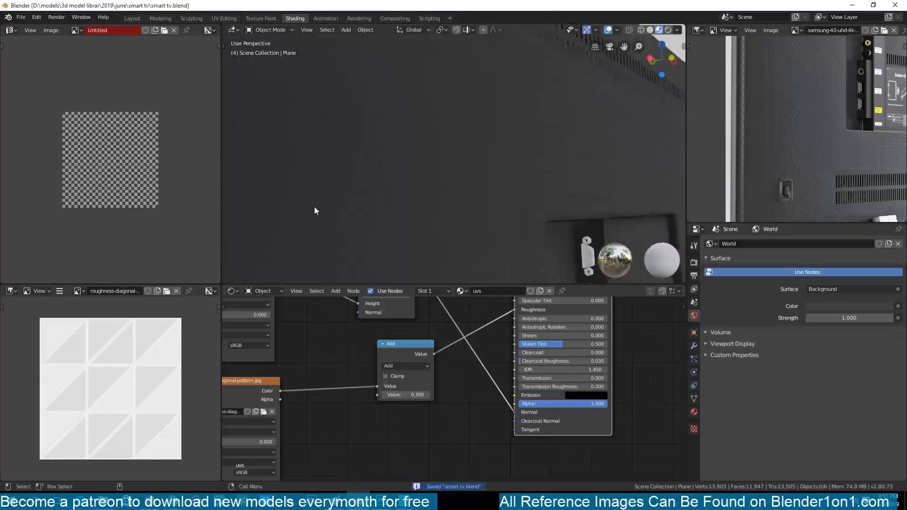
Step: Set the Add node's value to -0.030 and check the roughness along the TV's edge
left_click_drag(407, 395, 330, 394)
scroll(415, 255, "down", 3)
middle_click_drag(416, 256, 415, 237)
scroll(415, 236, "up", 3)
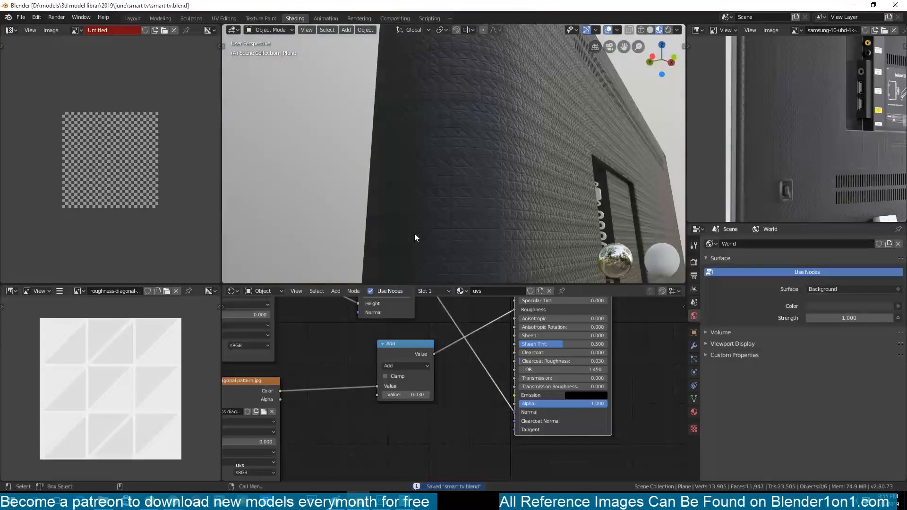
scroll(420, 427, "down", 3)
Step: Reduce the Bump node's strength to 0.100, lower the Add node's value further, and save the file
middle_click_drag(412, 313, 425, 377)
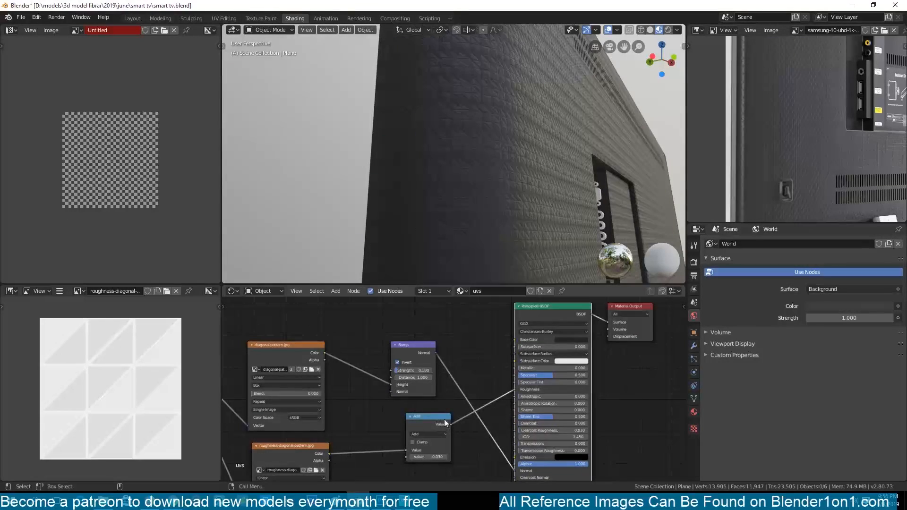
scroll(444, 421, "up", 2)
middle_click_drag(444, 420, 434, 389)
left_click_drag(413, 437, 396, 436)
mouse_move(366, 252)
middle_mouse_down()
mouse_move(393, 249)
mouse_move(380, 250)
middle_mouse_up()
key("ctrl+s")
Step: Set the Mapping node's X, Y and Z scale to 8.990 and save the file
middle_click_drag(358, 371, 405, 354)
scroll(392, 364, "up", 2)
left_click_drag(370, 374, 345, 393)
scroll(409, 192, "down", 4)
middle_click_drag(397, 189, 435, 234)
key("ctrl+s")
Step: Compare the pattern on the TV's back with the surface texture in the reference photo
scroll(468, 229, "up", 2)
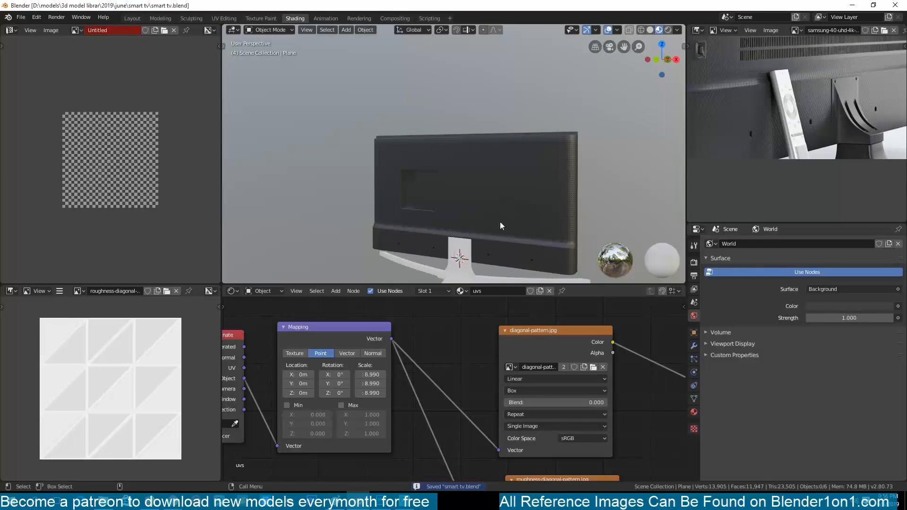
scroll(775, 94, "up", 1)
middle_click_drag(774, 94, 798, 129)
middle_click_drag(449, 150, 494, 184)
middle_click_drag(775, 109, 825, 175)
scroll(558, 188, "up", 4)
scroll(558, 191, "down", 5)
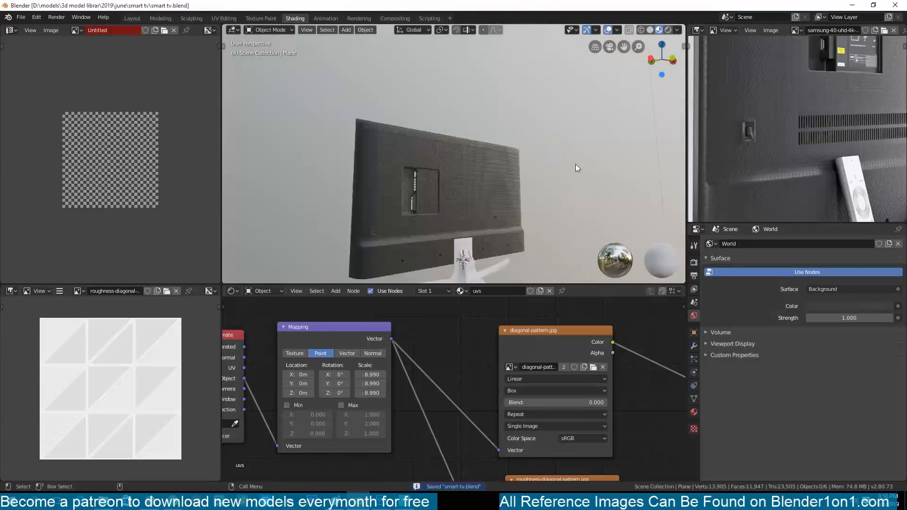
Step: Select the scene light from the top view and change its type to Area
key("KP_7")
left_click(506, 189)
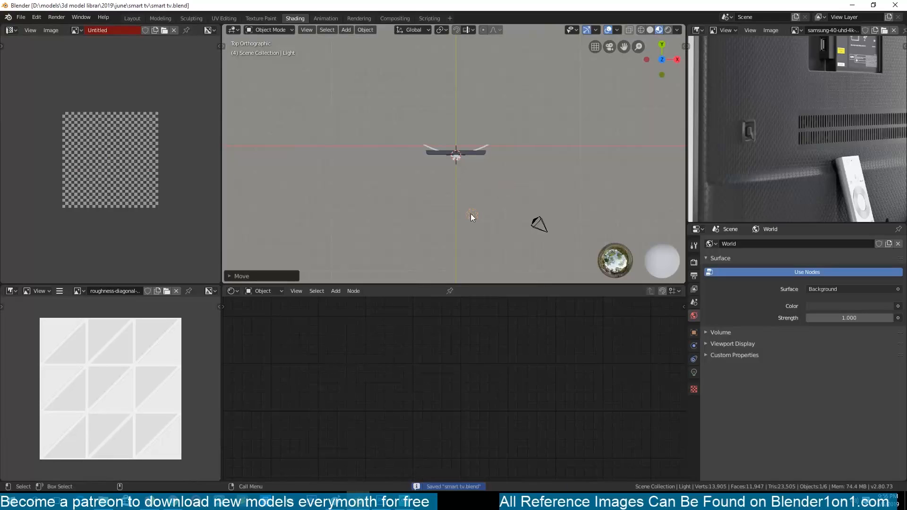
left_click(694, 372)
left_click(873, 283)
Step: Clear the area light's rotation, rotate it about X to face the TV, reposition it, and save the file
key("alt+r")
key("r")
key("x")
left_click(520, 205)
key("r")
key("x")
left_click(588, 161)
key("g")
left_click(541, 175)
key("ctrl+s")
Step: Set the area light's shape to Square with a size of 5 m and save the file
key("KP_1")
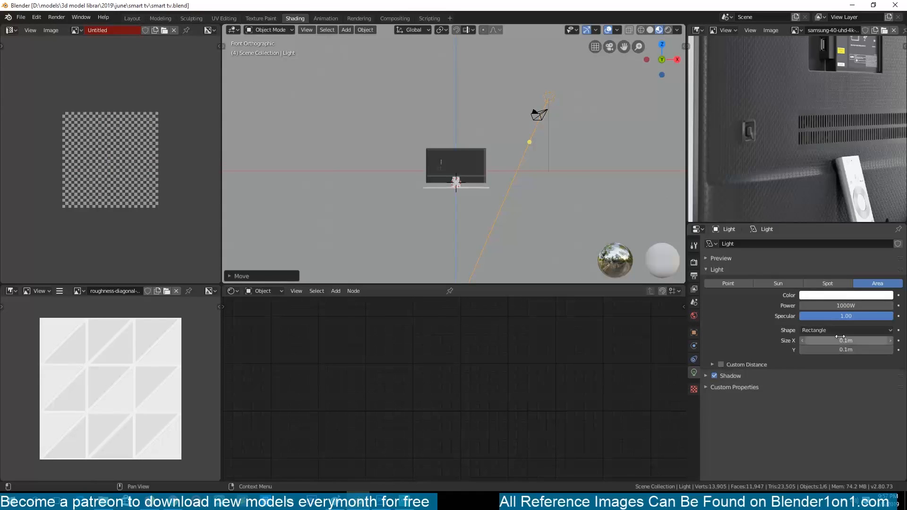
left_click(845, 330)
left_click(832, 337)
left_click(833, 340)
left_click(852, 341)
type("5")
key("Return")
left_click(451, 182)
key("ctrl+s")
middle_click_drag(451, 194, 577, 227)
left_click(532, 193)
Step: Duplicate the area light, place the copy across the scene, and reset and rotate it about X
key("KP_7")
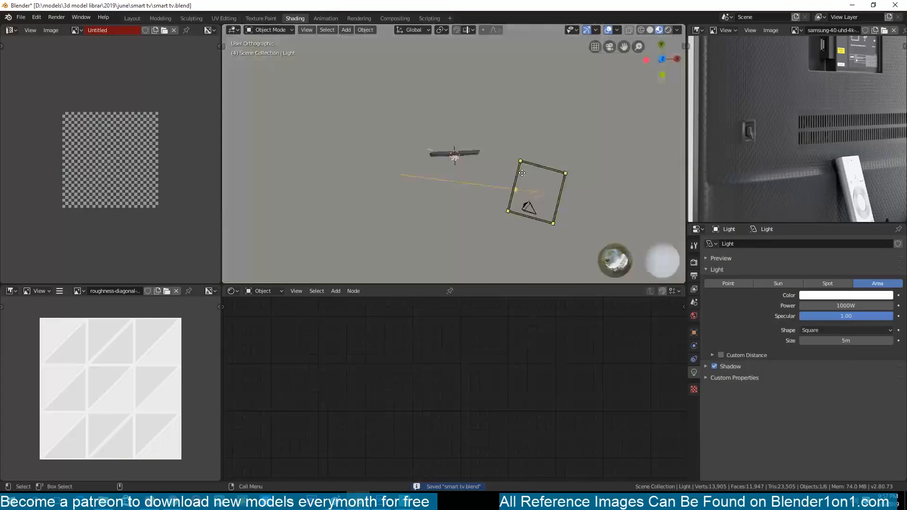
key("shift+d")
left_click(531, 166)
key("alt+r")
key("r")
key("x")
left_click(552, 95)
key("alt+a")
Step: Turn on scene lighting in the viewport shading options, check the TV's back, and save the file
middle_click_drag(415, 219, 599, 117)
scroll(599, 117, "up", 9)
scroll(599, 117, "down", 3)
left_click(676, 30)
left_click(626, 77)
scroll(537, 168, "up", 4)
mouse_move(538, 168)
middle_mouse_down()
mouse_move(410, 142)
mouse_move(369, 128)
mouse_move(374, 115)
middle_mouse_up()
scroll(434, 112, "down", 6)
key("ctrl+s")
middle_click_drag(434, 112, 405, 124)
middle_click_drag(561, 208, 546, 215)
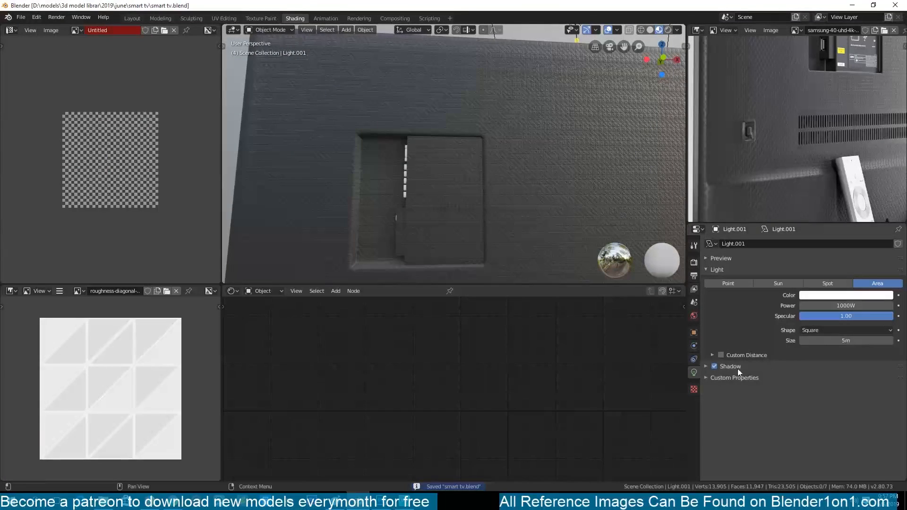
Step: Rename the TV body's material to pattern shader, show its material properties, and save the file
scroll(774, 189, "up", 2)
middle_click_drag(775, 198, 847, 160)
left_click(643, 198)
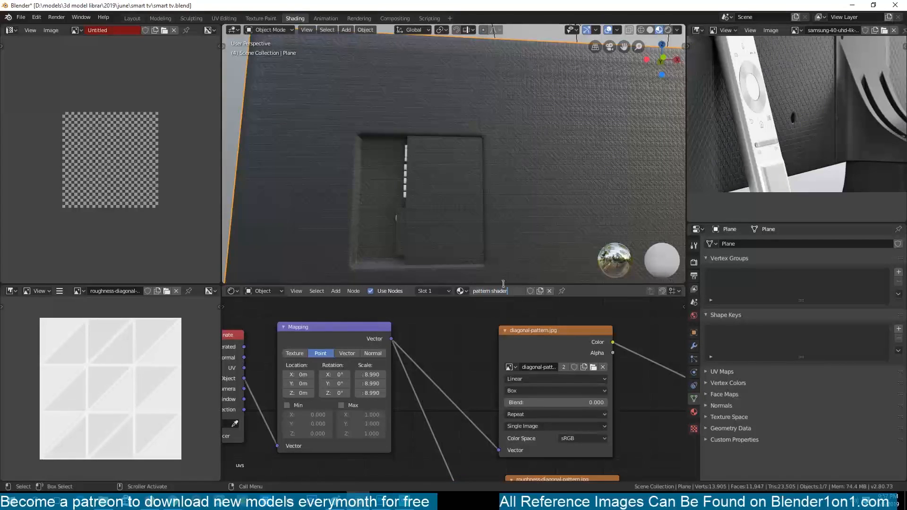
middle_click_drag(761, 95, 747, 226)
left_click(693, 411)
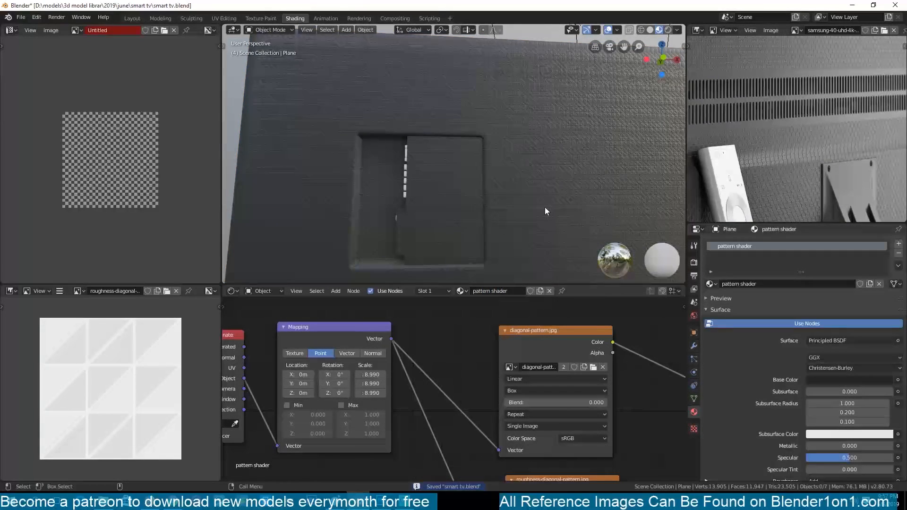
scroll(545, 207, "down", 6)
key("ctrl+s")
Step: Create a new material on the TV stand and name it rough plasitc
left_click(511, 255)
scroll(522, 233, "up", 8)
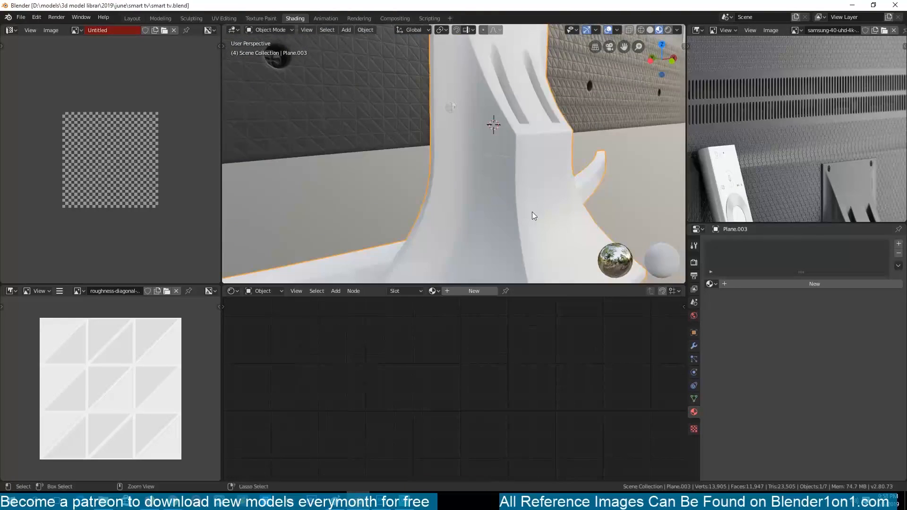
left_click(773, 284)
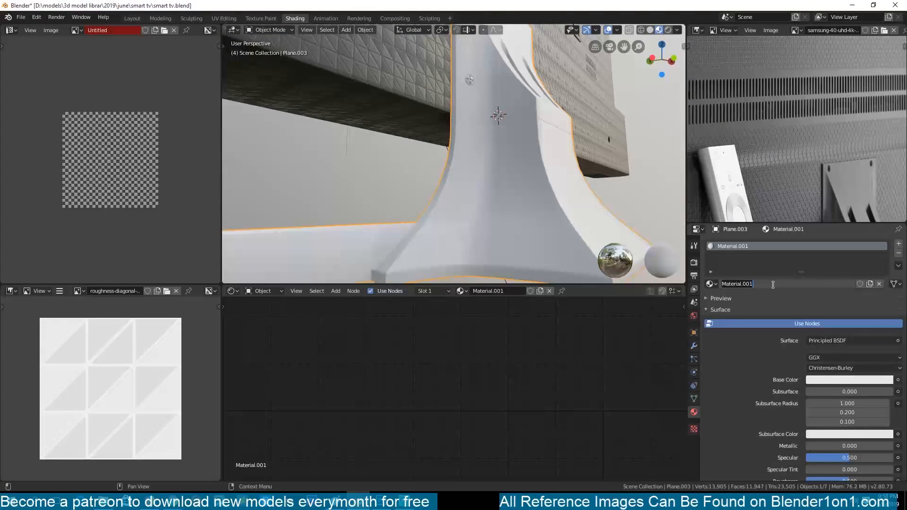
key("Return")
key("ctrl+s")
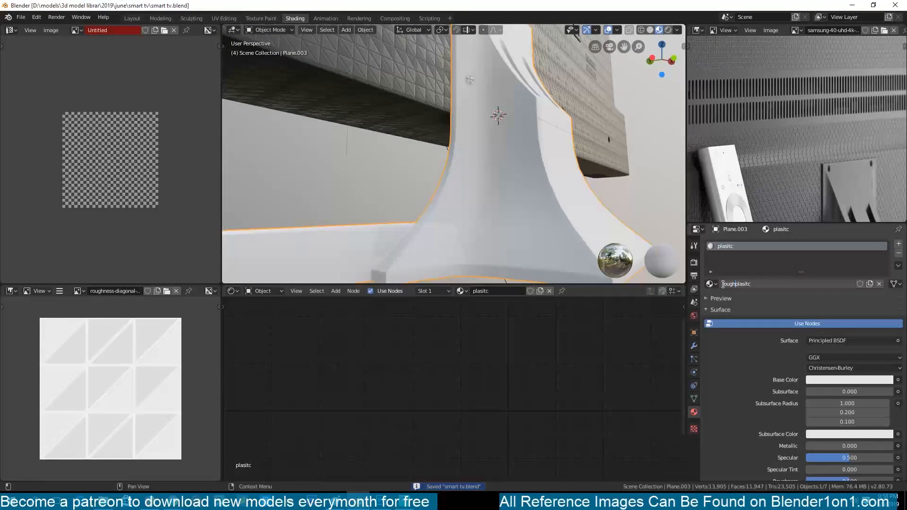
key("Home")
Step: Darken the stand material's base color to near black and save the file
scroll(566, 348, "up", 2)
middle_click_drag(446, 337, 577, 361)
left_click(578, 361)
left_click_drag(616, 278, 616, 313)
middle_click_drag(449, 231, 321, 220)
key("ctrl+s")
Step: Add a Noise Texture node to the stand's material and preview it on the stand
middle_click_drag(392, 391, 426, 405)
scroll(426, 404, "up", 3)
key("shift+a")
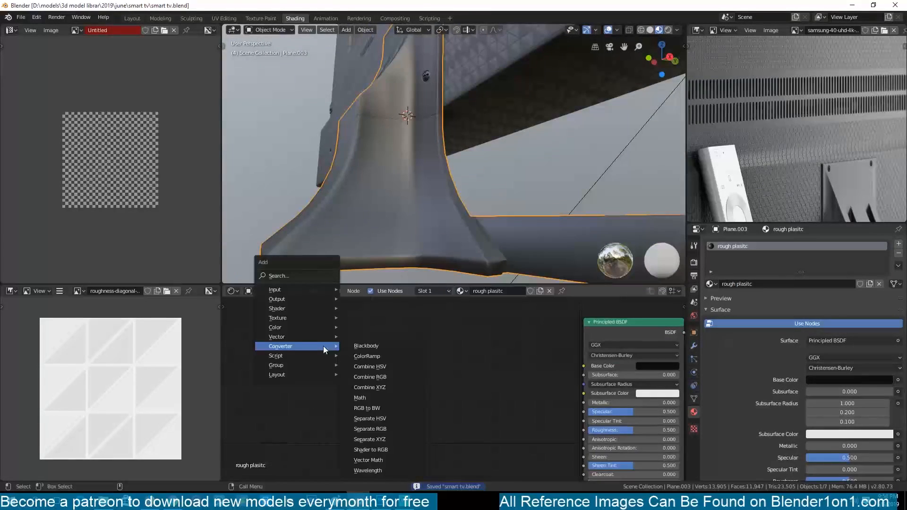
mouse_move(290, 318)
left_click(322, 382, "ctrl+shift")
middle_click_drag(320, 391, 421, 224)
middle_click_drag(498, 372, 414, 437)
Step: Set the Noise Texture's scale to 247.6 and feed it into a new ColorRamp node previewed on the stand
key("KP_Decimal")
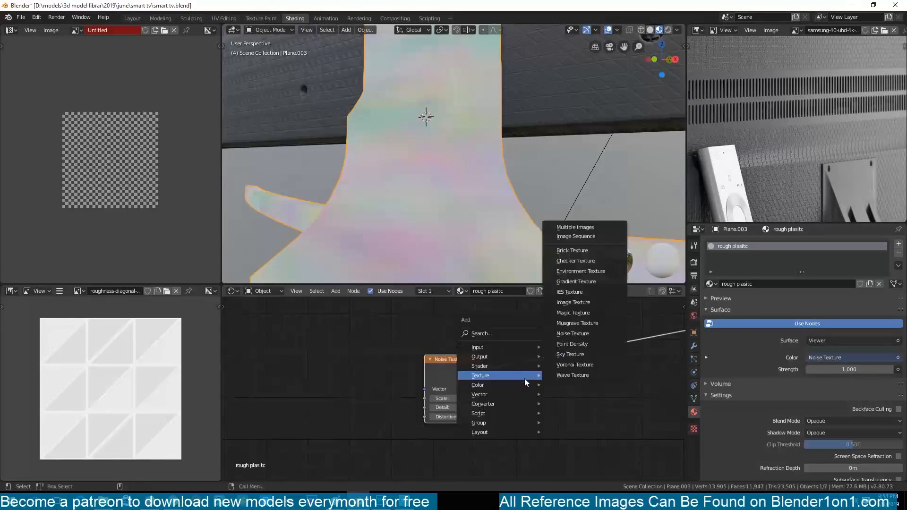
left_click(581, 289)
left_click(580, 303)
middle_click_drag(431, 243, 491, 264)
key("ctrl+s")
Step: Add Texture Coordinate and Mapping nodes to the Noise Texture, using Object coordinates, and save the file
key("ctrl+t")
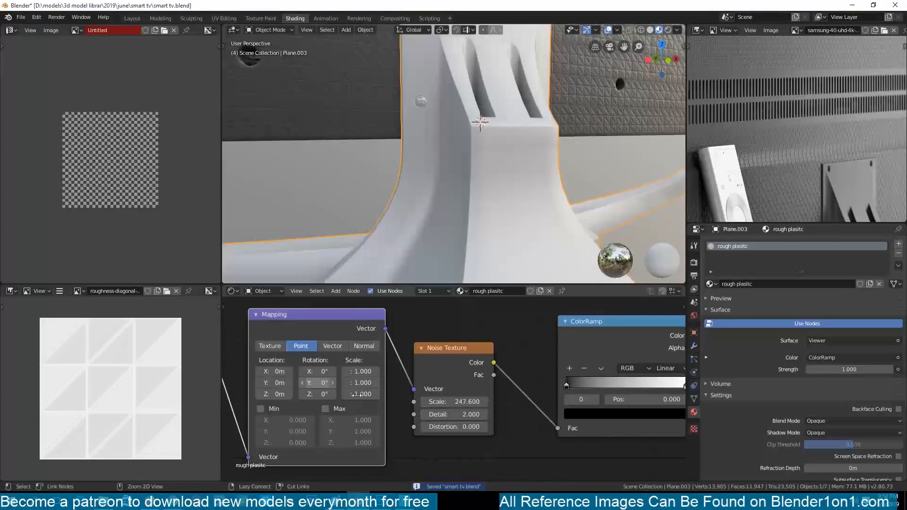
middle_click_drag(375, 394, 516, 354)
scroll(516, 354, "up", 4)
left_click_drag(320, 337, 375, 449)
middle_click_drag(424, 441, 545, 415)
scroll(482, 430, "down", 4)
middle_click_drag(642, 373, 417, 410)
mouse_move(361, 351)
middle_mouse_down()
mouse_move(415, 357)
mouse_move(366, 342)
middle_mouse_up()
middle_click_drag(416, 217, 423, 243)
scroll(417, 221, "up", 5)
scroll(420, 223, "down", 4)
key("ctrl+s")
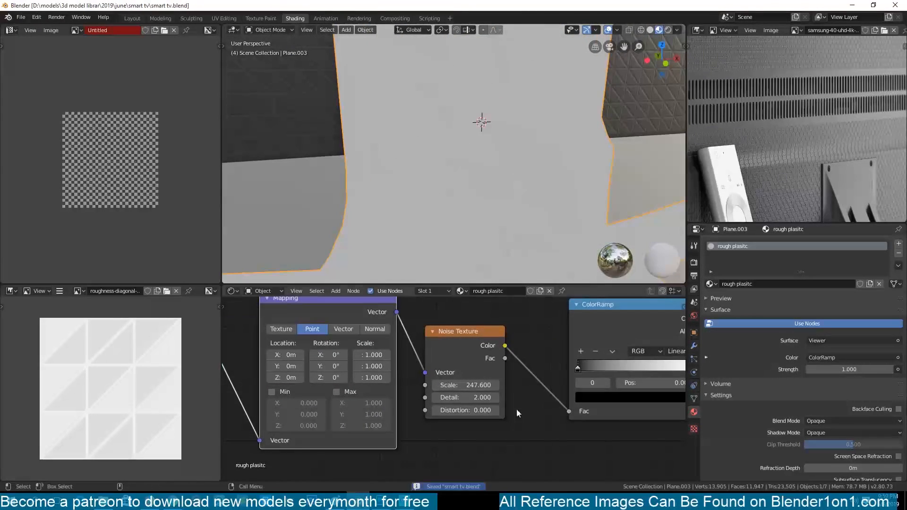
Step: Darken the ColorRamp's white stop to dark grey, keep the other stop black, and save the file
middle_click_drag(517, 409, 282, 451)
scroll(282, 451, "up", 4)
left_click(530, 398)
left_click(502, 433)
left_click_drag(497, 275, 497, 299)
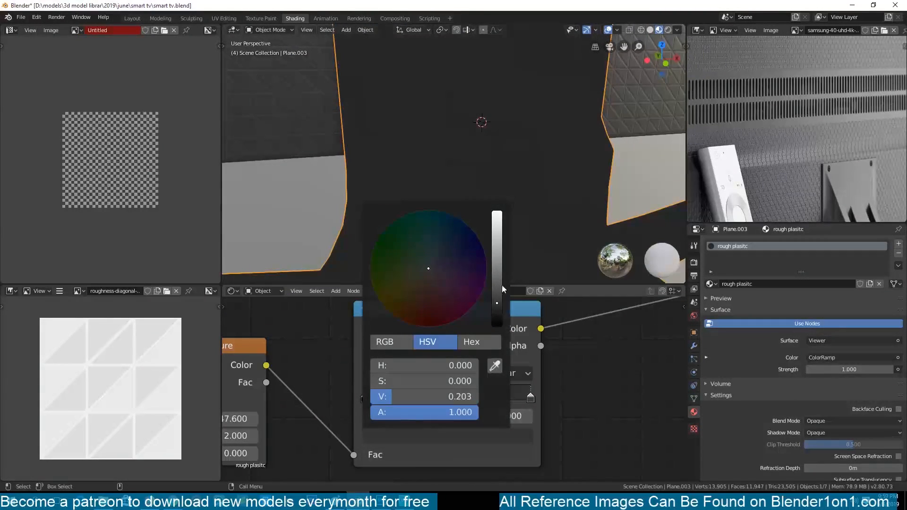
left_click(363, 398)
left_click(402, 436)
left_click(496, 324)
scroll(522, 232, "down", 3)
middle_click_drag(522, 232, 548, 236)
key("ctrl+s")
Step: Connect the ColorRamp's color to the Principled BSDF's Base Color, preview the full shader on the stand, and save the file
scroll(545, 427, "down", 2)
middle_click_drag(545, 427, 405, 425)
left_click_drag(402, 360, 532, 380)
left_click(485, 320, "ctrl+shift")
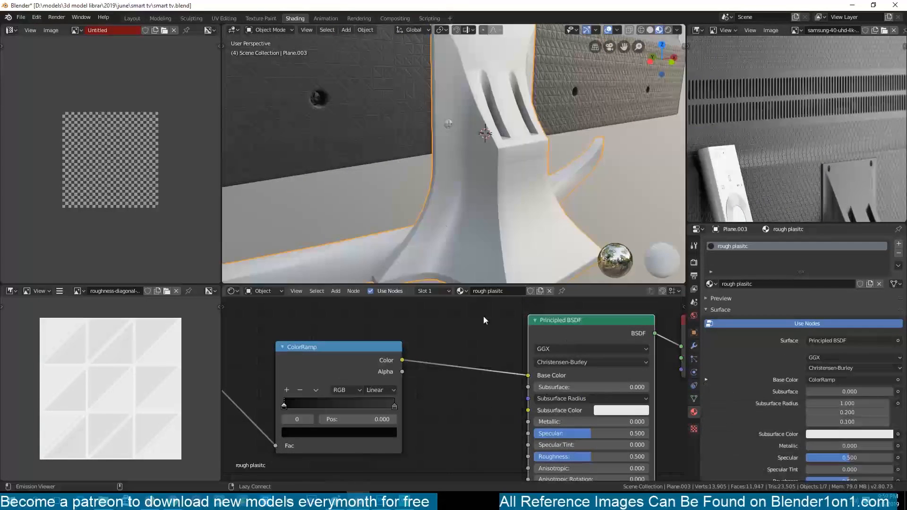
scroll(444, 259, "down", 2)
key("alt+a")
middle_click_drag(492, 245, 393, 216)
scroll(392, 216, "up", 8)
key("ctrl+s")
Step: Spread out the stand material's nodes and add a second ColorRamp with its dark stop at position 0.014
middle_click_drag(305, 369, 405, 330)
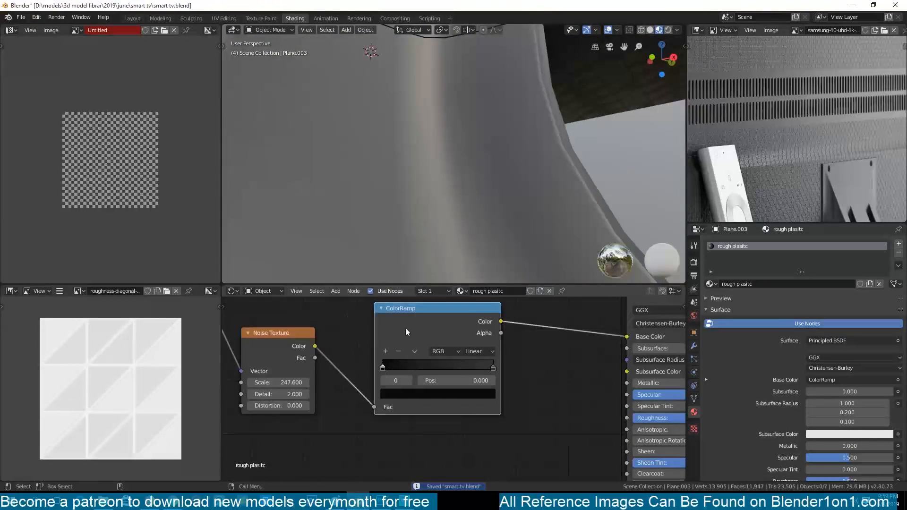
left_click_drag(404, 330, 350, 342)
left_click_drag(275, 344, 227, 351)
left_click_drag(368, 320, 338, 327)
key("shift+a")
mouse_move(480, 388)
left_click(533, 274)
left_click(456, 369)
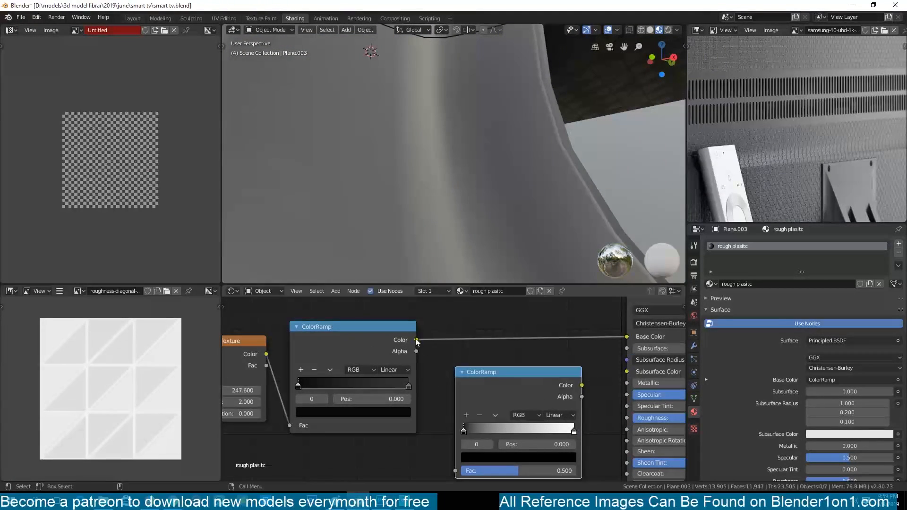
middle_click_drag(522, 415, 419, 395)
scroll(371, 420, "down", 2)
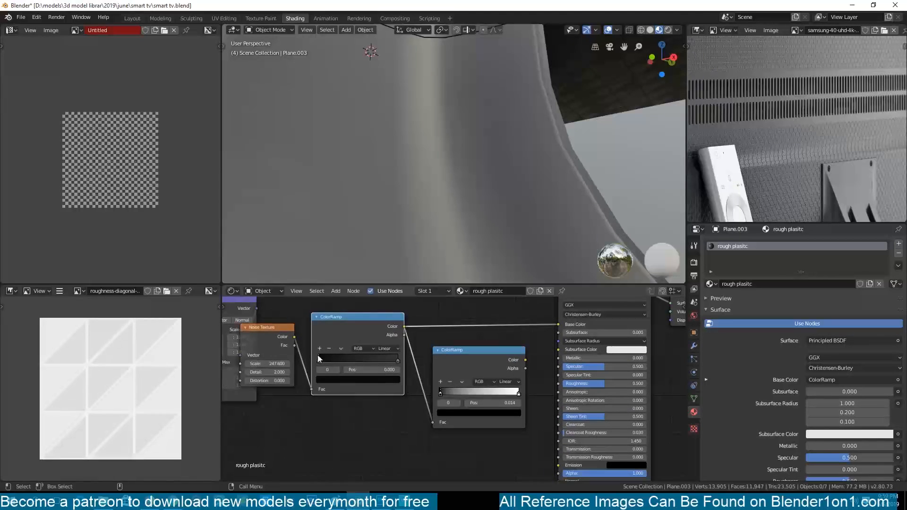
Step: Feed the noise into the second ColorRamp and route it through an Add Math node into Roughness, saving the file
left_click_drag(473, 352, 346, 417)
left_click(447, 334)
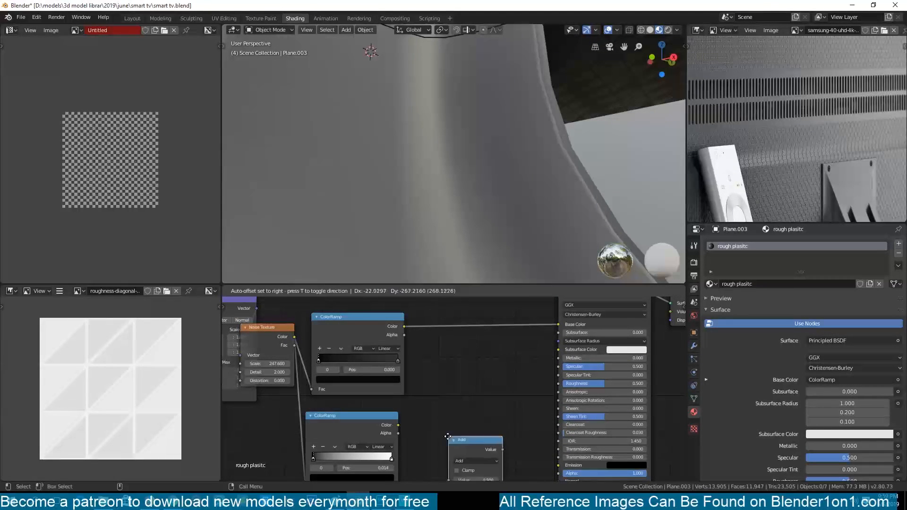
left_click_drag(558, 387, 559, 384)
key("ctrl+s")
Step: Adjust the Add node's value to tune the stand's roughness, check the surface, and save the file
middle_click_drag(424, 228, 454, 335)
mouse_move(460, 448)
left_mouse_down()
mouse_move(435, 448)
mouse_move(448, 448)
left_mouse_up()
scroll(384, 253, "down", 6)
middle_click_drag(420, 259, 445, 277)
key("ctrl+s")
scroll(456, 258, "up", 7)
scroll(445, 276, "down", 3)
scroll(303, 389, "down", 2)
Step: Move the Texture Coordinate and Mapping nodes clear of the Noise Texture, set its scale to 200, and save the file
middle_click_drag(302, 374, 435, 391)
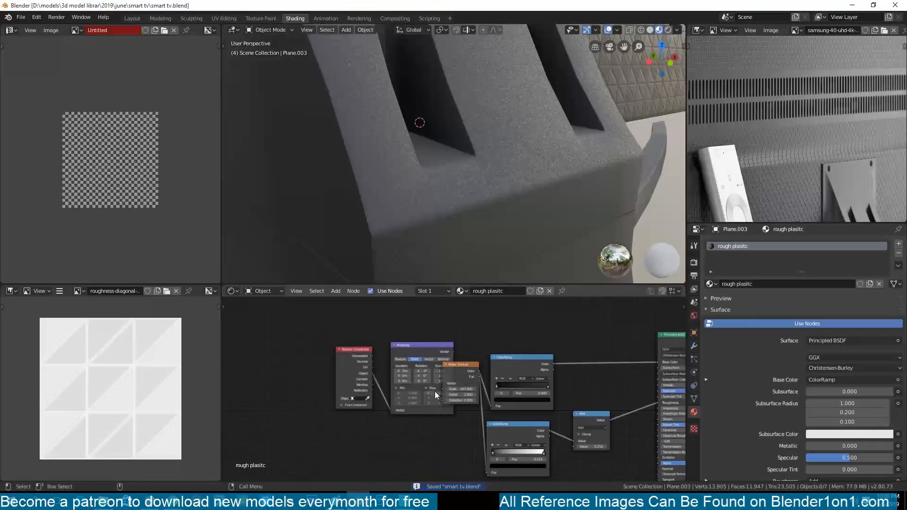
scroll(434, 391, "up", 1)
left_click_drag(339, 352, 386, 405)
scroll(430, 418, "up", 2)
double_click(463, 389)
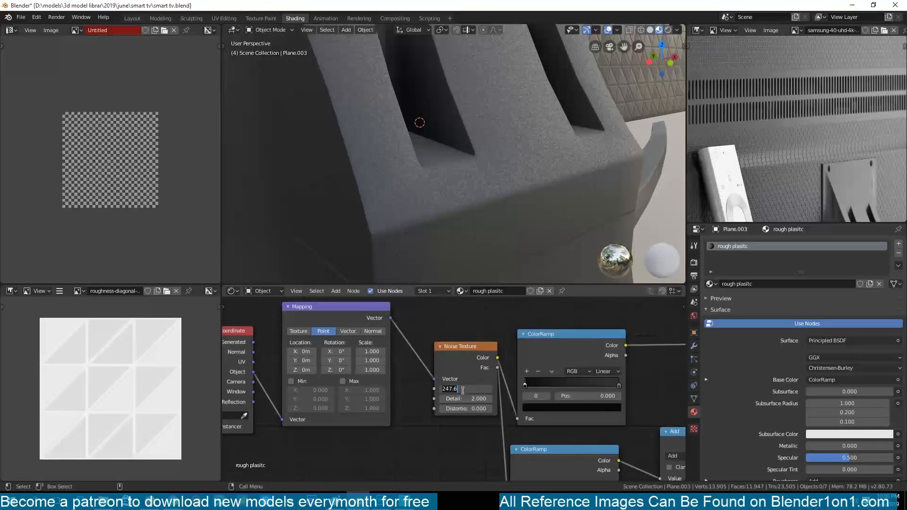
scroll(439, 262, "down", 8)
middle_click_drag(439, 263, 581, 255)
scroll(716, 193, "down", 5)
scroll(716, 193, "up", 1)
middle_click_drag(460, 236, 646, 226)
key("ctrl+s")
Step: Examine the TV's back and stand against the full reference photo to compare where each material goes
left_click(751, 80)
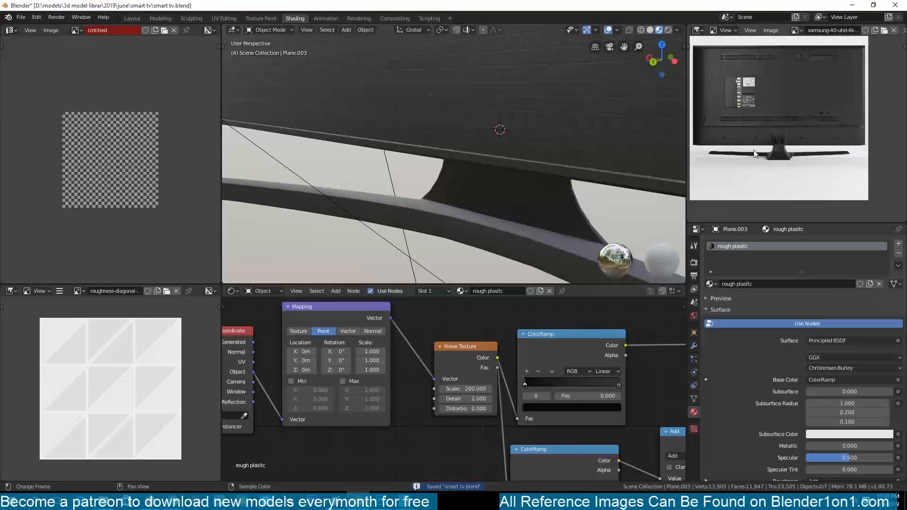
left_click(795, 29)
key("ctrl+s")
middle_click_drag(628, 153, 420, 209)
key("Tab")
key("Tab")
left_click(497, 208)
key("Tab")
scroll(483, 193, "up", 2)
key("Tab")
scroll(415, 215, "down", 3)
key("ctrl+s")
scroll(472, 210, "down", 1)
scroll(722, 156, "up", 3)
middle_click_drag(722, 157, 778, 187)
Step: Assign the rough plasitc material in a second slot to the TV body's upper vent strip and save the file
middle_click_drag(351, 114, 415, 178)
scroll(435, 112, "down", 2)
key("Tab")
scroll(415, 178, "up", 4)
left_click(348, 177)
key("l")
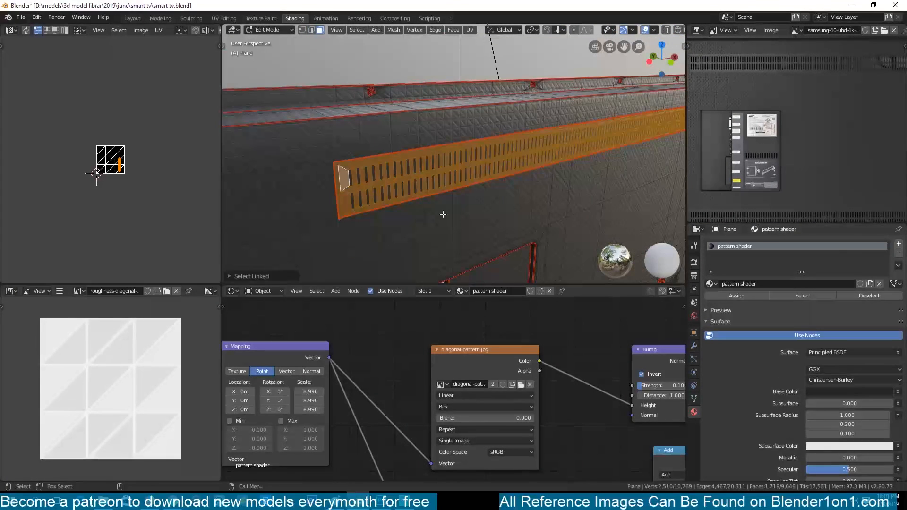
left_click(898, 244)
left_click(727, 335)
key("ctrl+s")
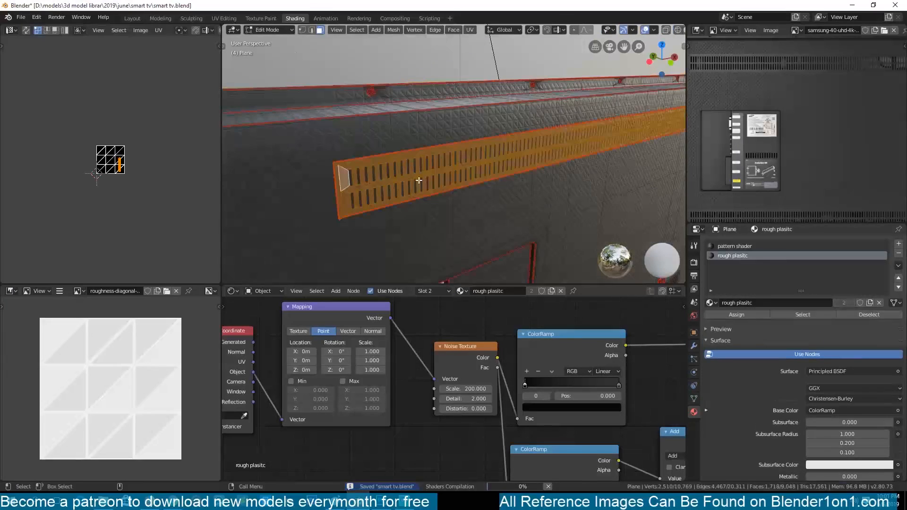
key("Tab")
key("ctrl+s")
Step: Set the rough plasitc Noise Texture's scale to 500 and the Add node's value to 0.130
middle_click_drag(607, 237, 469, 192)
scroll(484, 196, "up", 5)
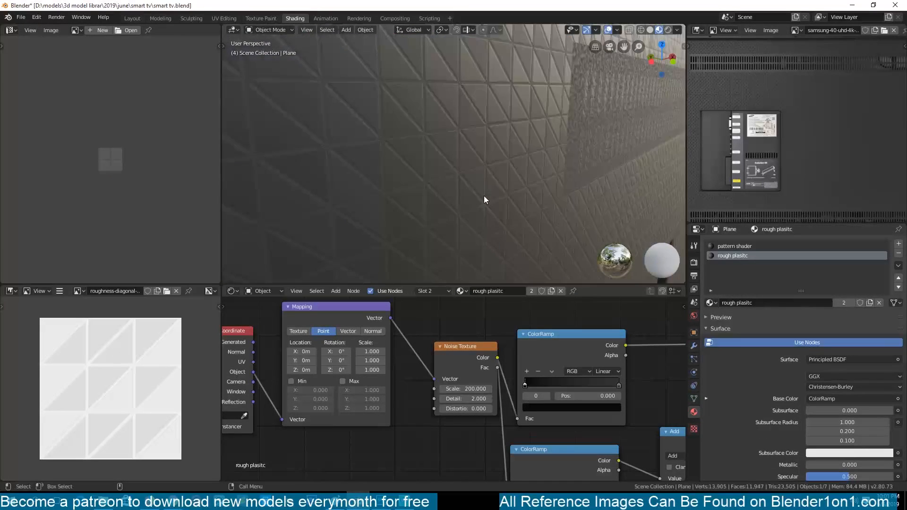
key("ctrl+s")
middle_click_drag(556, 464, 425, 400, "shift")
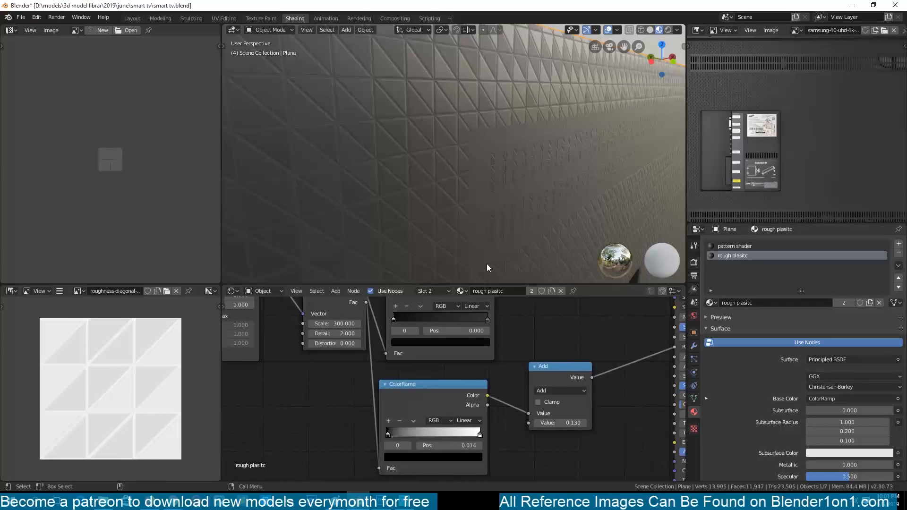
middle_click_drag(478, 253, 492, 56)
middle_click_drag(441, 339, 482, 362)
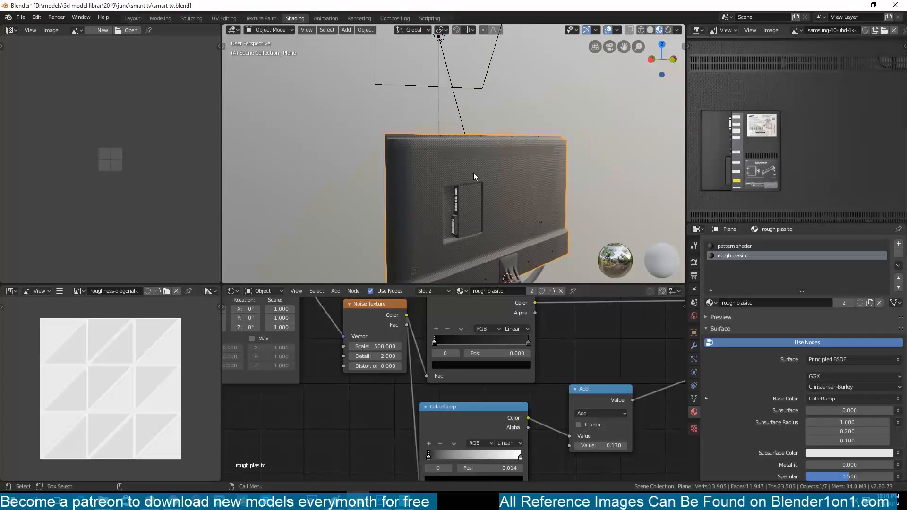
Step: Apply the stand's object transform, set the Noise Texture's scale to 1000, and save the file
right_click(473, 172)
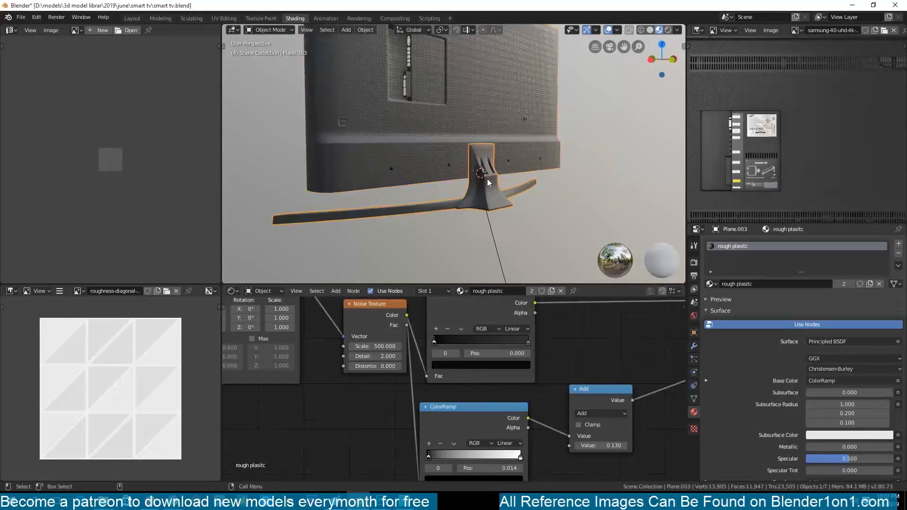
middle_click_drag(487, 178, 461, 135, "ctrl")
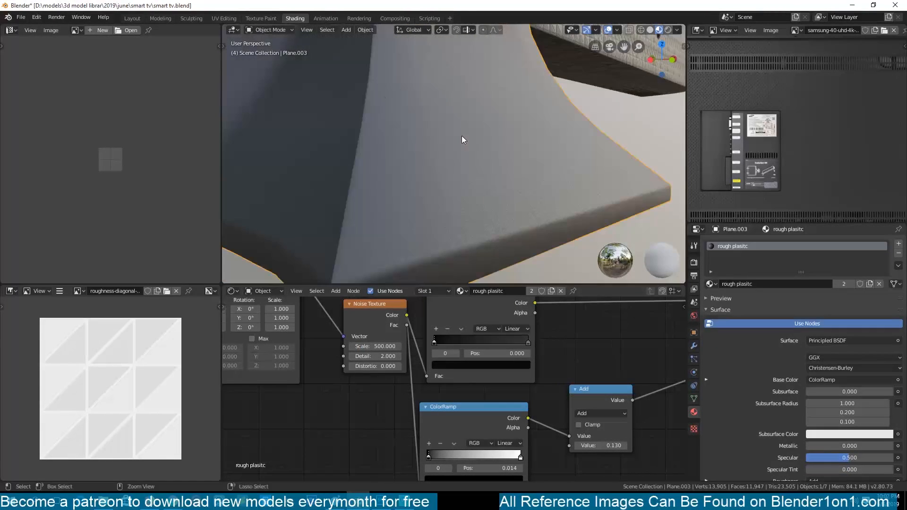
type("0")
key("Return")
scroll(399, 165, "down", 8)
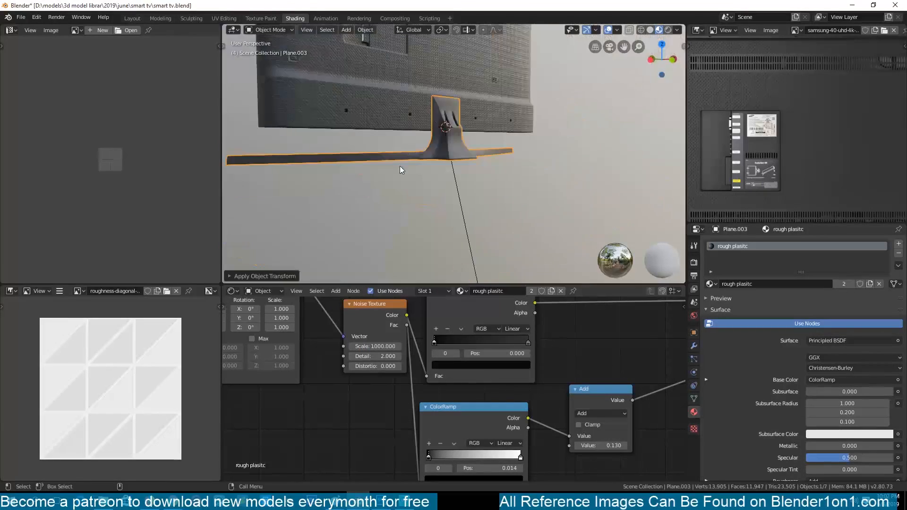
left_click(400, 166)
scroll(416, 172, "up", 8)
middle_click_drag(416, 171, 505, 102)
key("ctrl+s")
Step: Select the linked faces of the recessed port panel on the TV body and grow the selection
left_click(457, 144)
key("Tab")
scroll(705, 147, "up", 3)
left_click(518, 161)
key("l")
key("ctrl+KP_Add")
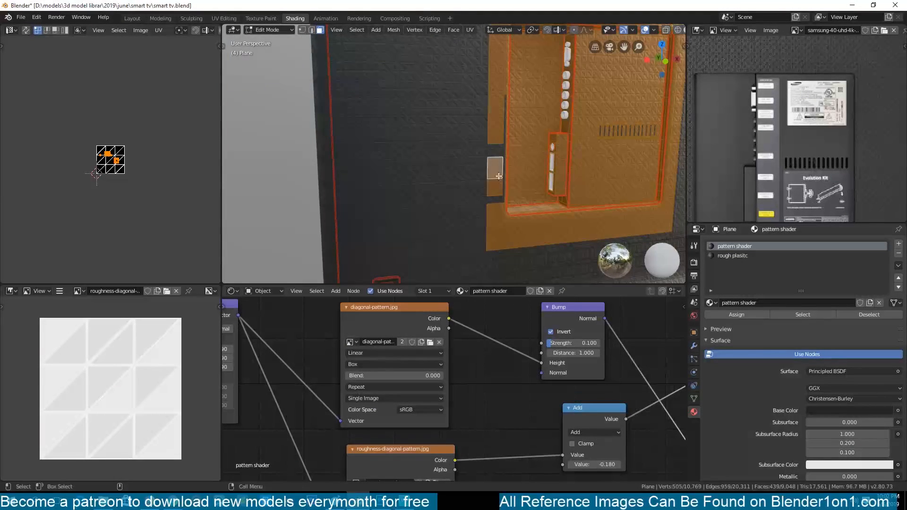
Step: Refine the selection down to only the recessed port panel's faces and save the file
middle_click_drag(498, 175, 489, 178)
left_click(338, 199, "shift")
scroll(338, 200, "up", 4)
key("ctrl+KP_Subtract")
key("ctrl+z")
left_click(256, 232, "alt+shift")
scroll(259, 232, "down", 6)
key("ctrl+KP_Subtract")
middle_click_drag(273, 214, 376, 132)
key("ctrl+s")
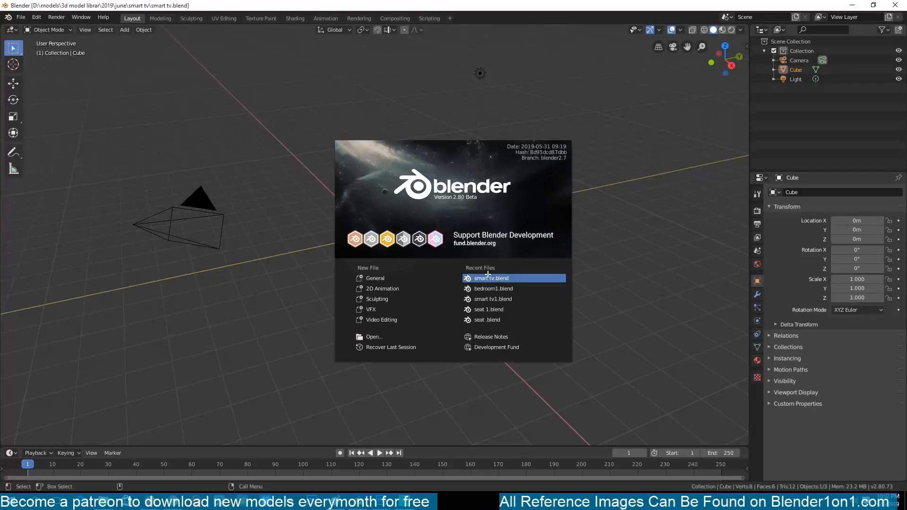
Step: Reopen smart tv.blend and save it as smart tv1.blend
left_click(487, 275)
key("Tab")
key("ctrl+shift+s")
double_click(279, 83)
Step: Try to assign the rough plasitc material to the recessed port panel's faces
key("Tab")
left_click(736, 256)
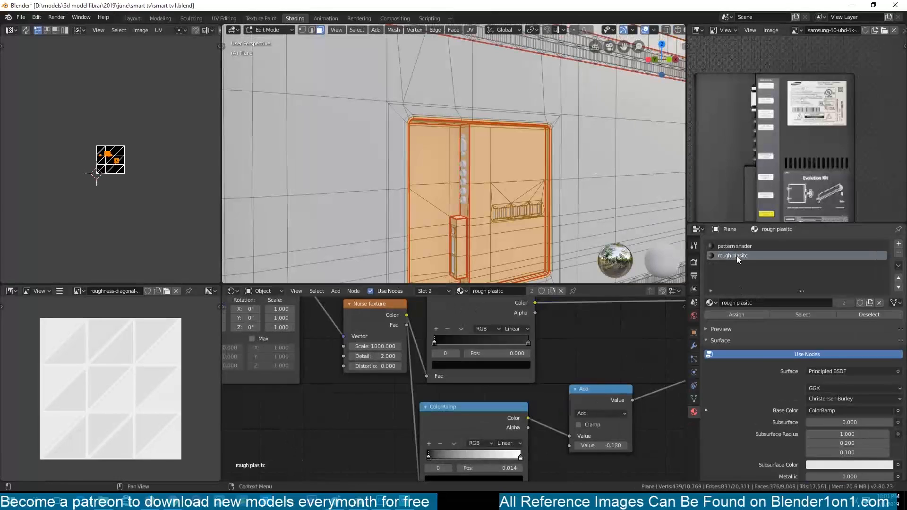
left_click(744, 314)
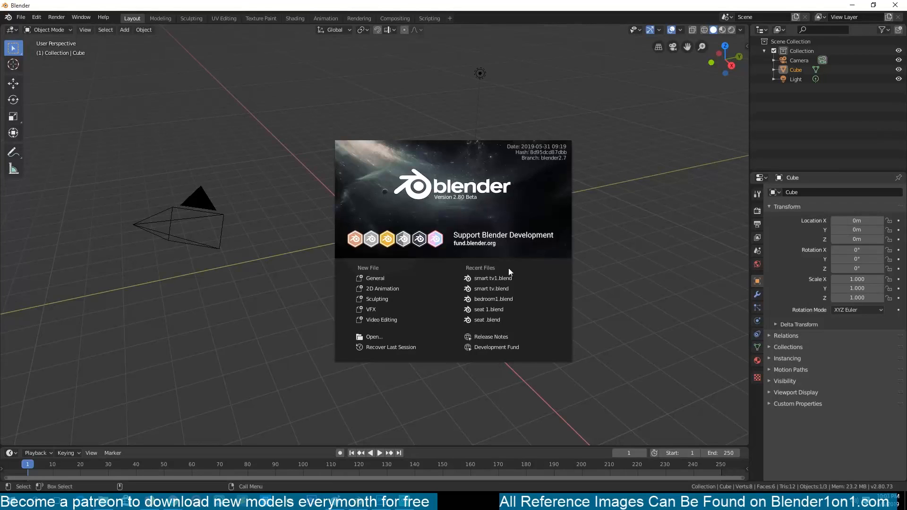
Step: Reopen smart tv1.blend, save it in solid shading, and check the TV body in material preview
left_click(492, 278)
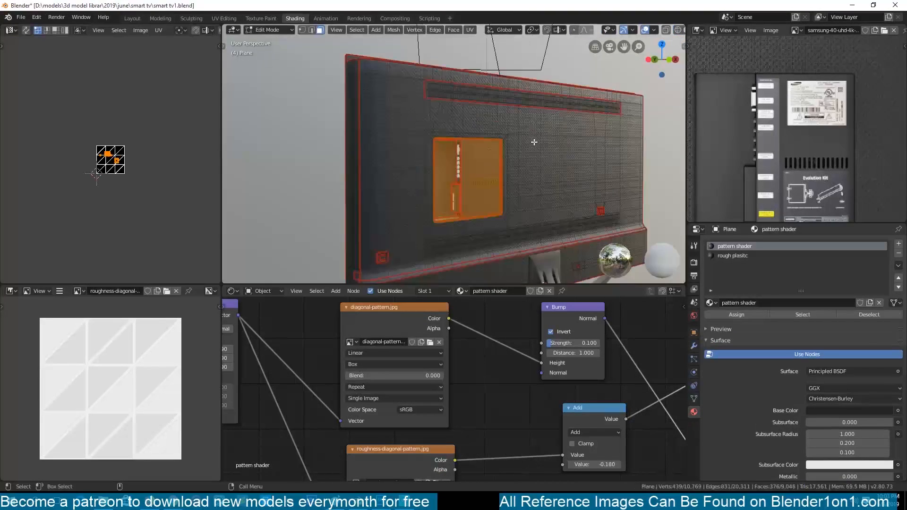
key("Tab")
left_click(651, 29)
key("Tab")
key("Tab")
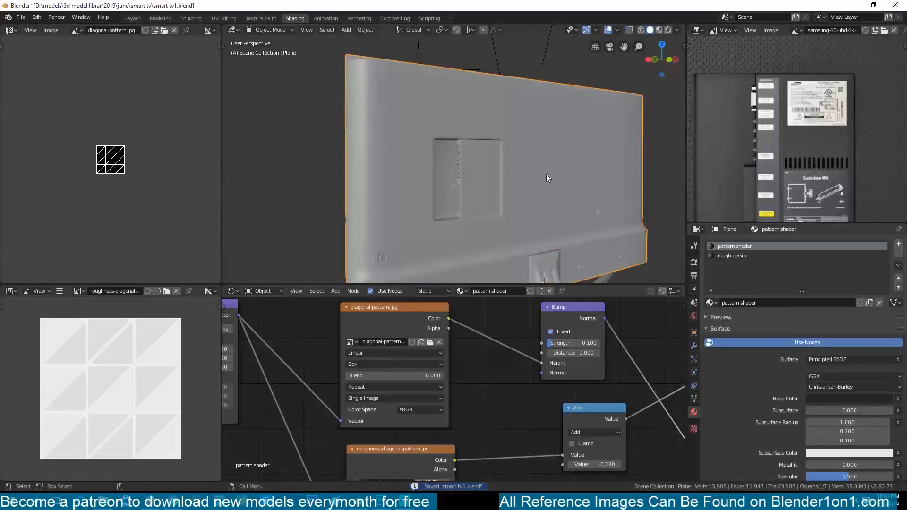
left_click(659, 29)
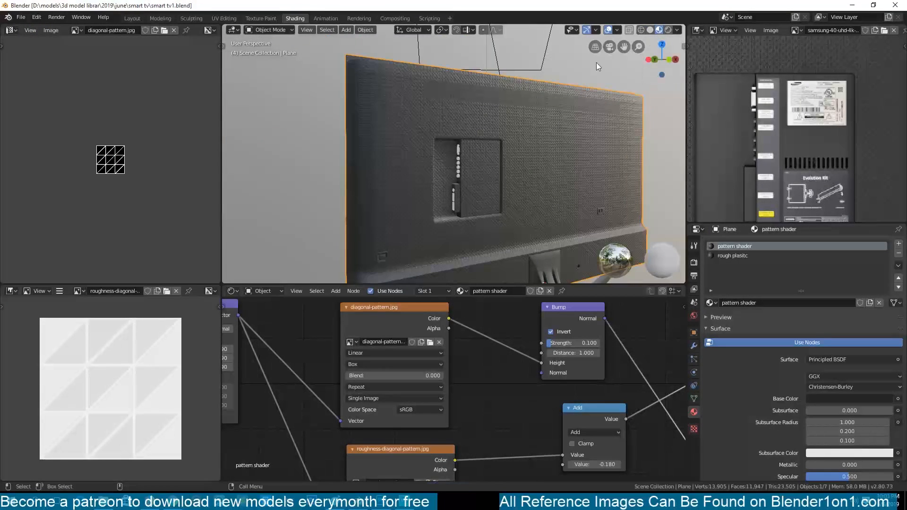
scroll(585, 115, "up", 5)
scroll(584, 115, "down", 5)
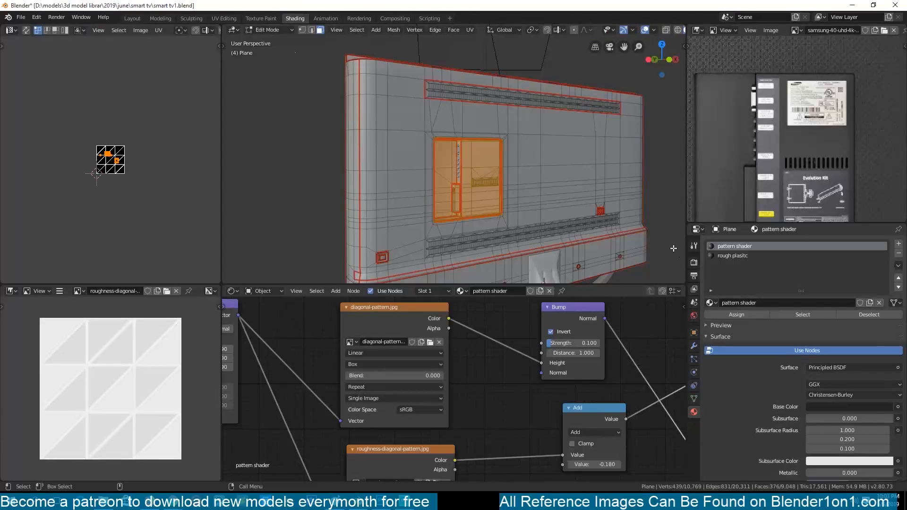
Step: Try to assign rough plasitc to the port recess while the viewport is in solid shading
left_click(732, 256)
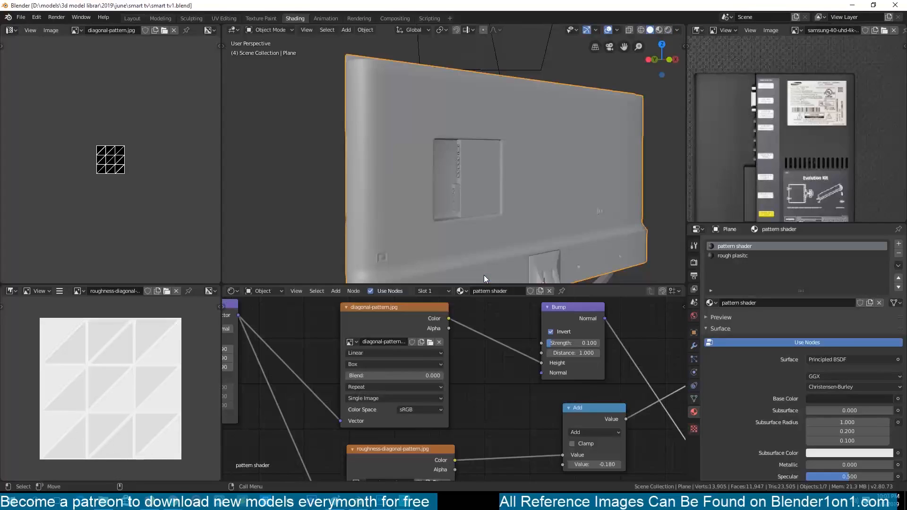
scroll(484, 275, "up", 2)
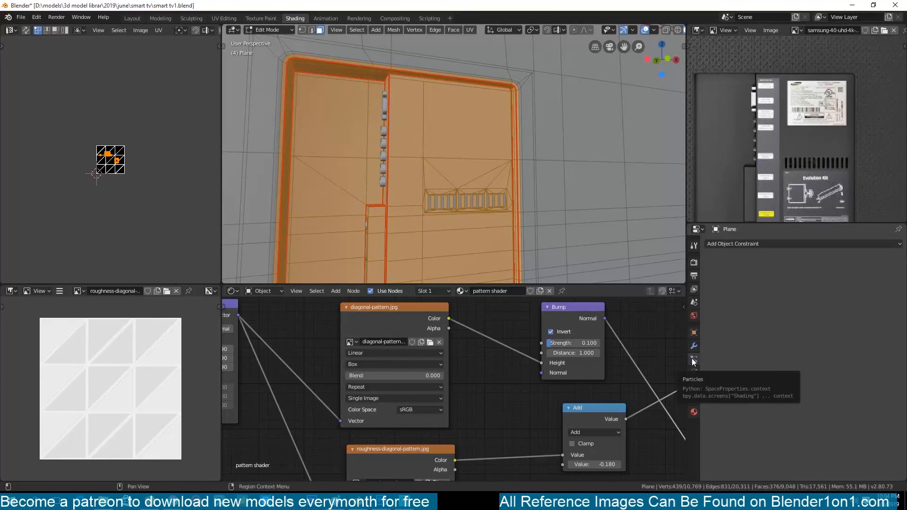
left_click(693, 412)
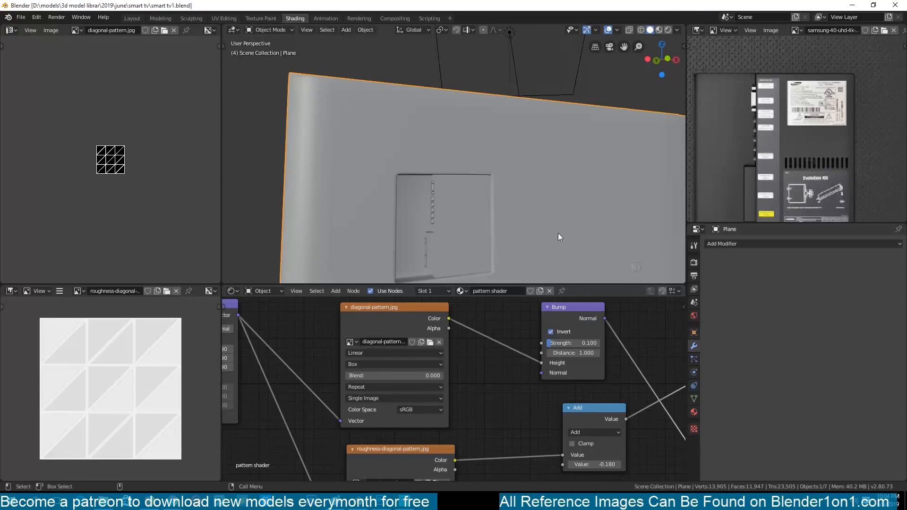
Step: Assign the rough plasitc slot to the selected port recess faces on the TV body and save the file
left_click(693, 412)
left_click(730, 257)
key("Tab")
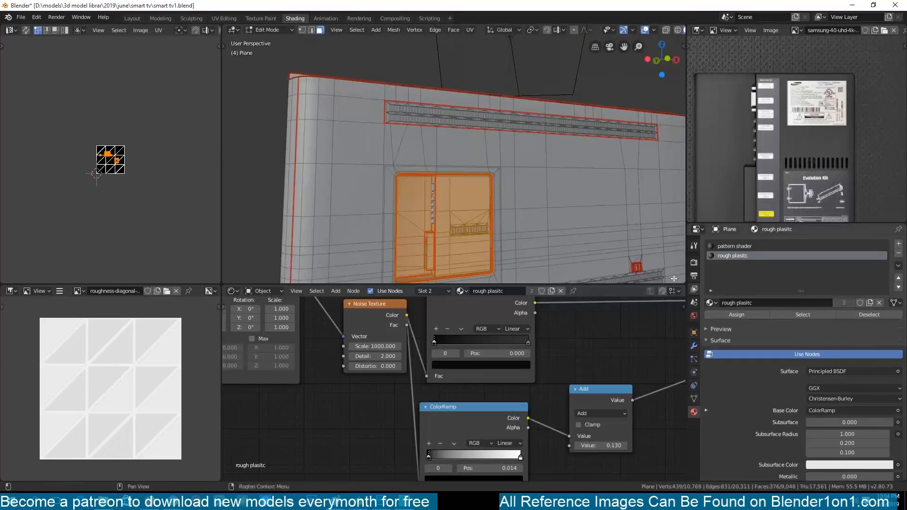
key("Tab")
key("ctrl+s")
Step: Preview the materials on the TV back and lower the rough plasitc Add node's value to 0.010
left_click(659, 29)
mouse_move(532, 159)
middle_mouse_down()
mouse_move(525, 171)
mouse_move(574, 186)
mouse_move(531, 160)
middle_mouse_up()
left_click_drag(613, 445, 588, 446)
middle_click_drag(529, 245, 519, 229)
scroll(705, 159, "down", 5)
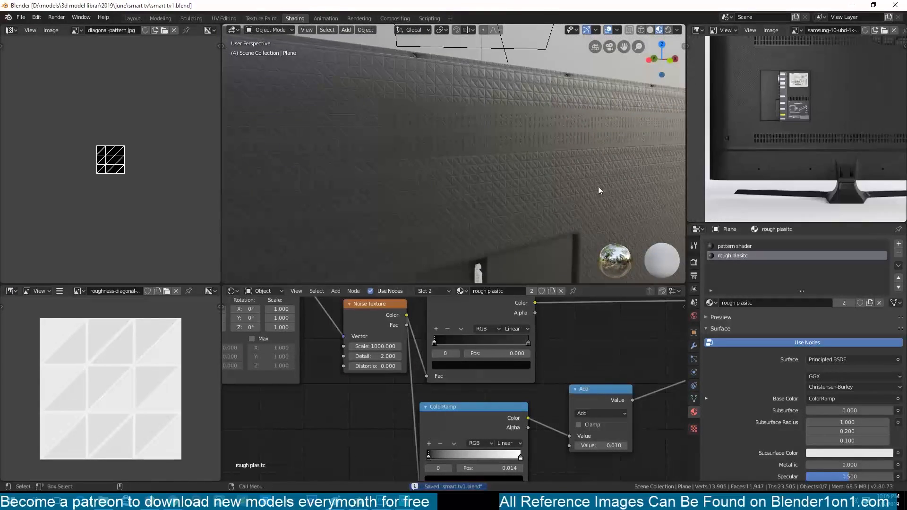
Step: Mark the edge loops framing the lower vent strip on the TV back as seams and save the file
middle_click_drag(598, 186, 560, 139, "shift")
scroll(560, 139, "up", 3)
key("Tab")
key("2")
left_click(358, 140, "alt")
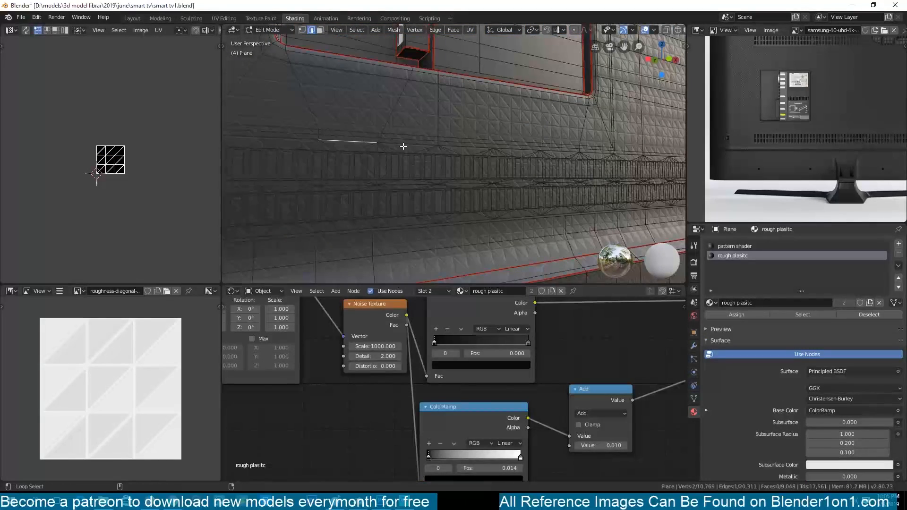
left_click(404, 146, "alt+shift")
middle_click_drag(404, 146, 418, 133, "shift")
left_click(360, 206, "alt+shift")
middle_click_drag(360, 206, 474, 146)
middle_click_drag(581, 153, 468, 162, "shift")
left_click(468, 162, "alt+shift")
scroll(628, 165, "up", 4)
middle_click_drag(628, 164, 554, 192, "shift")
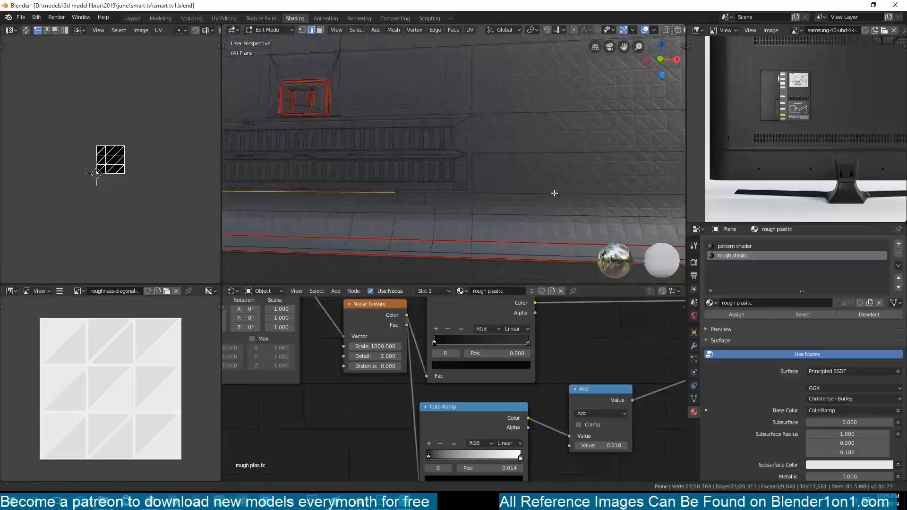
left_click(336, 117, "alt+shift")
middle_click_drag(337, 117, 399, 140, "shift")
scroll(399, 139, "up", 5)
left_click(372, 108, "alt+shift")
middle_click_drag(373, 109, 523, 138, "shift")
scroll(451, 134, "down", 5)
left_click(446, 145, "alt+shift")
key("ctrl+e")
left_click(437, 289)
key("ctrl+s")
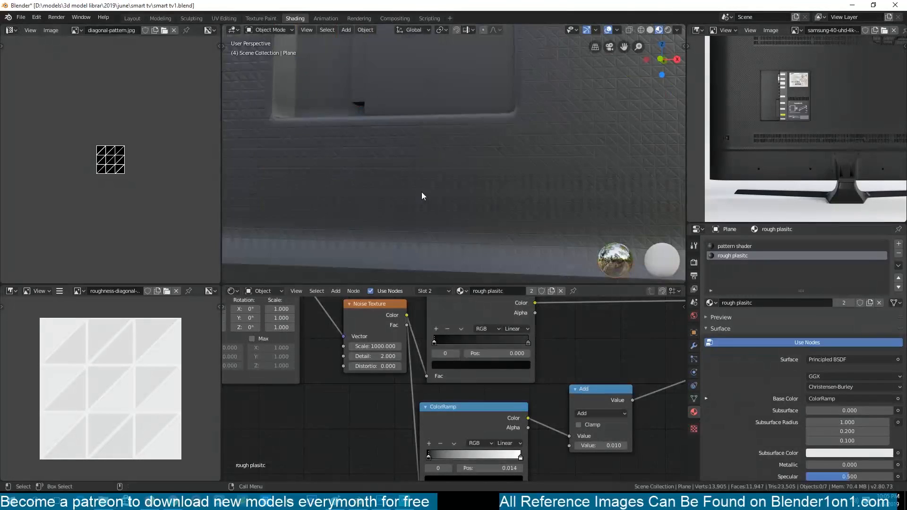
Step: Select the seam-bounded faces of the lower vent strip, assign them the rough plasitc slot, and save the file
key("3")
left_click(416, 170)
key("l")
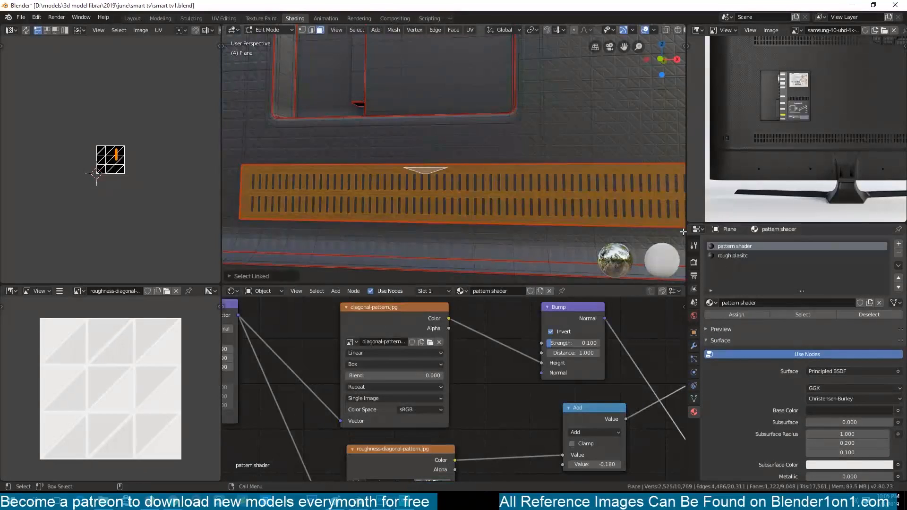
key("Tab")
left_click(738, 257)
key("Tab")
left_click(741, 314)
key("Tab")
key("alt+a")
key("ctrl+s")
Step: Select all faces of the small square recess with the raised button on the TV back and clear their seams
middle_click_drag(441, 186, 392, 152)
scroll(735, 165, "up", 6)
middle_click_drag(284, 188, 407, 204, "shift")
key("Tab")
left_click(377, 167)
scroll(392, 168, "up", 4)
key("KP_Decimal")
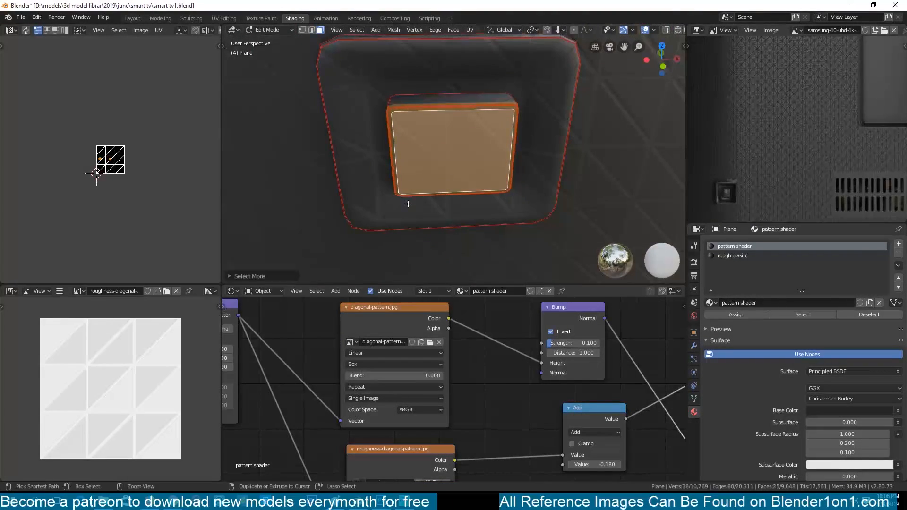
key("ctrl+l")
key("ctrl+e")
left_click(395, 213)
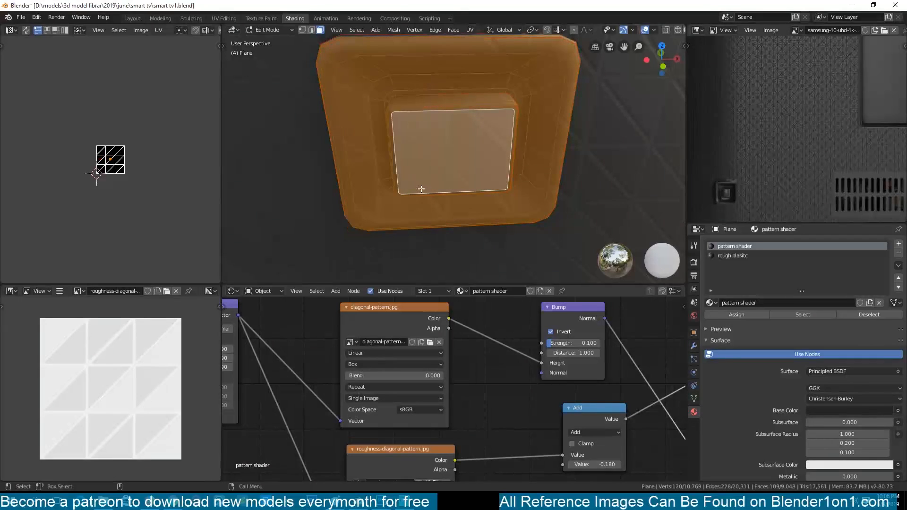
Step: Assign rough plasitc to the selected button recess faces and save the file
left_click(722, 255)
left_click(736, 314)
key("ctrl+s")
key("Tab")
middle_click_drag(513, 159, 575, 166)
scroll(575, 166, "down", 4)
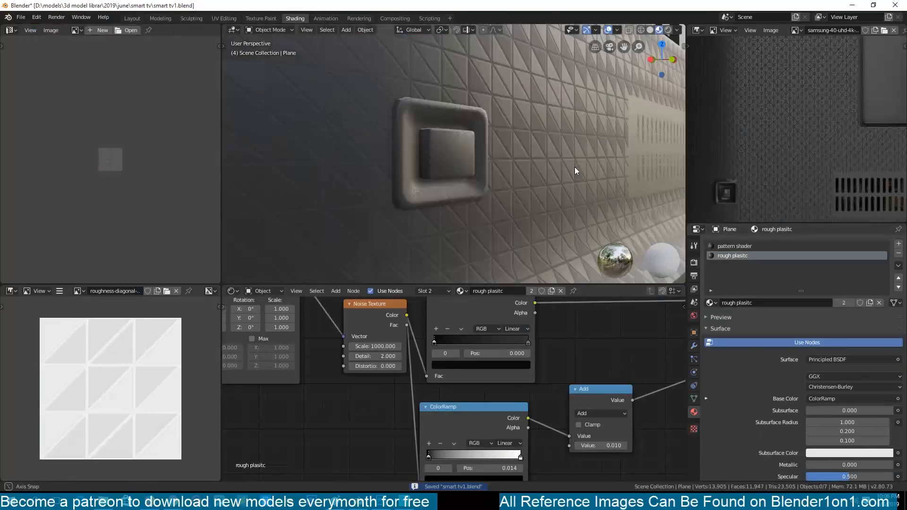
key("ctrl+s")
Step: Select the faces of the small two-slot socket above the lower vent strip, assign them rough plasitc, and save the file
scroll(574, 171, "down", 10)
middle_click_drag(438, 193, 499, 168)
scroll(409, 205, "up", 4)
scroll(447, 242, "up", 3)
scroll(467, 236, "down", 7)
key("Tab")
scroll(499, 168, "up", 3)
left_click(490, 192)
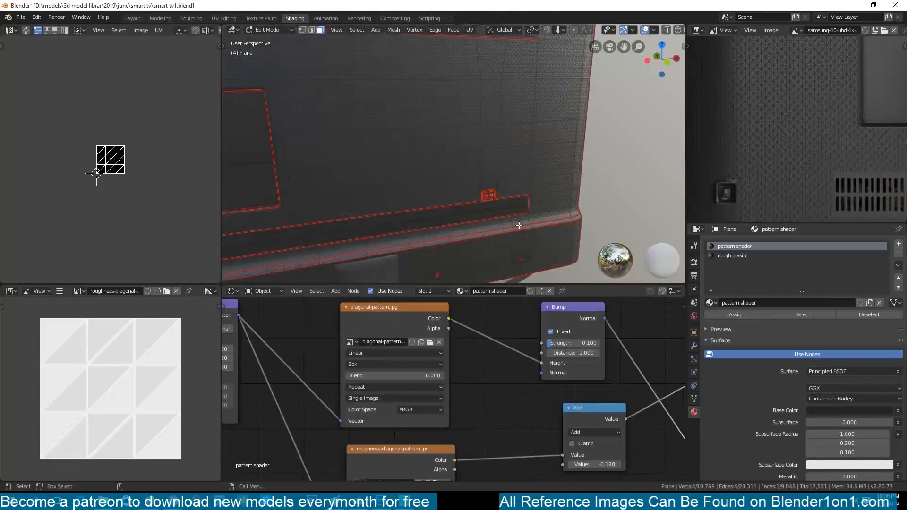
key("KP_Decimal")
left_click(367, 153)
middle_click_drag(405, 183, 411, 154)
key("ctrl+KP_Add")
key("ctrl+KP_Add")
key("ctrl+KP_Add")
key("ctrl+KP_Add")
key("Tab")
key("ctrl+s")
key("Tab")
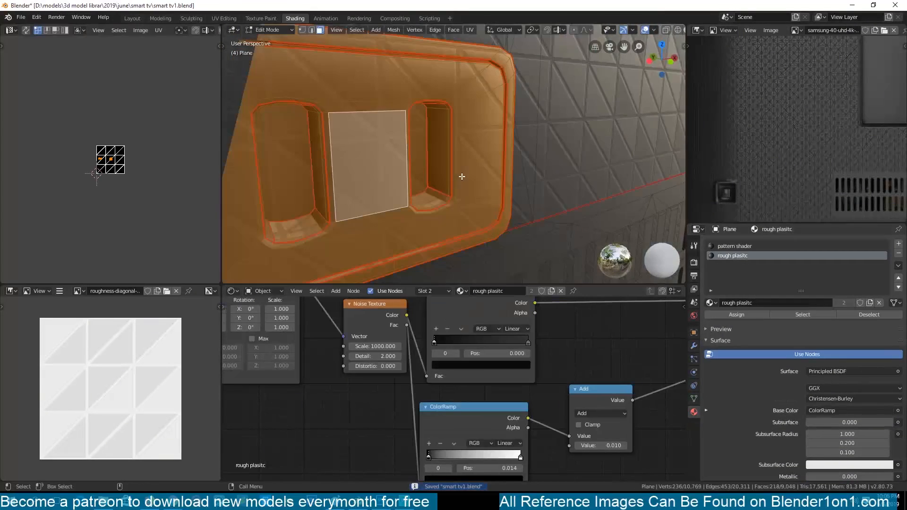
key("Tab")
key("ctrl+s")
scroll(473, 201, "down", 16)
scroll(782, 179, "down", 3)
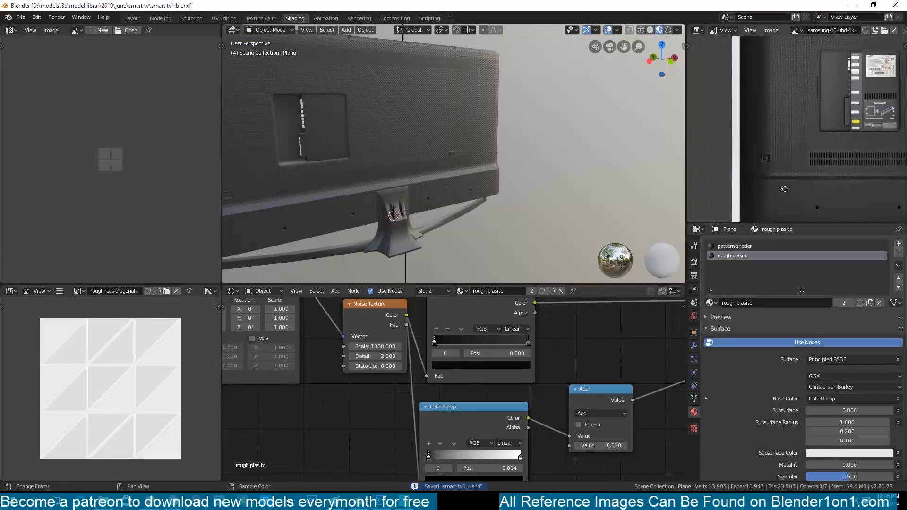
Step: Select the large flat faces on the front of the TV body, clear their seams, and save the file
middle_click_drag(784, 188, 743, 291)
scroll(507, 57, "down", 3)
middle_click_drag(507, 57, 616, 154)
scroll(457, 123, "up", 6)
key("Tab")
middle_click_drag(461, 184, 612, 201)
left_click(431, 194)
key("ctrl+KP_Add")
key("ctrl+e")
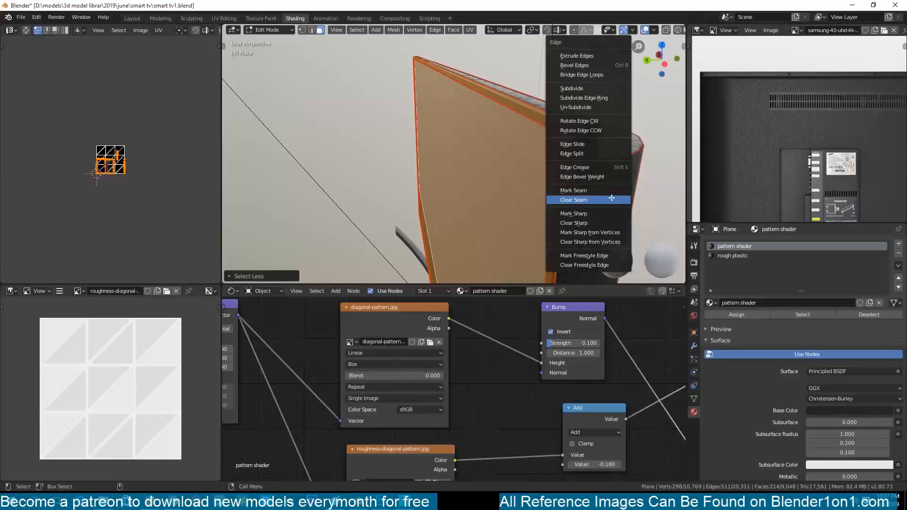
left_click(611, 198)
key("ctrl+s")
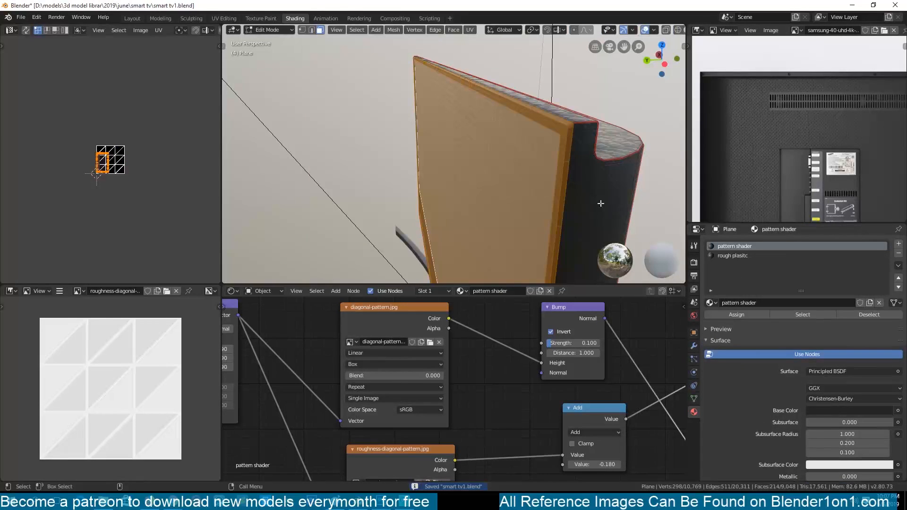
Step: Assign the rough plasitc slot to the selected front faces of the TV body
key("Tab")
left_click(739, 256)
key("Tab")
left_click(732, 312)
key("Tab")
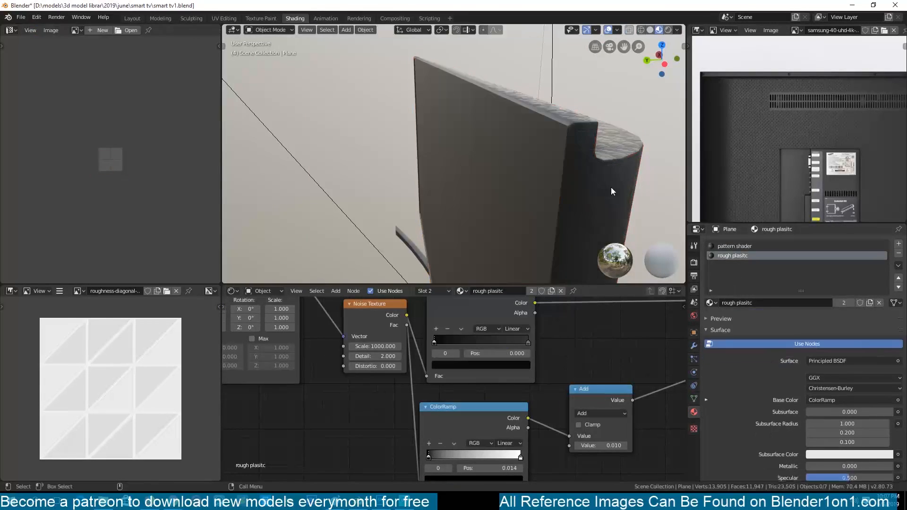
Step: Mark the edge loop along the rim of the TV's front panel as a seam and save the file
scroll(610, 187, "up", 1)
key("Tab")
key("ctrl+s")
left_click(597, 167, "alt")
key("ctrl+e")
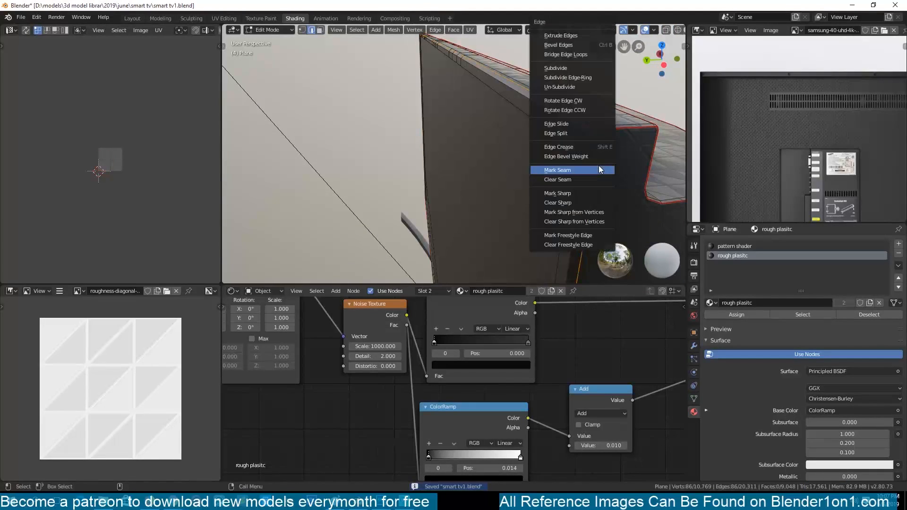
key("Tab")
key("ctrl+s")
Step: Set the rough plasitc Add node's value to -0.150, check the TV's surface, and save the file
middle_click_drag(513, 171, 443, 156)
scroll(444, 156, "up", 2)
middle_click_drag(632, 437, 640, 384)
left_click_drag(614, 394, 607, 393)
middle_click_drag(453, 194, 510, 101)
key("ctrl+s")
scroll(455, 216, "down", 2)
scroll(490, 181, "up", 5)
scroll(489, 180, "up", 4)
scroll(538, 186, "down", 4)
key("ctrl+s")
scroll(516, 160, "down", 5)
scroll(632, 130, "up", 4)
Step: Select the vertices along the stand's curved leg except its tip, adjust their position with the Move tool, and save the file
left_click(600, 157)
key("Tab")
left_click(347, 125, "alt")
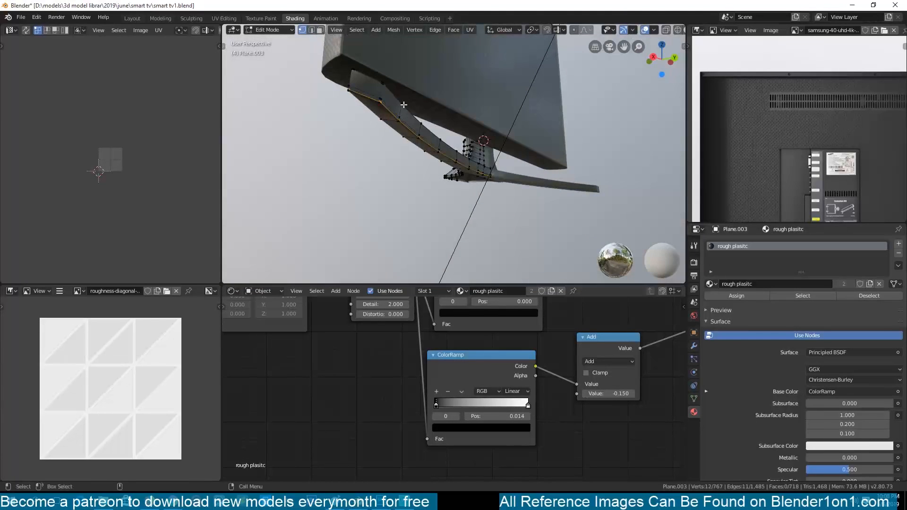
key("KP_7")
key("shift+z")
key("alt+a")
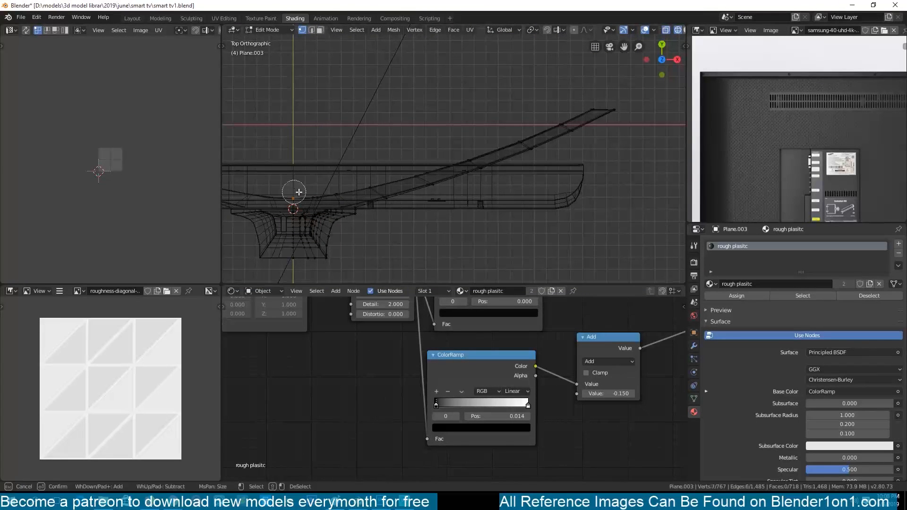
left_click_drag(556, 116, 582, 114)
key("Escape")
mouse_move(582, 113)
middle_mouse_down()
mouse_move(251, 89)
mouse_move(508, 113)
middle_mouse_up()
key("shift+z")
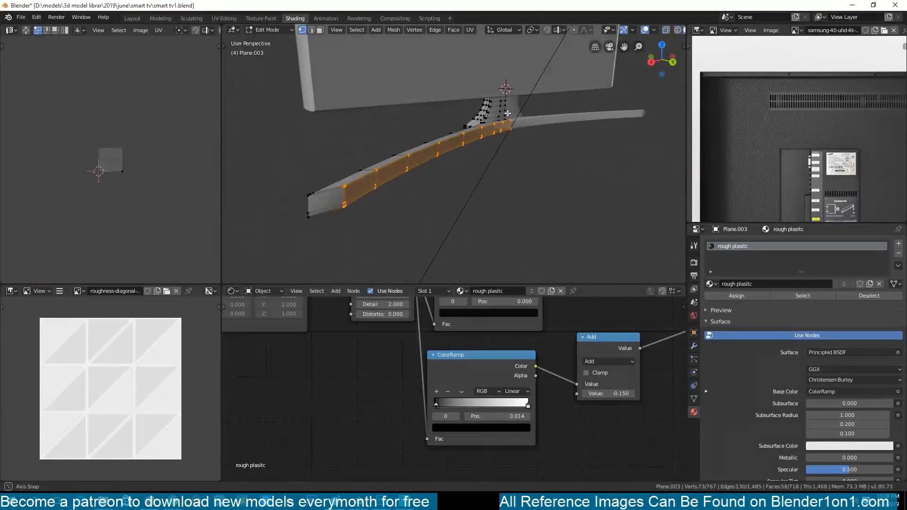
left_click(239, 252)
middle_click_drag(448, 99, 461, 112)
left_click_drag(457, 112, 438, 81)
left_click(234, 83)
scroll(468, 151, "up", 2)
left_click_drag(478, 151, 486, 148)
scroll(488, 154, "down", 3)
key("Tab")
key("ctrl+s")
Step: Bevel the lengthwise edge loop on the stand's curved leg with one segment, about 1 mm wide
key("Tab")
middle_click_drag(490, 161, 465, 172)
scroll(465, 172, "up", 3)
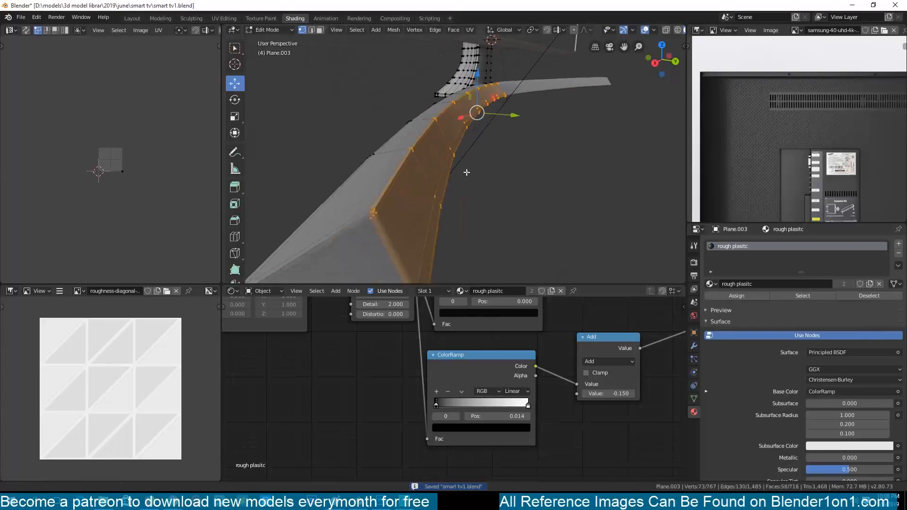
key("2")
left_click(432, 217, "alt")
key("ctrl+b")
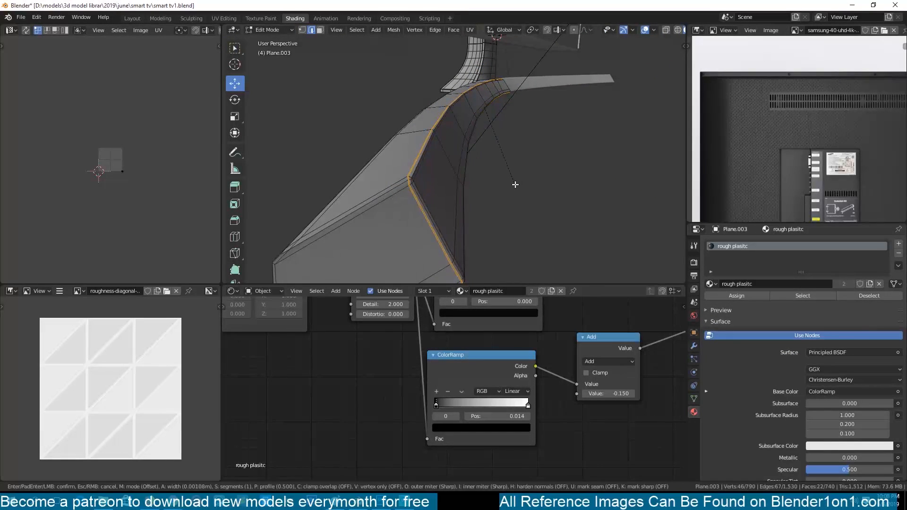
left_click(515, 184)
Step: Extrude the narrow beveled face loop on the stand leg along its normals
middle_click_drag(514, 184, 504, 187)
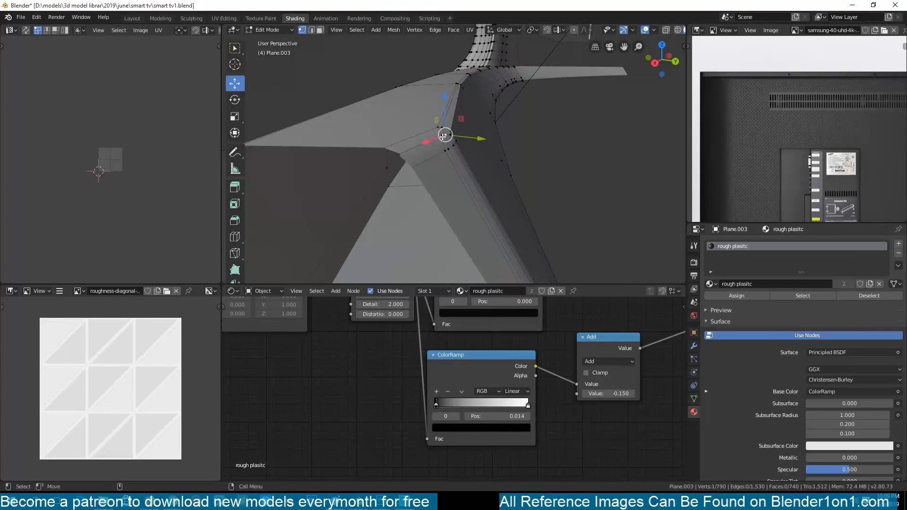
middle_click_drag(438, 138, 456, 153)
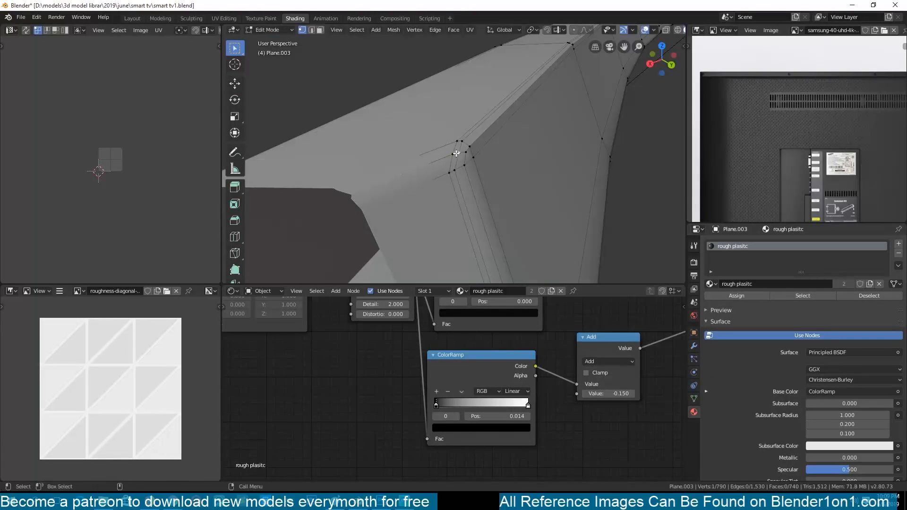
left_click(450, 162, "alt")
key("alt+e")
left_click(487, 148)
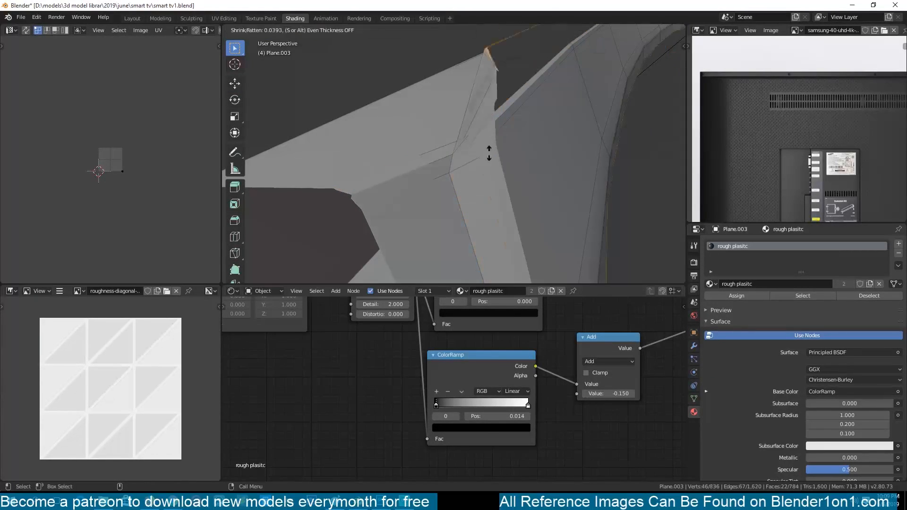
left_click(486, 147)
Step: Slide the supporting edge loop on the stand leg close to the extruded strip
key("g")
key("g")
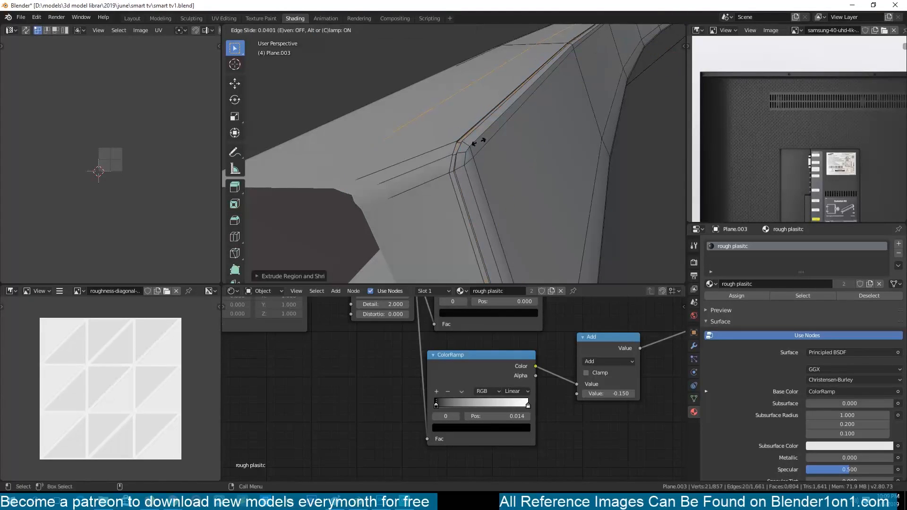
left_click_drag(463, 142, 457, 144)
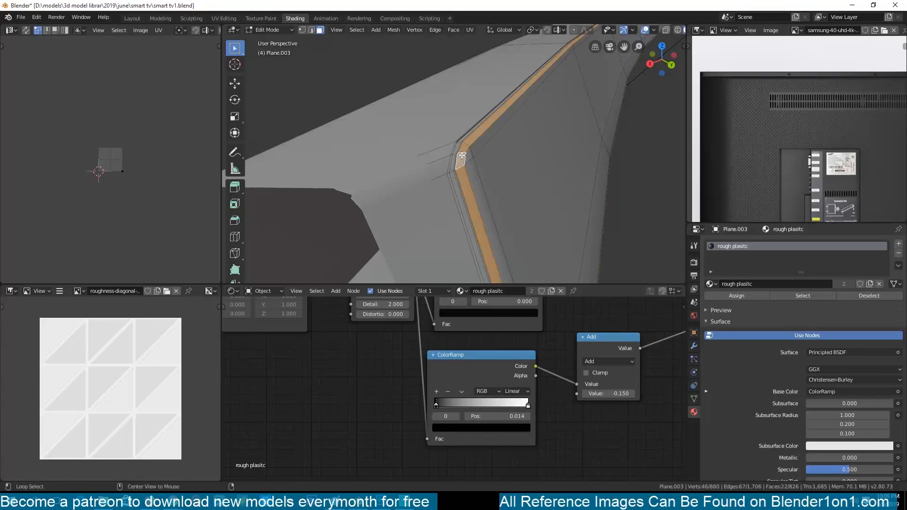
Step: Grow the strip face selection on the stand leg, save, and assign it a newly added second slot using rough plasitc
key("ctrl+KP_Add")
key("ctrl+KP_Add")
scroll(465, 170, "down", 10)
middle_click_drag(506, 191, 531, 195)
key("Tab")
key("ctrl+s")
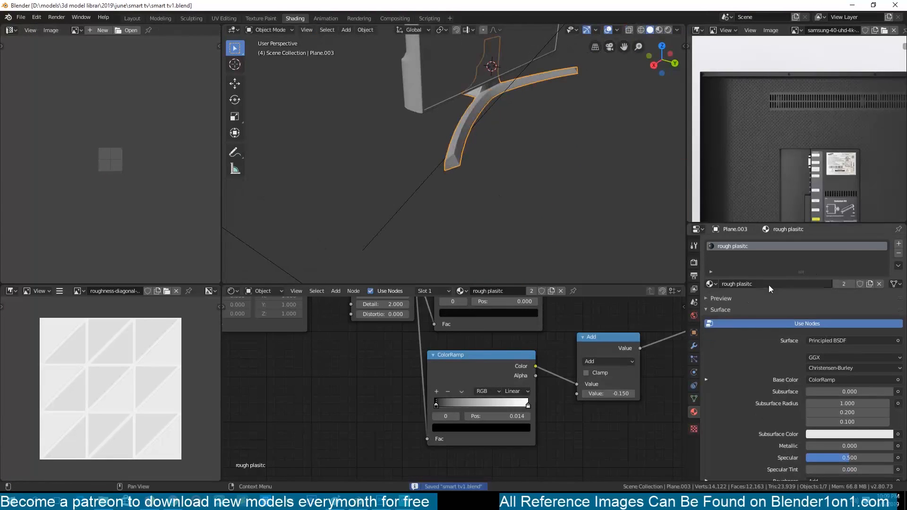
left_click(898, 244)
left_click(713, 302)
left_click(729, 327)
key("Tab")
left_click(735, 313)
key("Tab")
Step: Make the second slot's rough plasitc material a separate copy named metal, with Metallic set to 1.000
left_click(843, 303)
left_click(764, 303)
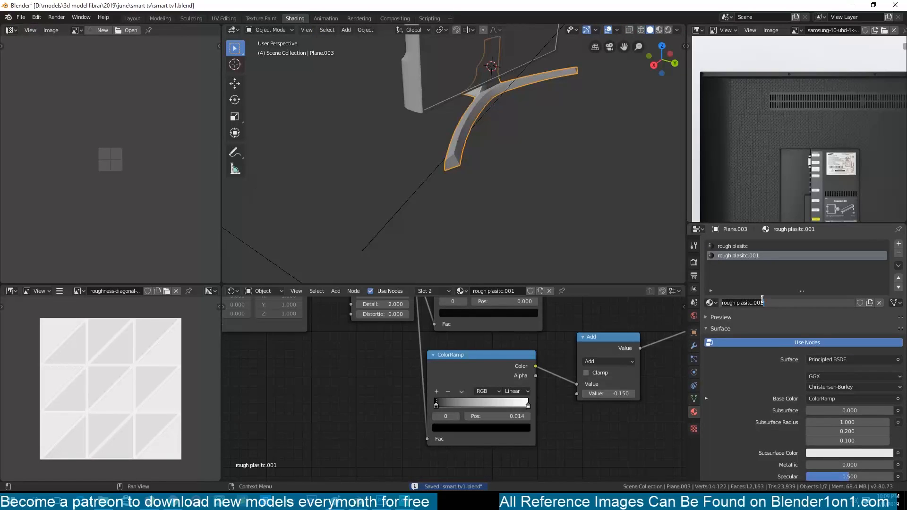
scroll(493, 221, "up", 2)
scroll(538, 359, "down", 5)
middle_click_drag(568, 365, 444, 441)
scroll(443, 441, "up", 4)
middle_click_drag(401, 409, 490, 364)
Step: Lighten both stops of the metal material's base color ramp to near white and save the file
left_click(444, 363)
left_click(430, 383)
left_click(358, 362)
left_click(416, 383)
left_click_drag(427, 288, 428, 267)
key("ctrl+s")
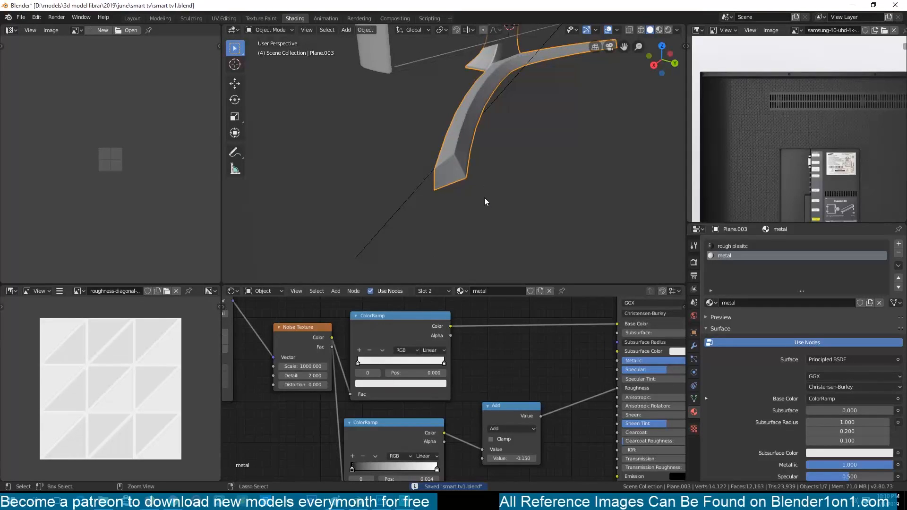
Step: Preview the model with material shading, examine the metal strip on the stand and the TV's front, and save
scroll(486, 201, "up", 9)
mouse_move(486, 201)
middle_mouse_down()
mouse_move(458, 173)
mouse_move(451, 191)
middle_mouse_up()
left_click(660, 29)
middle_click_drag(602, 123, 562, 142)
middle_click_drag(531, 360, 522, 171)
middle_click_drag(492, 222, 421, 198)
scroll(523, 223, "down", 7)
left_click(461, 226)
scroll(461, 226, "down", 2)
key("ctrl+s")
scroll(420, 198, "up", 3)
Step: Add a third material slot to the TV body with a new material named screen
left_click(476, 189)
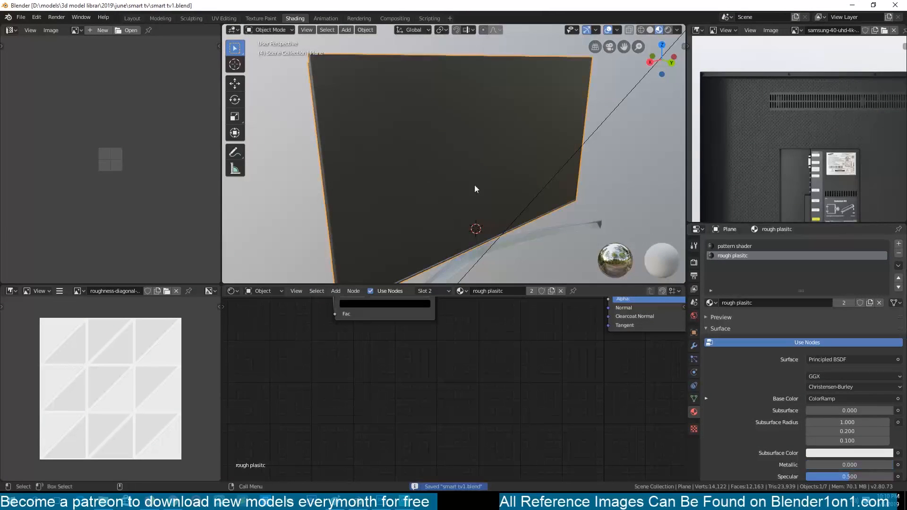
left_click(898, 244)
left_click(803, 302)
double_click(801, 302)
type("screen")
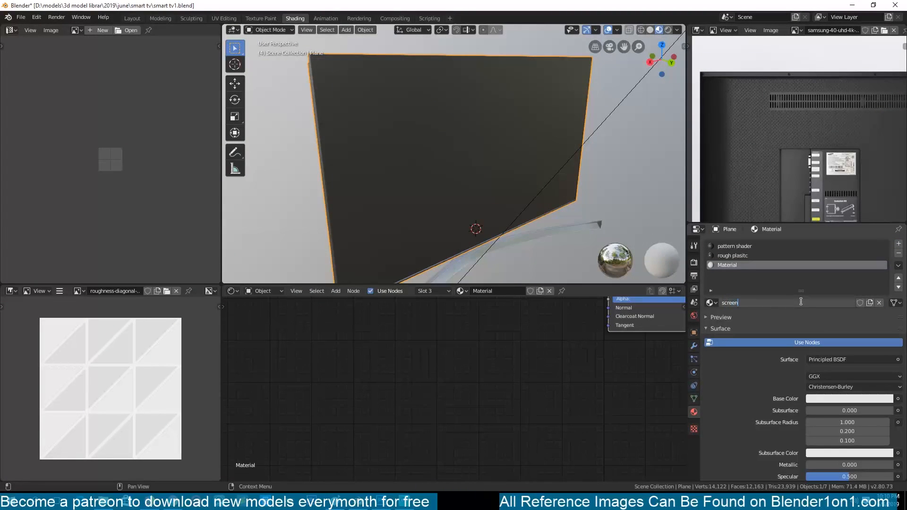
Step: Select the TV's front display face, grow the selection, assign the screen material to it, and save
key("Tab")
middle_click_drag(479, 188, 429, 159)
left_click(430, 159)
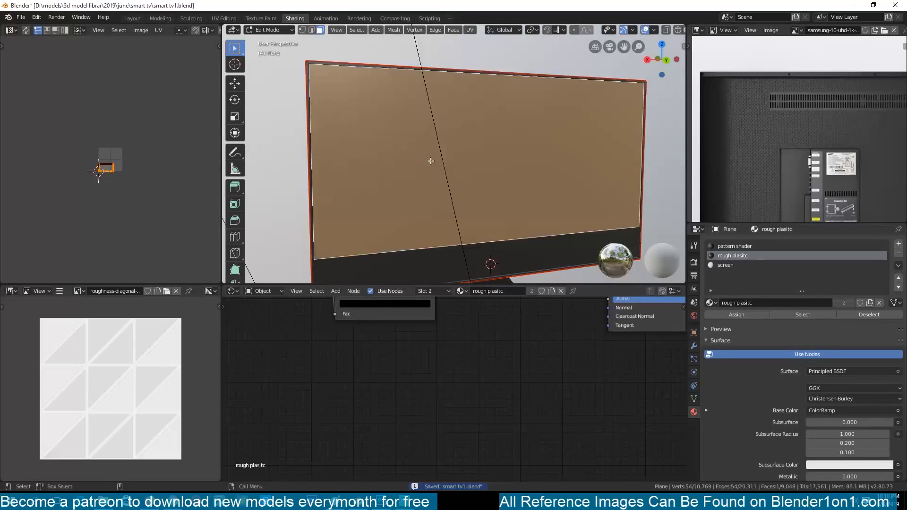
key("ctrl+KP_Add")
middle_click_drag(465, 253, 491, 216)
key("ctrl+s")
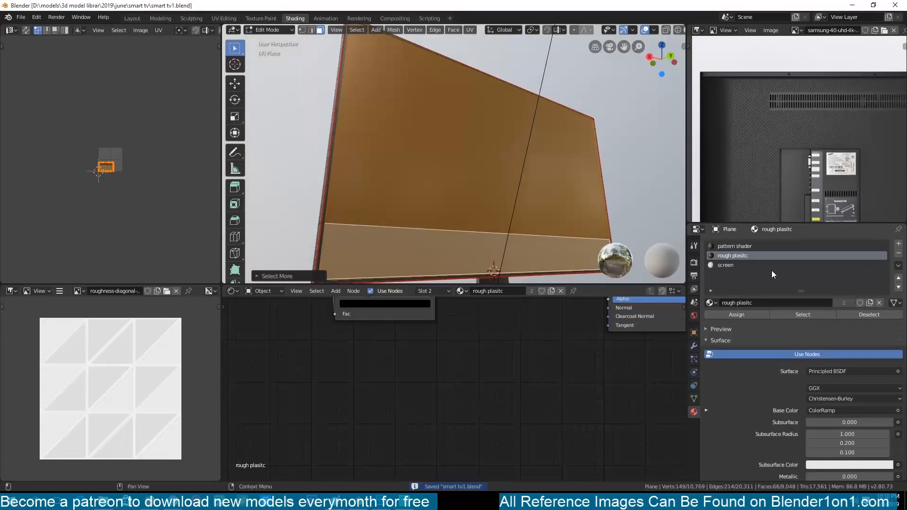
left_click(736, 265)
key("Tab")
key("Tab")
left_click(729, 316)
key("Tab")
middle_click_drag(515, 202, 474, 218)
key("ctrl+s")
Step: Set the screen material's roughness to 0.123 and its base color to near black, and save
middle_click_drag(520, 338, 396, 480)
middle_click_drag(520, 354, 512, 392)
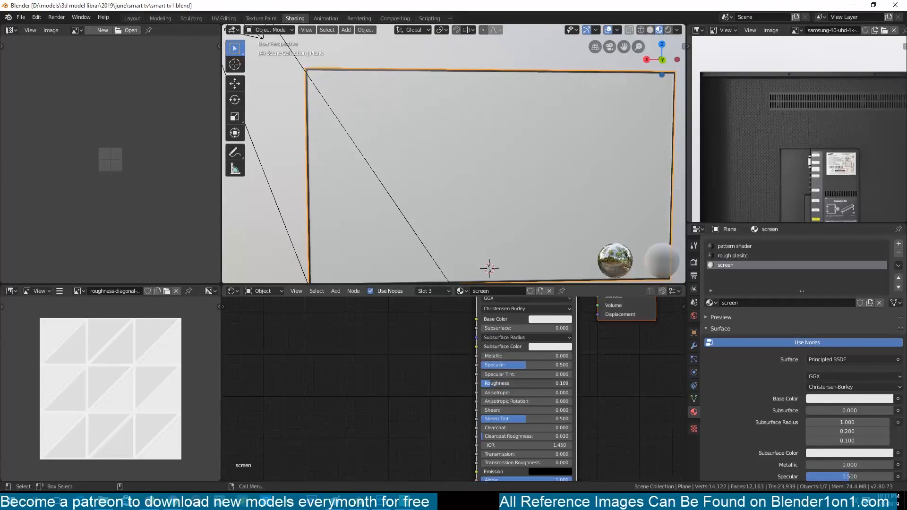
left_click_drag(491, 383, 492, 383)
middle_click_drag(527, 330, 525, 353)
left_click(548, 342)
left_click_drag(599, 229, 599, 279)
middle_click_drag(508, 156, 349, 175)
key("alt+a")
key("ctrl+s")
key("ctrl+s")
Step: Add an Image Texture node to the screen material and load scratched-plastic-texture-9.jpg from the scratches folder
middle_click_drag(354, 370, 432, 344)
key("shift+a")
mouse_move(383, 382)
left_click(429, 303)
left_click(330, 354)
left_click(401, 390)
left_click(59, 182)
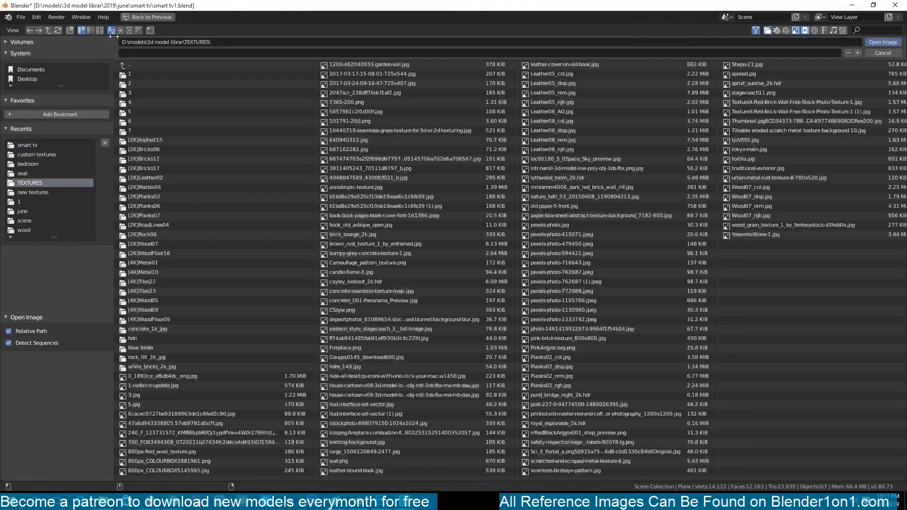
left_click(129, 69)
left_click(165, 140)
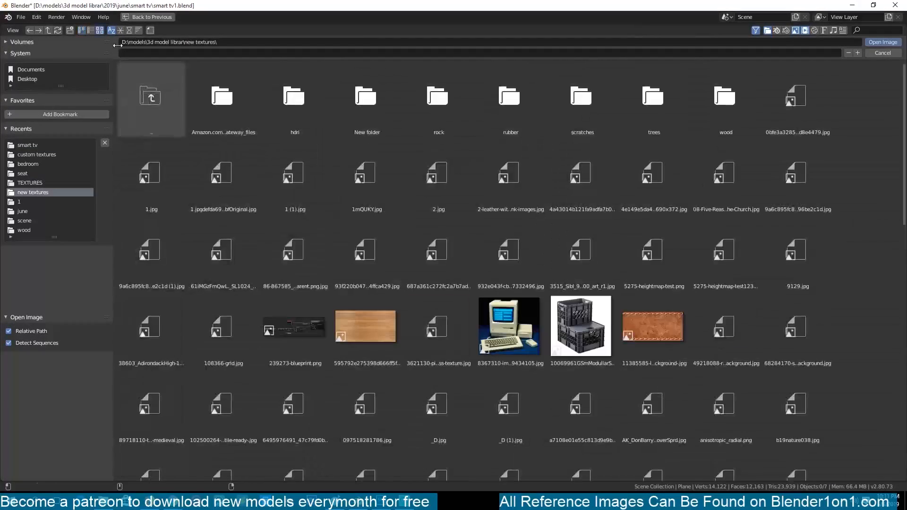
scroll(322, 280, "down", 10)
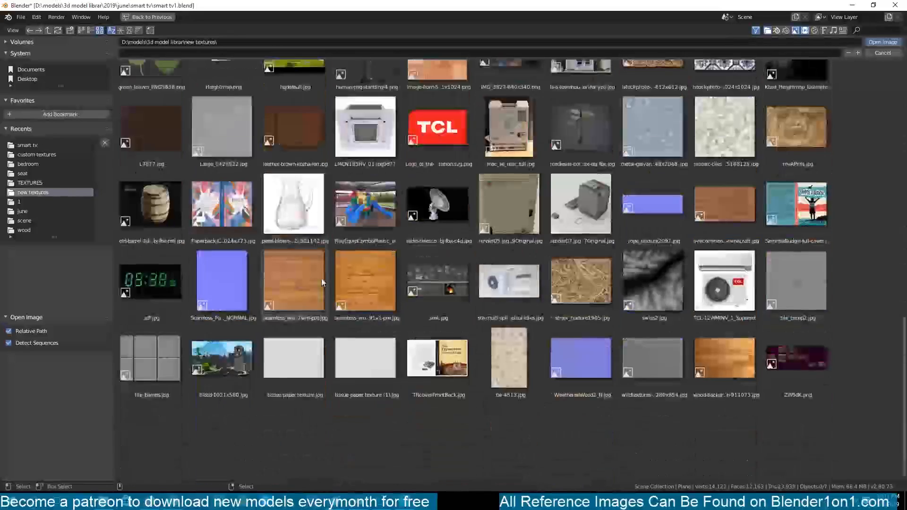
scroll(321, 281, "up", 10)
left_click(613, 118)
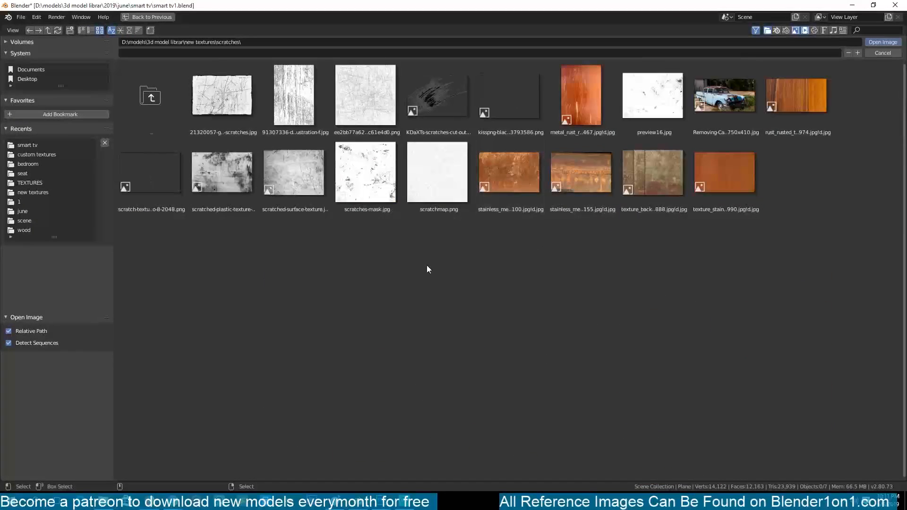
double_click(244, 182)
Step: Insert a Math Add node with value 0.120 between the scratched texture's color and the screen shader's Roughness
key("shift+a")
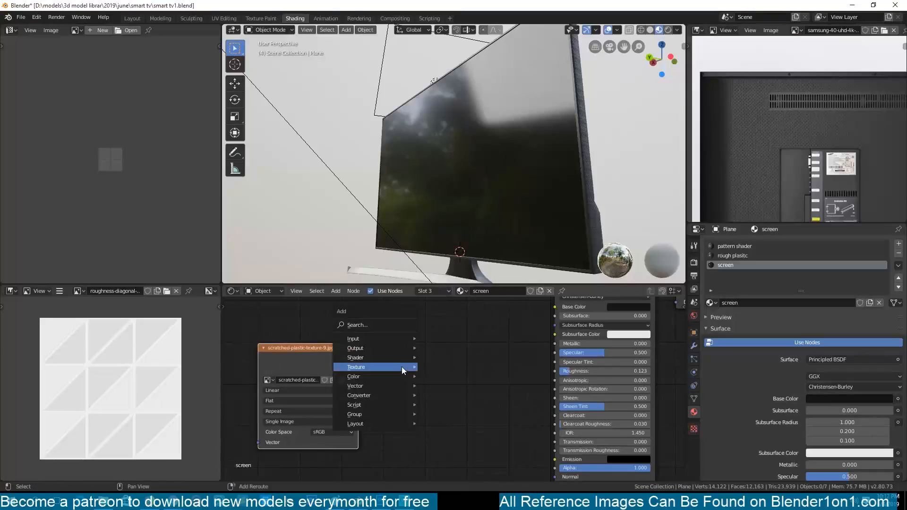
left_click(438, 322)
left_click(455, 379)
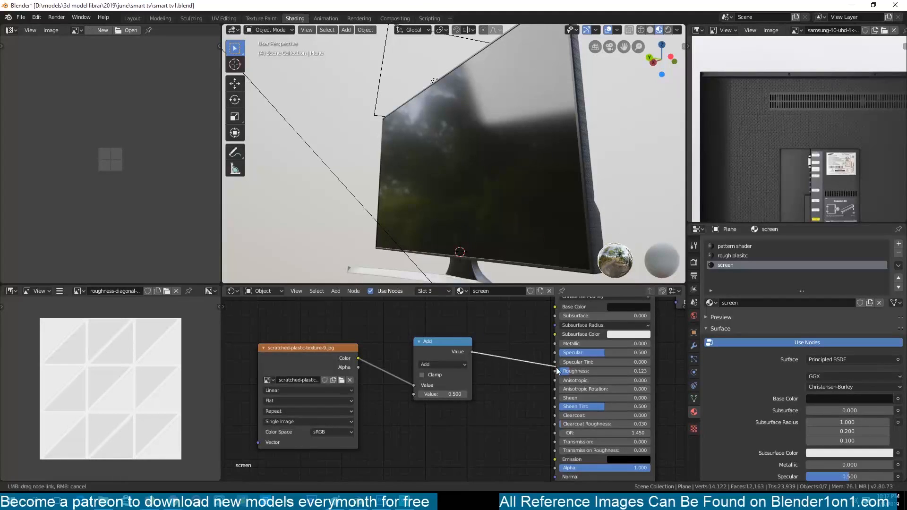
left_click_drag(556, 371, 555, 371)
middle_click_drag(453, 227, 486, 216)
scroll(472, 222, "up", 4)
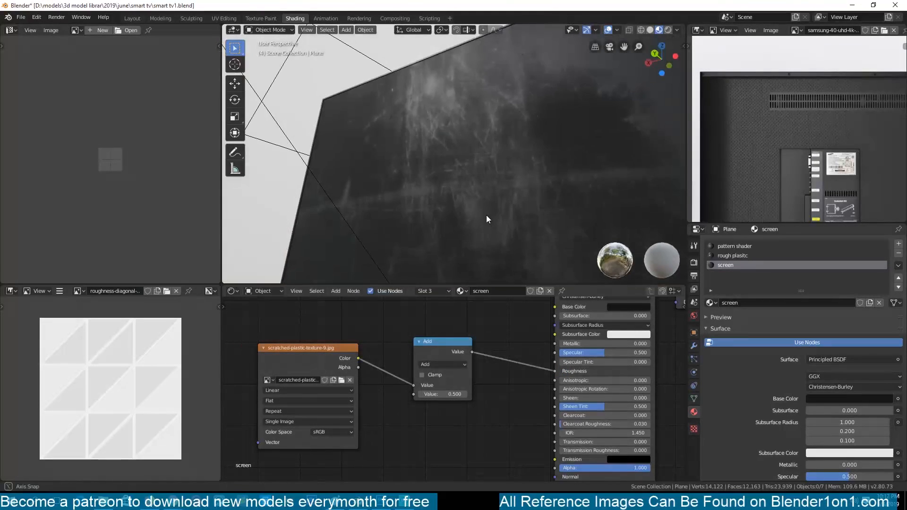
left_click_drag(446, 395, 420, 395)
scroll(438, 249, "down", 4)
middle_click_drag(438, 248, 475, 229)
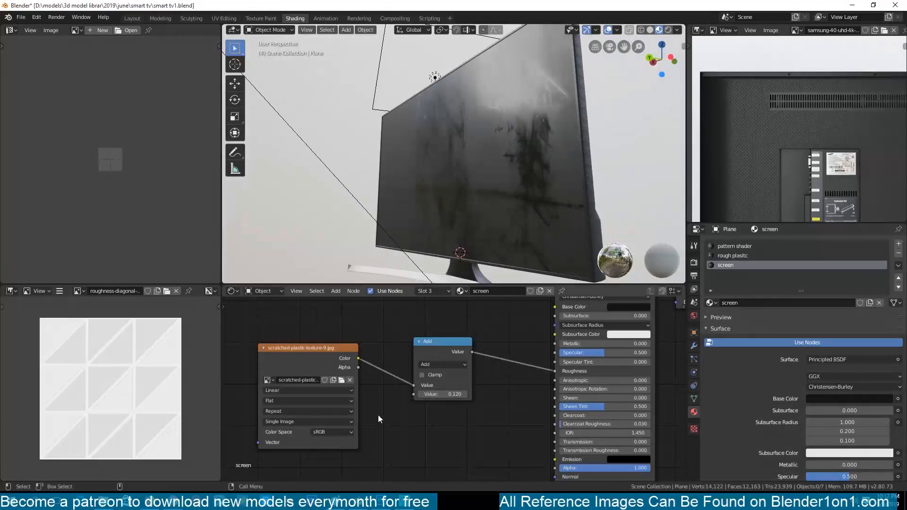
Step: Insert a ColorRamp node between the scratched image texture and the Add node
left_click_drag(343, 359, 278, 362)
middle_click_drag(322, 361, 367, 363)
key("shift+a")
mouse_move(367, 363)
left_click(415, 249)
left_click(370, 327)
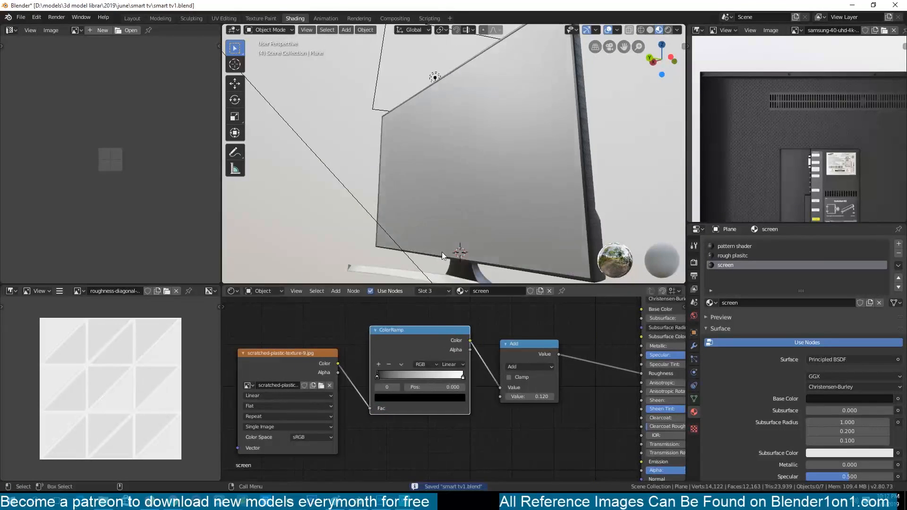
Step: Darken the ColorRamp's white stop to a dark grey so the scratches show subtly on the screen, and save
middle_click_drag(441, 252, 464, 251)
left_click(464, 378)
left_click(436, 397)
left_click_drag(451, 288, 451, 313)
mouse_move(465, 182)
middle_mouse_down()
mouse_move(484, 174)
mouse_move(457, 179)
middle_mouse_up()
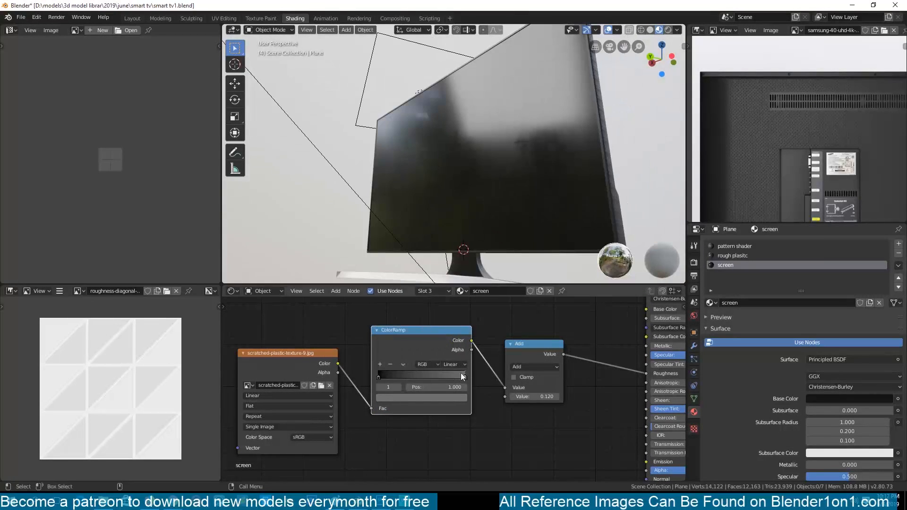
left_click(460, 396)
left_click_drag(448, 313, 448, 327)
middle_click_drag(438, 210, 388, 198)
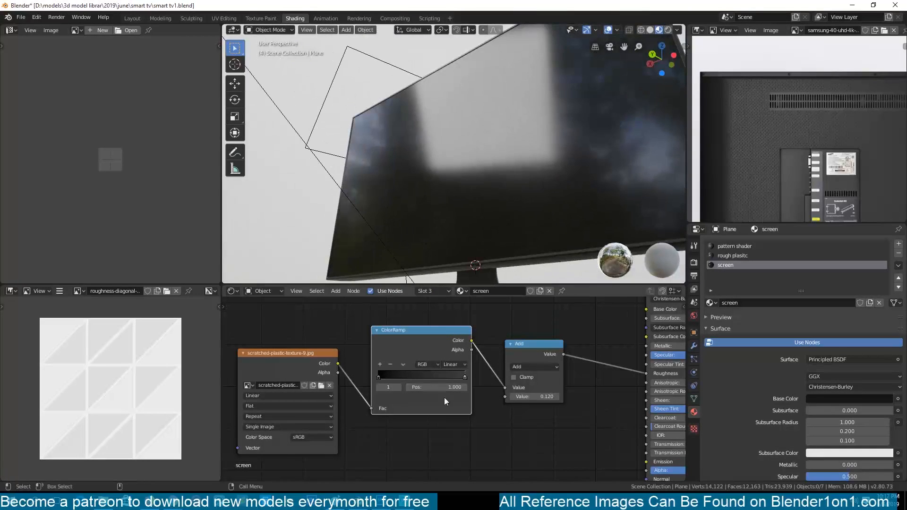
left_click(460, 397)
key("ctrl+s")
middle_click_drag(469, 201, 469, 234)
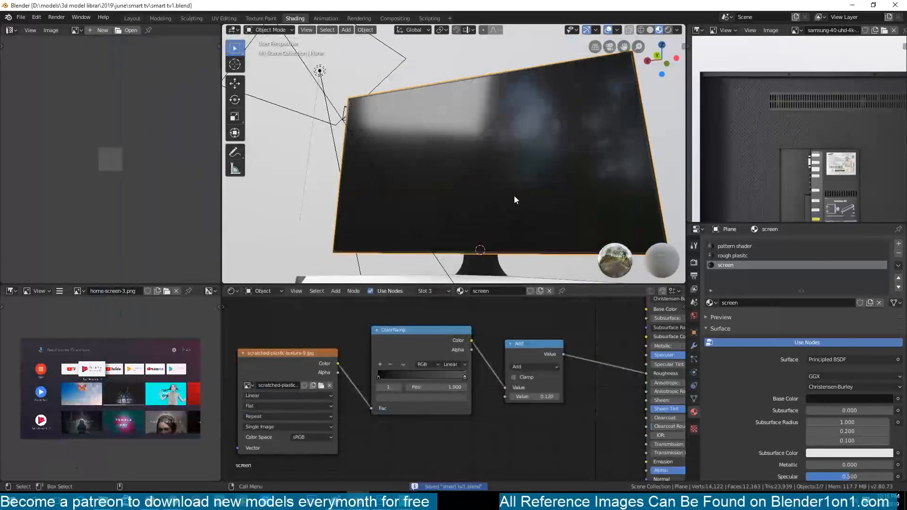
Step: Add a third UV map to the TV body and project the selected display faces into it from the back orthographic view
key("ctrl+KP_1")
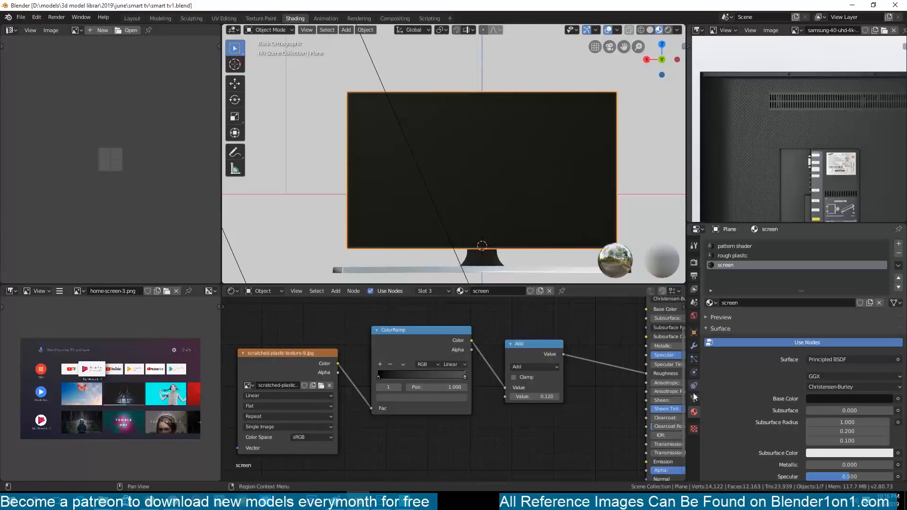
left_click(694, 397)
left_click(899, 388)
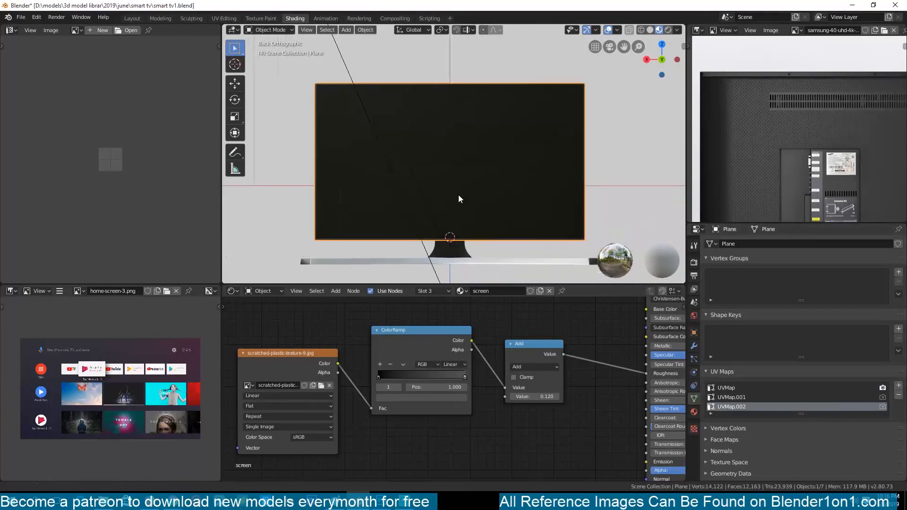
key("Tab")
key("u")
left_click(362, 239)
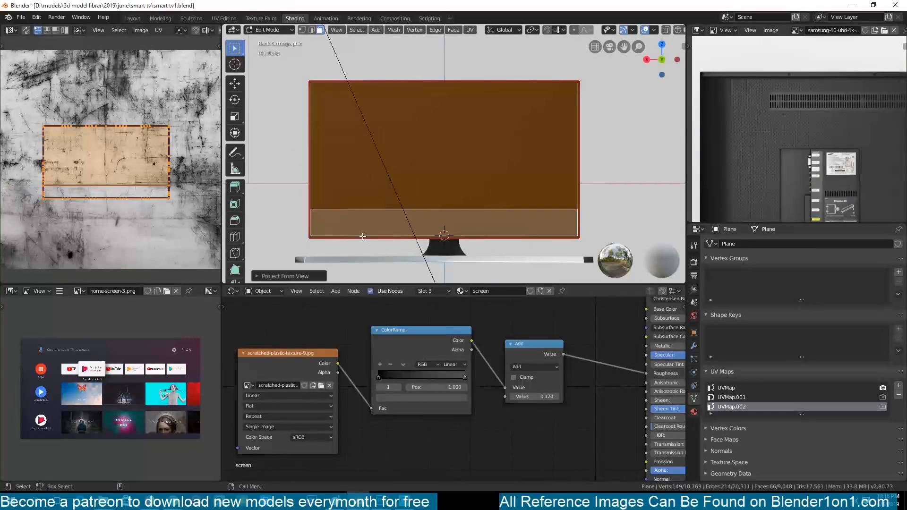
Step: Show home-screen-3.png behind the projected UVs, scale and move them to fill the image's width, and save
left_click(119, 31)
left_click(146, 63)
scroll(142, 168, "up", 2)
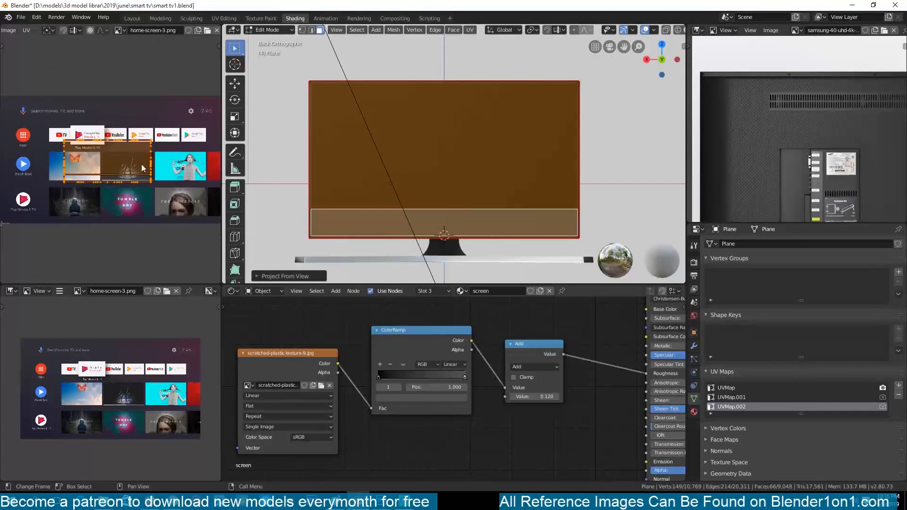
key("s")
left_click(198, 260)
key("ctrl+space")
scroll(518, 309, "up", 3)
key("s")
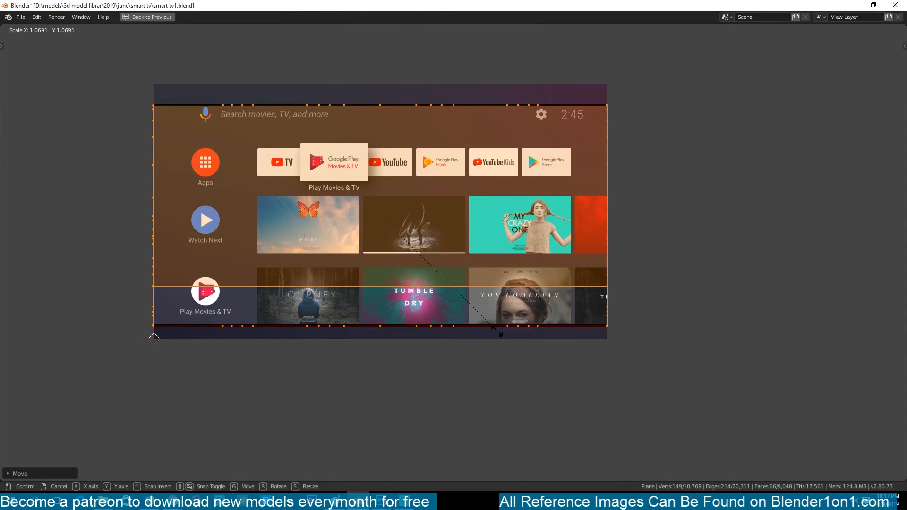
key("Tab")
key("ctrl+space")
key("ctrl+s")
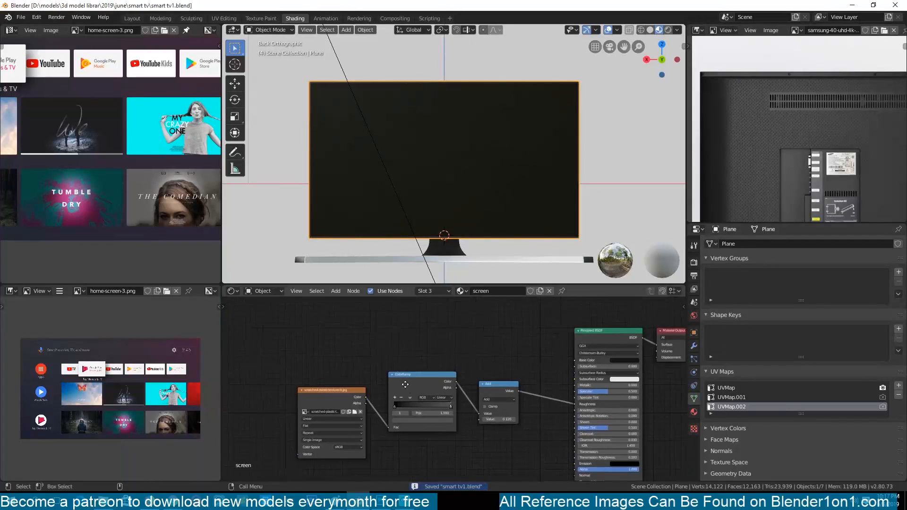
Step: Add an Image Texture node using home-screen-3.png below the scratches texture and connect its color to the screen shader's Emission
key("shift+a")
mouse_move(309, 336)
left_click(393, 256)
left_click(302, 347)
left_click(295, 353)
left_click(324, 370)
key("g")
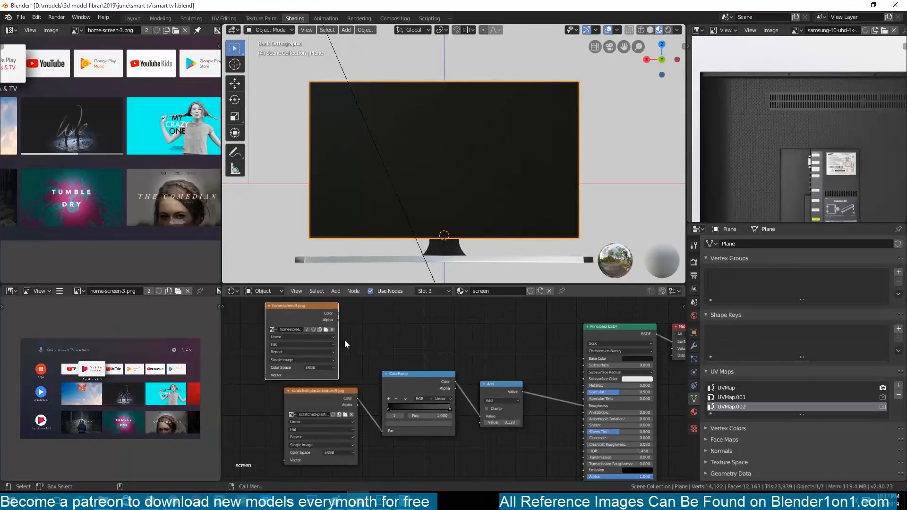
scroll(367, 316, "down", 4)
left_click(355, 469)
scroll(355, 467, "up", 4)
middle_click_drag(377, 443, 291, 409)
key("ctrl+s")
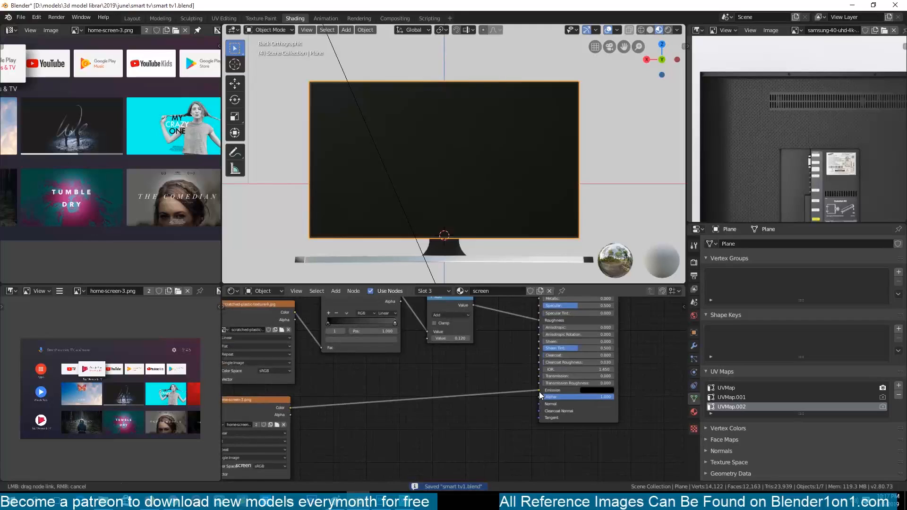
left_click_drag(541, 395, 540, 390)
Step: Add a UV Map node set to UVMap.002, connect it to the home-screen image's Vector input, and save
middle_click_drag(330, 406, 427, 393)
key("shift+a")
mouse_move(237, 378)
mouse_move(219, 357)
left_click(328, 334)
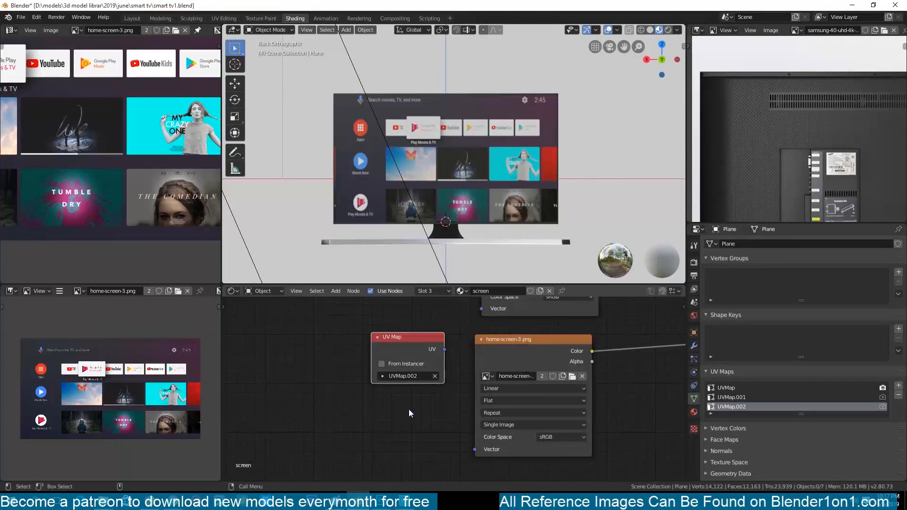
key("g")
left_click(345, 430)
left_click_drag(477, 449, 474, 449)
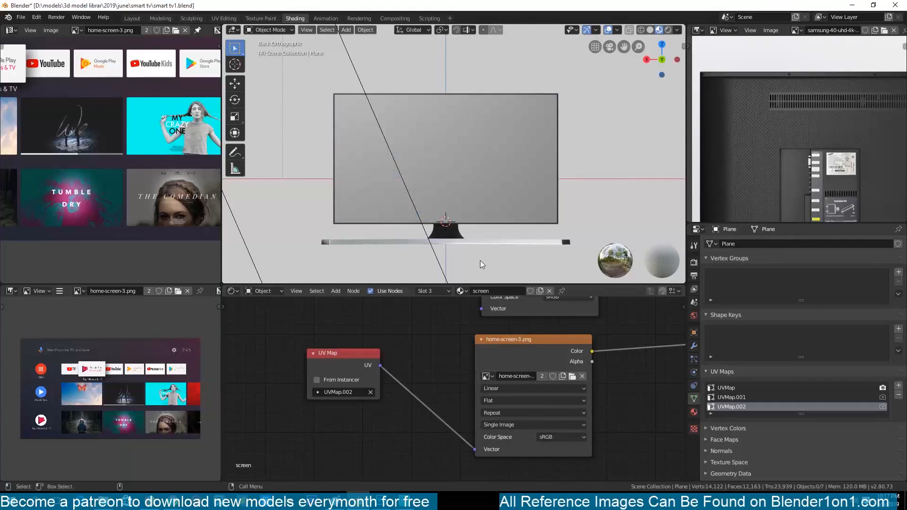
middle_click_drag(480, 260, 501, 160)
scroll(412, 149, "up", 5)
key("ctrl+s")
Step: Insert an RGB Curves node between the home-screen image and Emission, with a curve point at X 0.44091, Y 0.65000
middle_click_drag(590, 359, 376, 387)
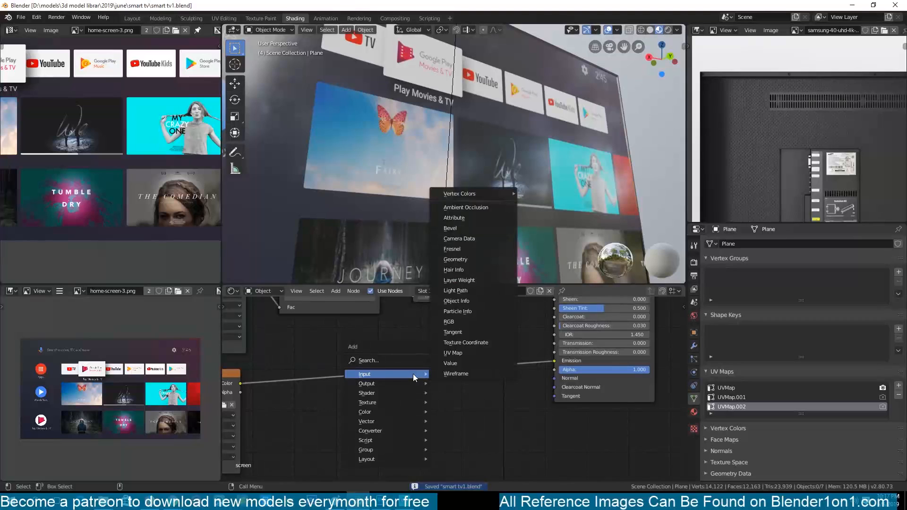
mouse_move(401, 412)
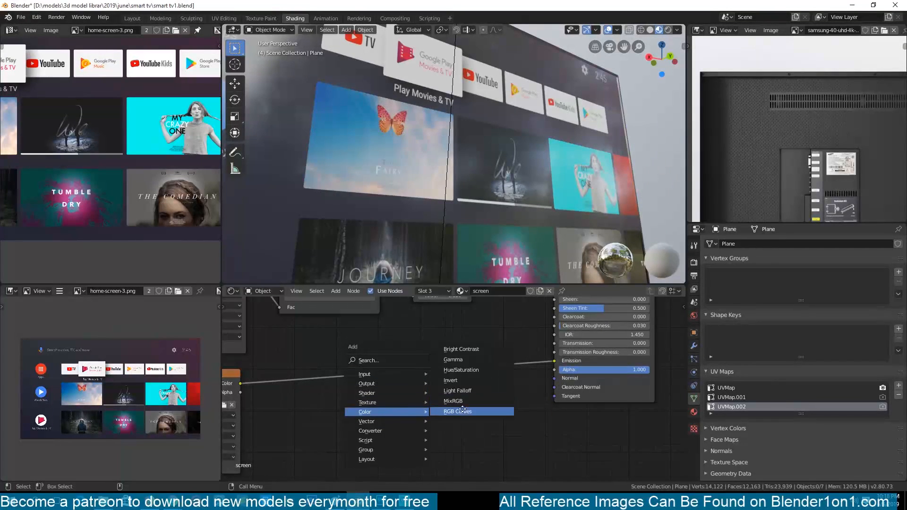
left_click(462, 411)
left_click(443, 413)
Step: Save the file and examine the TV's screen and back, switching to rendered shading
scroll(426, 226, "down", 6)
mouse_move(425, 227)
middle_mouse_down()
mouse_move(334, 240)
mouse_move(501, 200)
mouse_move(467, 172)
mouse_move(333, 188)
mouse_move(303, 163)
mouse_move(354, 86)
middle_mouse_up()
scroll(502, 200, "up", 3)
scroll(350, 184, "up", 6)
left_click(364, 184)
scroll(364, 183, "down", 4)
key("ctrl+s")
left_click(304, 163)
scroll(375, 185, "up", 2)
key("KP_7")
key("z")
key("z")
left_click(667, 30)
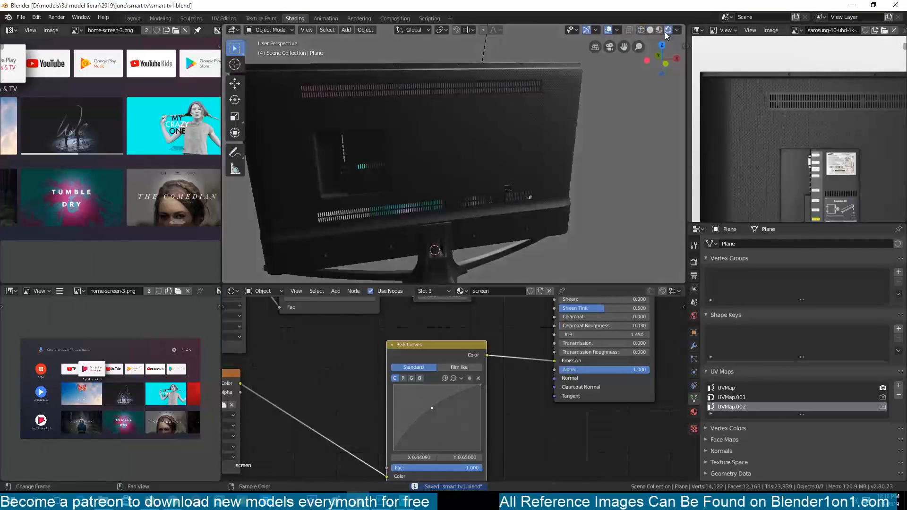
Step: Show the close-up samsung-40-uhd-4k reference image of the TV's port panel and save the file
middle_click_drag(498, 89, 642, 80)
scroll(803, 142, "up", 3)
left_click(797, 30)
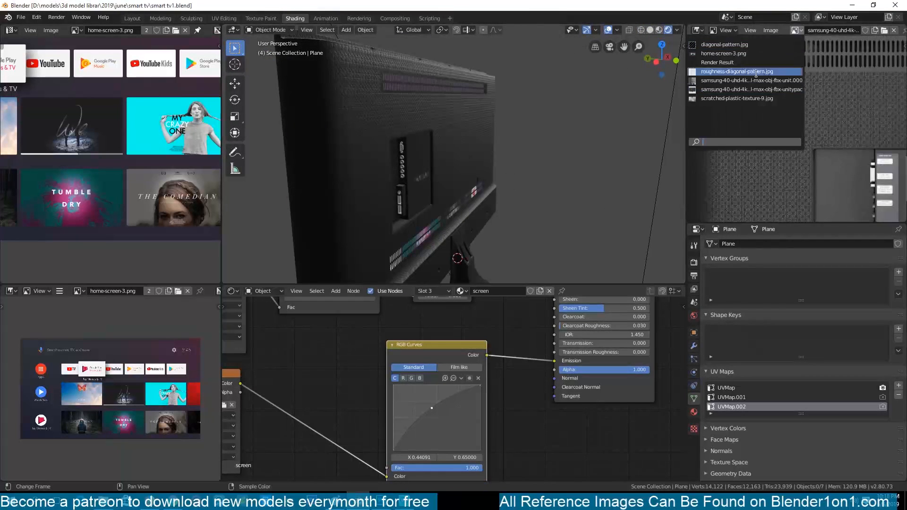
left_click(756, 72)
scroll(733, 105, "down", 4)
scroll(870, 139, "up", 3)
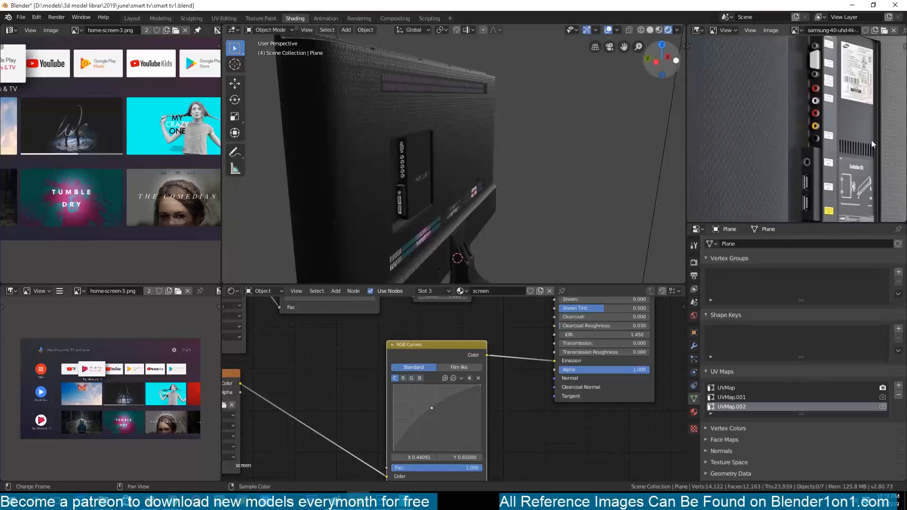
scroll(494, 148, "up", 3)
middle_click_drag(491, 135, 590, 219)
key("ctrl+s")
Step: Isolate the port connectors object in local view, save, and preview it with LookDev shading
scroll(527, 178, "up", 3)
left_click(451, 137)
middle_click_drag(533, 214, 501, 223)
key("slash")
key("KP_Decimal")
key("ctrl+s")
left_click(659, 30)
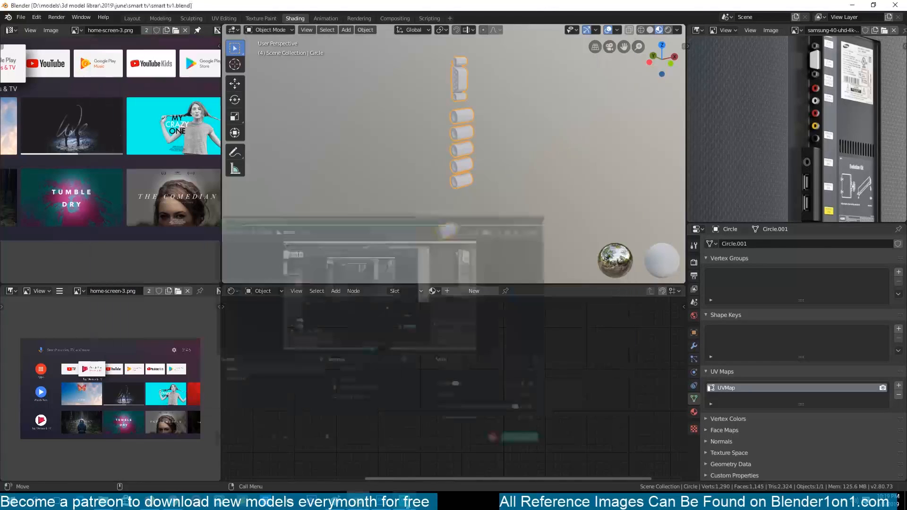
Step: Assign the existing metal material to the port connectors and save the file
left_click(693, 412)
left_click(710, 279)
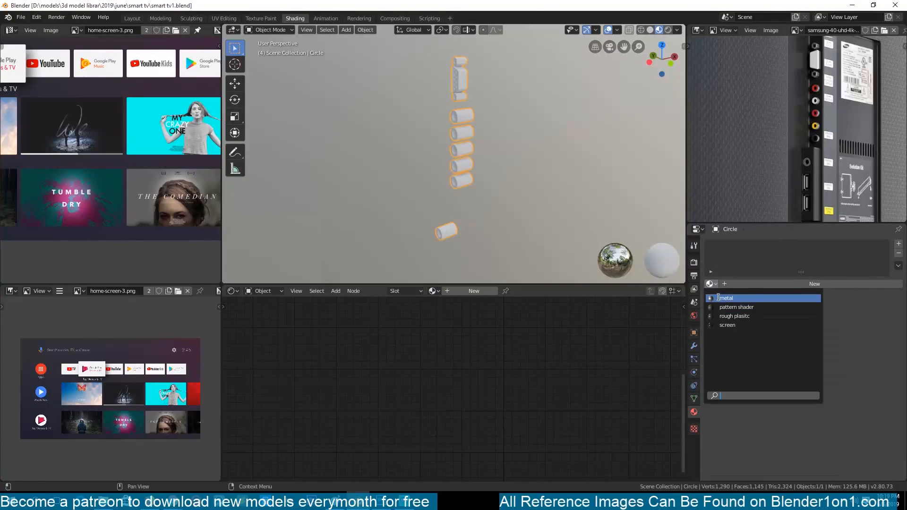
left_click(727, 296)
scroll(513, 235, "up", 2)
scroll(513, 235, "up", 3)
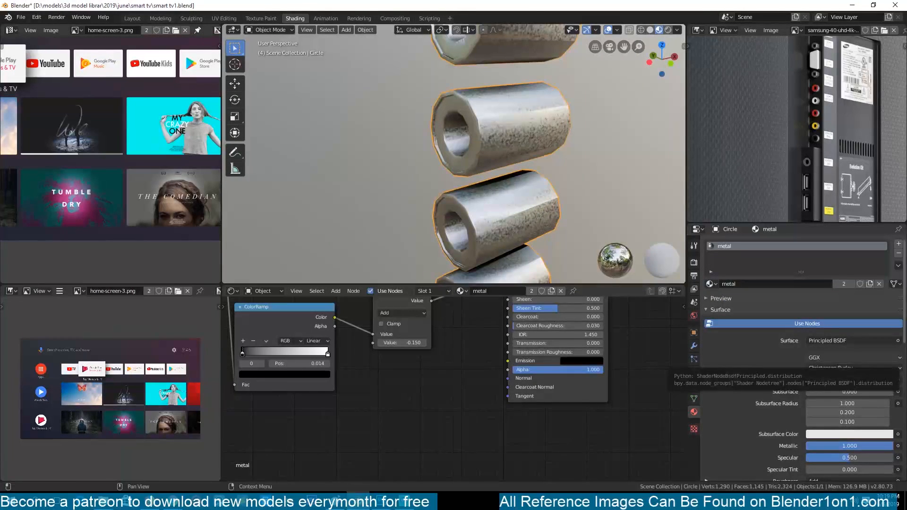
scroll(465, 162, "down", 5)
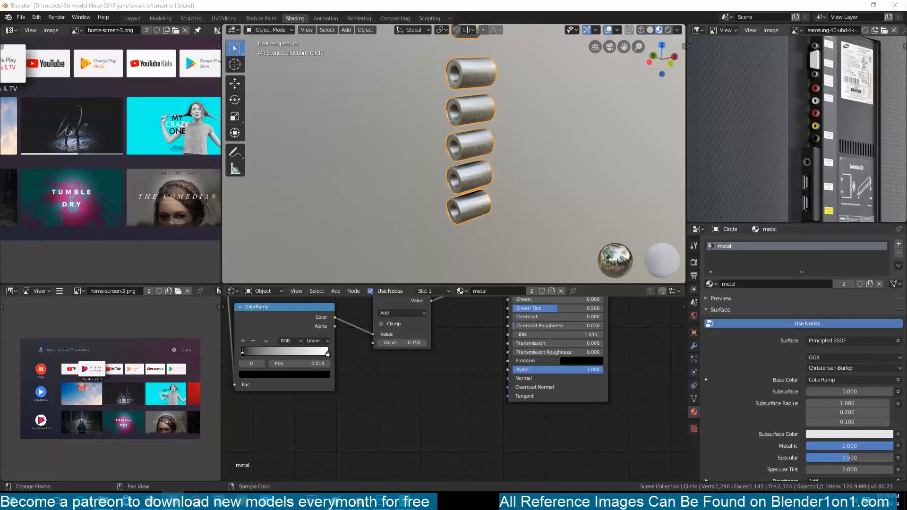
left_click(471, 163)
middle_click_drag(488, 198, 491, 209)
key("ctrl+s")
middle_click_drag(487, 147, 483, 250, "shift")
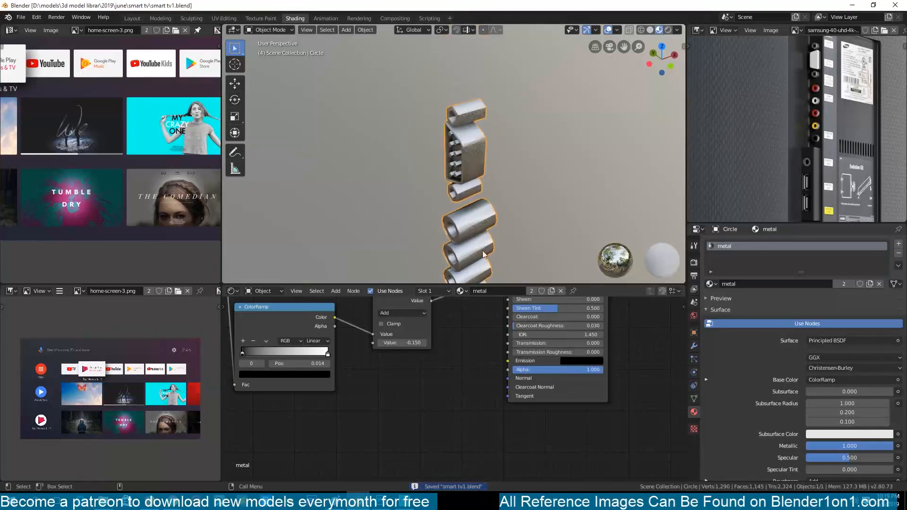
Step: Add a second material slot to the connectors with an independent copy of the rough plastic material named red, and save
middle_click_drag(480, 183, 515, 125)
key("alt+a")
scroll(476, 201, "up", 4)
scroll(475, 202, "down", 4)
middle_click_drag(475, 202, 489, 188)
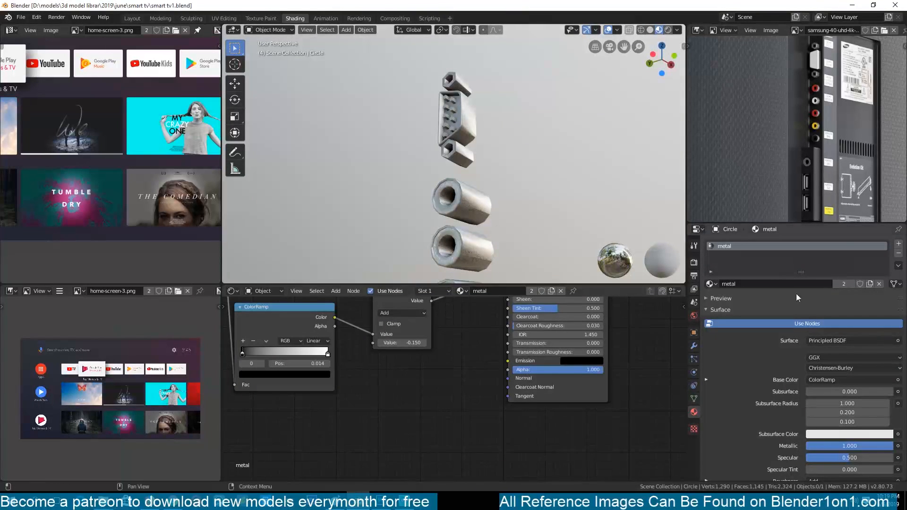
left_click(898, 244)
left_click(711, 303)
left_click(720, 334)
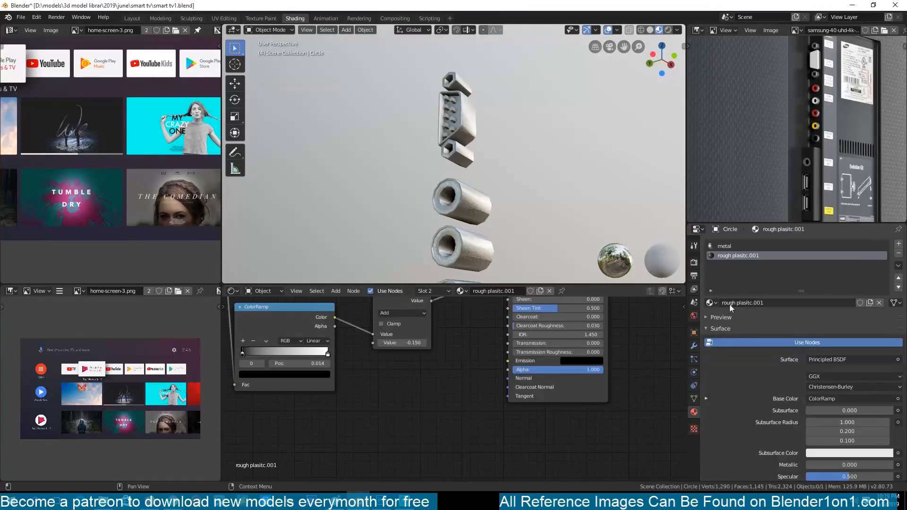
key("Return")
middle_click_drag(543, 340, 436, 441)
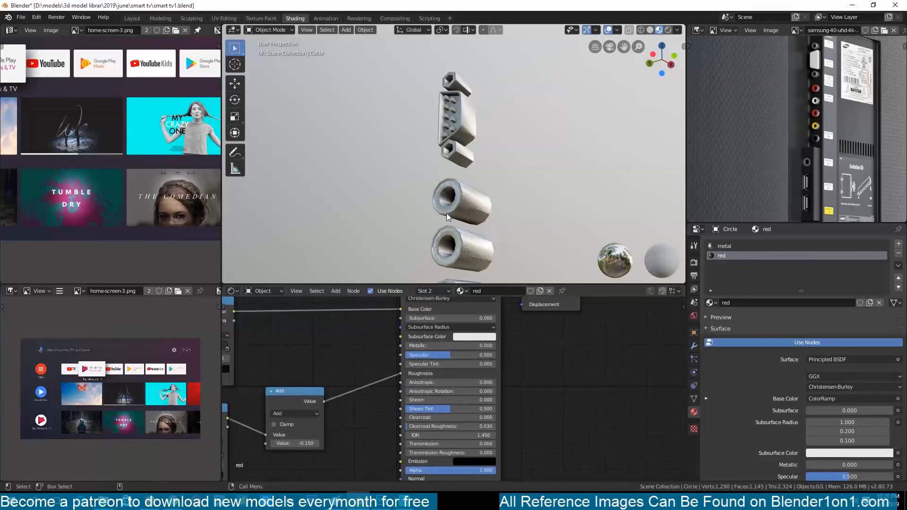
middle_click_drag(456, 203, 461, 174, "shift")
key("ctrl+s")
Step: Assign the red material to the front ring and hole faces of the upper two cylindrical connectors, and save
key("Tab")
scroll(445, 194, "up", 3)
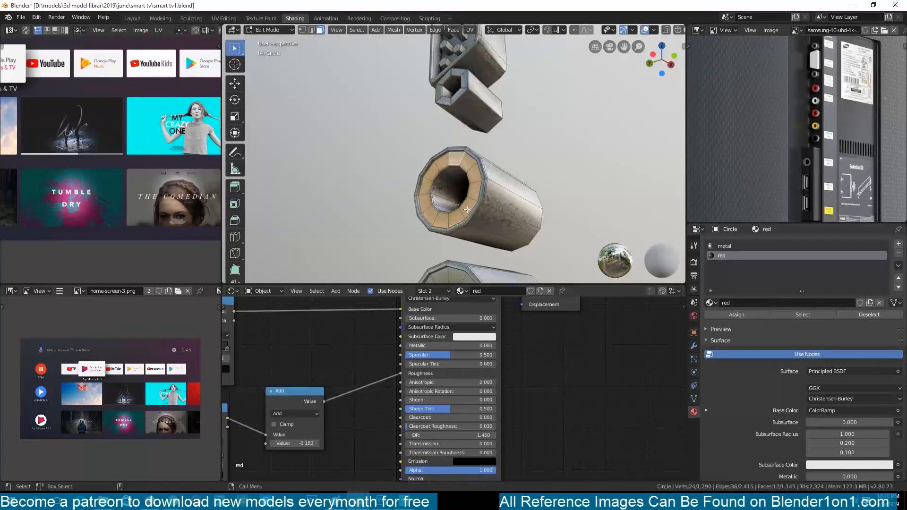
scroll(467, 209, "down", 2)
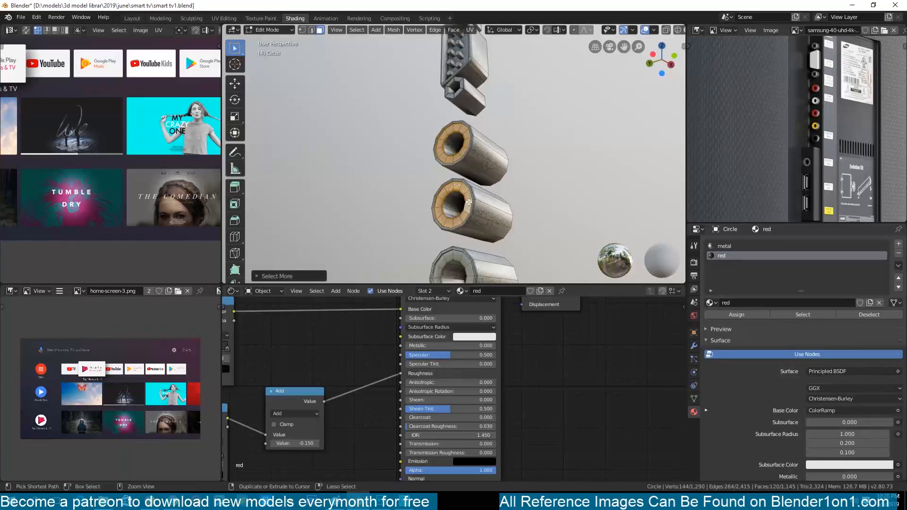
left_click(750, 313)
key("Tab")
key("ctrl+s")
Step: Set both stops of the red material's base color ColorRamp to orange-red
middle_click_drag(439, 309, 591, 353)
left_click(299, 398)
left_click(330, 413)
left_click_drag(362, 346, 362, 304)
left_click(324, 352)
left_click(378, 392)
left_click(348, 414)
Step: Select the inner hole faces of the two red connectors, assign them rough plasitc in a third material slot, and save
middle_click_drag(425, 212, 417, 194)
key("Tab")
middle_click_drag(459, 230, 433, 175)
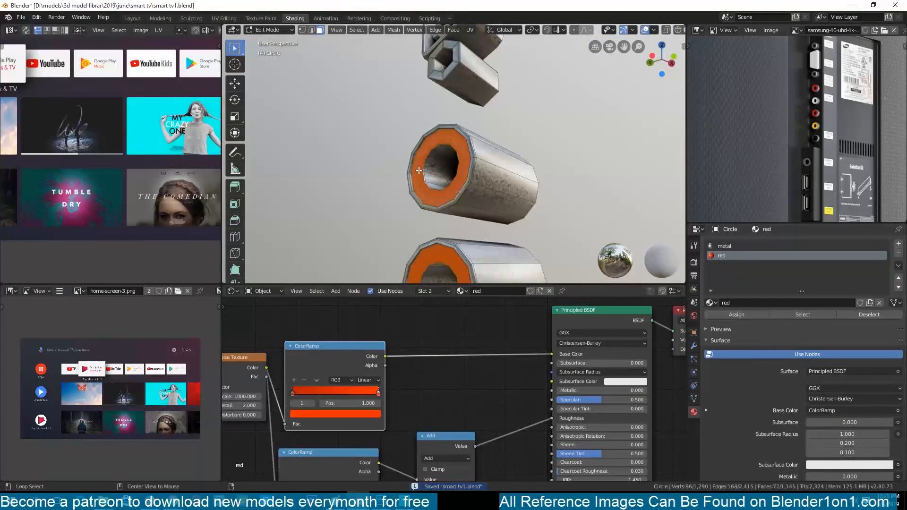
middle_click_drag(444, 215, 445, 257)
scroll(445, 257, "up", 5)
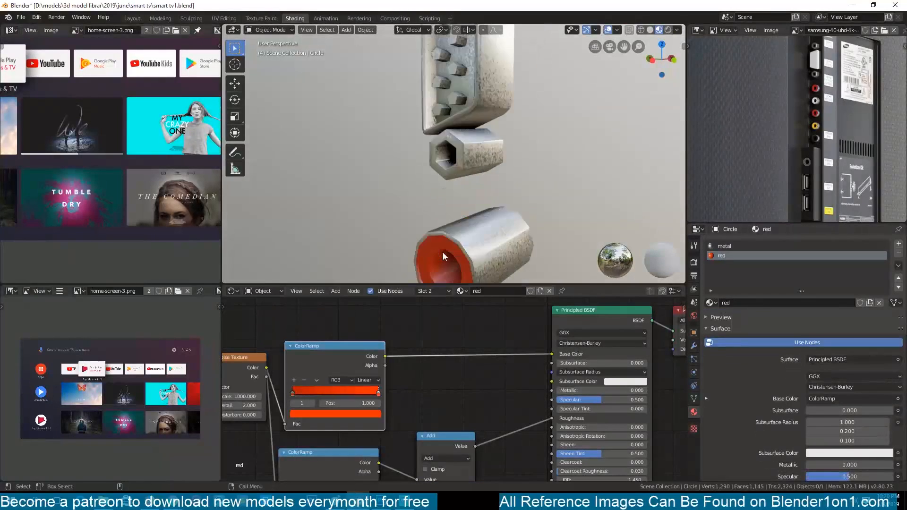
key("Tab")
left_click(444, 265, "alt+shift")
key("Tab")
key("ctrl+s")
middle_click_drag(566, 244, 555, 113, "shift")
key("Tab")
key("ctrl+KP_Add")
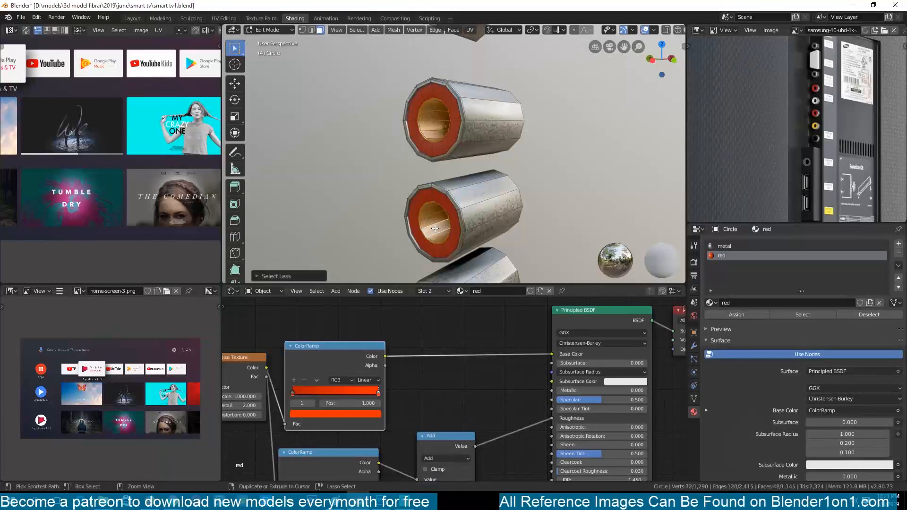
left_click(898, 244)
left_click(710, 303)
left_click(732, 330)
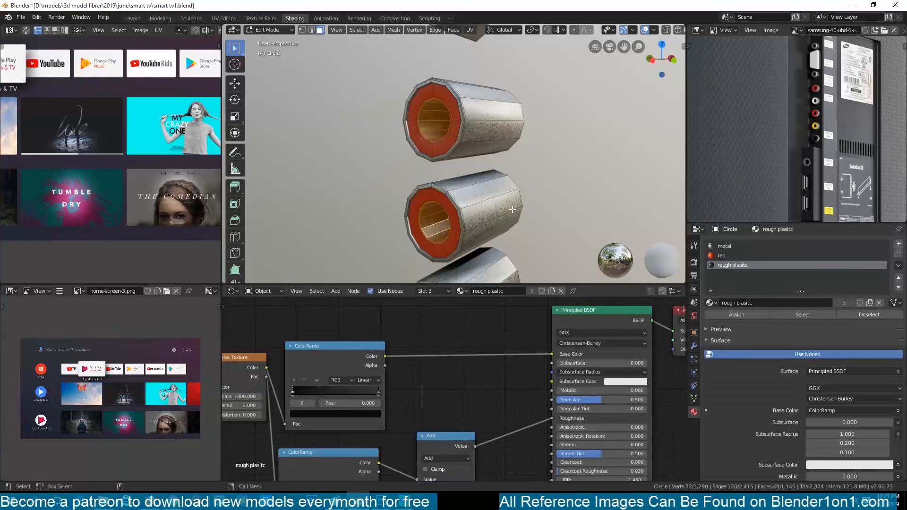
key("Tab")
key("ctrl+s")
Step: Add a fourth material slot to the connectors and fill it with an independent copy of the red material
scroll(493, 231, "down", 4)
scroll(493, 231, "up", 4)
middle_click_drag(473, 196, 476, 146, "shift")
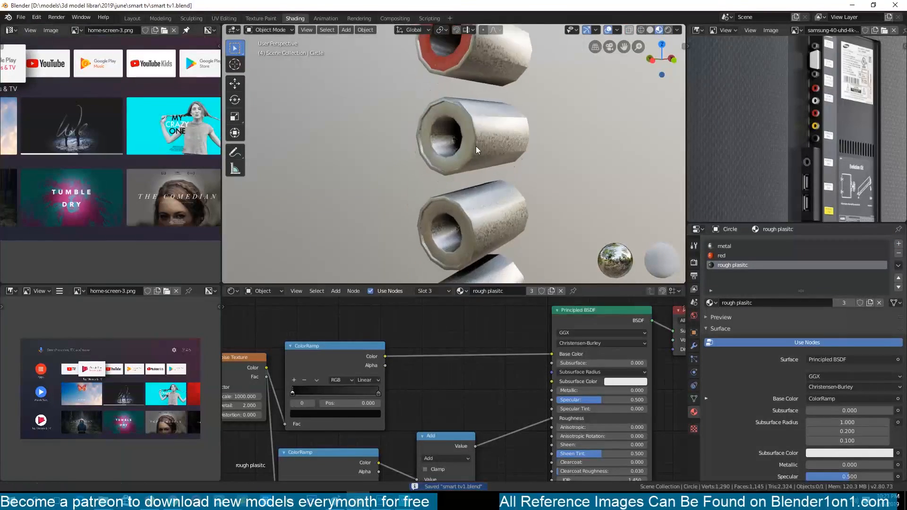
left_click(900, 246)
left_click(709, 303)
left_click(722, 334)
left_click(844, 303)
Step: Set both base color ColorRamp stops of the copied material to yellow shades, rename it yellow, and save
left_click(312, 413)
left_click(307, 336)
mouse_move(308, 336)
left_mouse_down()
mouse_move(300, 341)
mouse_move(304, 335)
left_mouse_up()
left_click(378, 394)
left_click(335, 414)
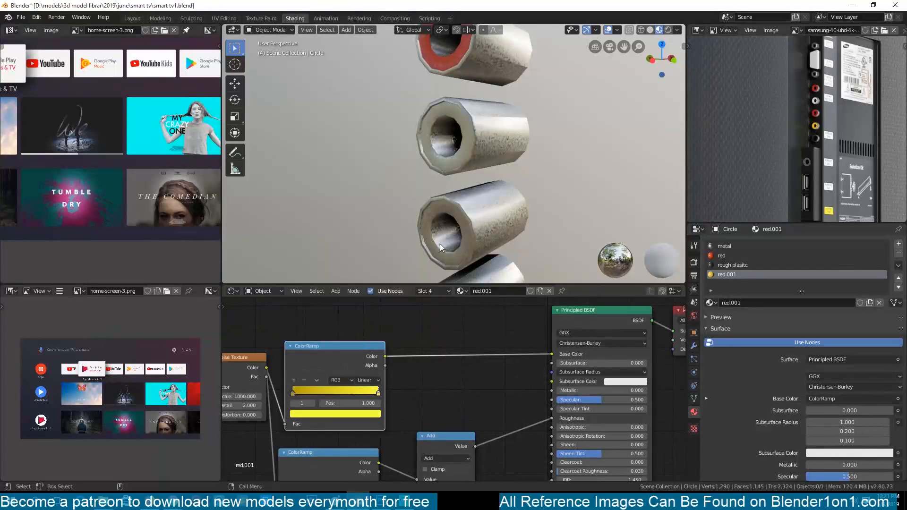
key("ctrl+s")
middle_click_drag(444, 250, 448, 233, "shift")
left_click(771, 304)
key("Return")
key("ctrl+s")
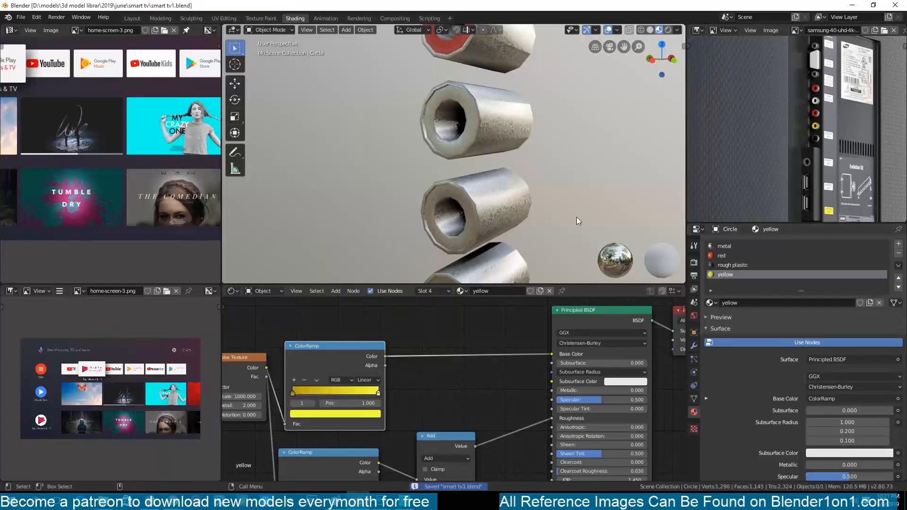
Step: Assign the rough plasitc material to the inner hole faces of the third cylindrical connector
middle_click_drag(479, 173, 480, 188, "shift")
middle_click_drag(575, 212, 579, 193, "shift")
key("Tab")
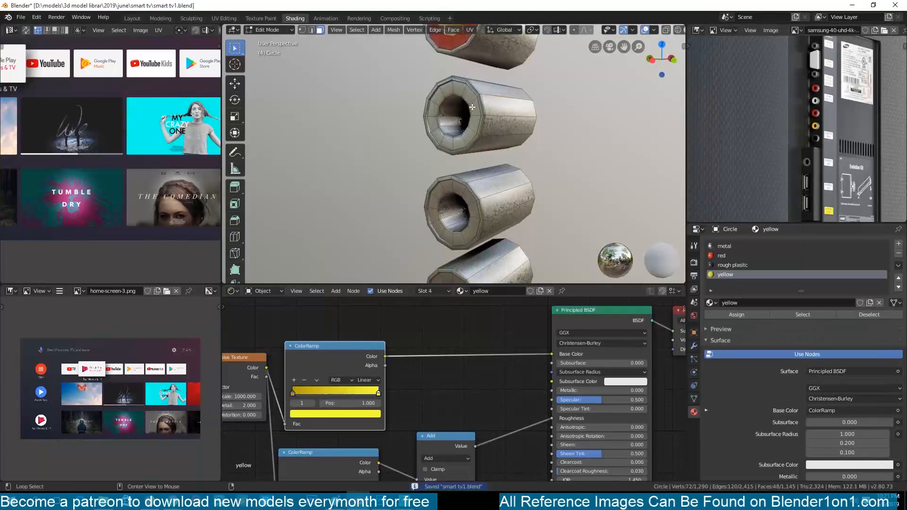
key("ctrl+KP_Add")
left_click(719, 265)
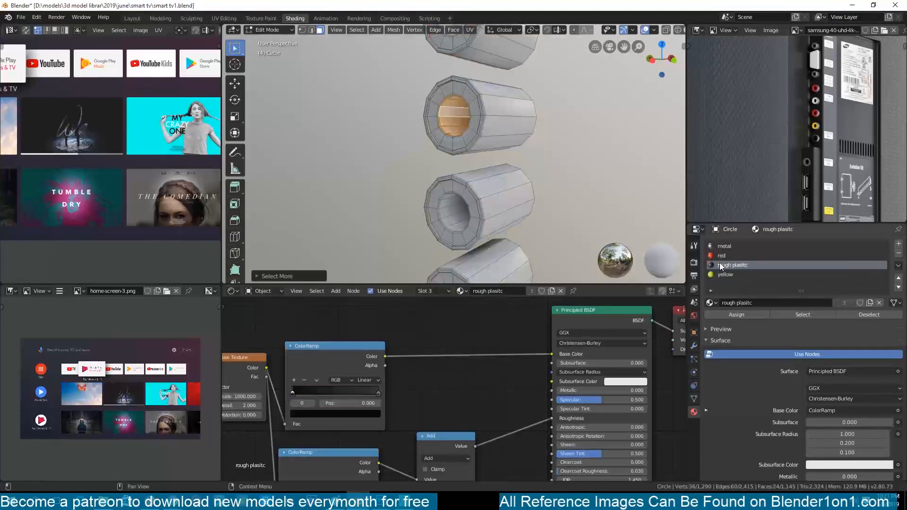
left_click(733, 314)
Step: Assign the yellow material to the front ring faces of the third cylindrical connector and save
key("ctrl+KP_Add")
key("ctrl+KP_Add")
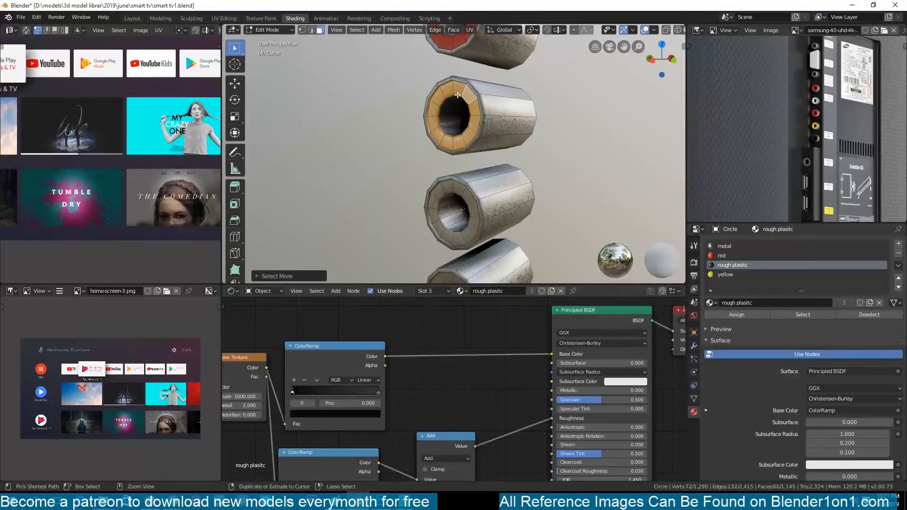
left_click(722, 274)
left_click(737, 315)
key("Tab")
key("ctrl+s")
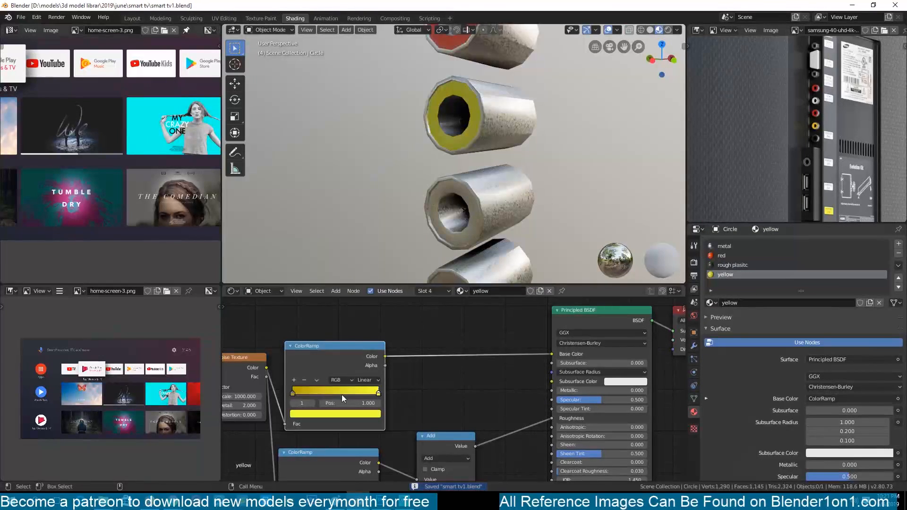
Step: Change the last stop of the yellow material's ColorRamp to a deeper yellow and save
left_click(331, 414)
scroll(421, 212, "down", 2)
key("ctrl+s")
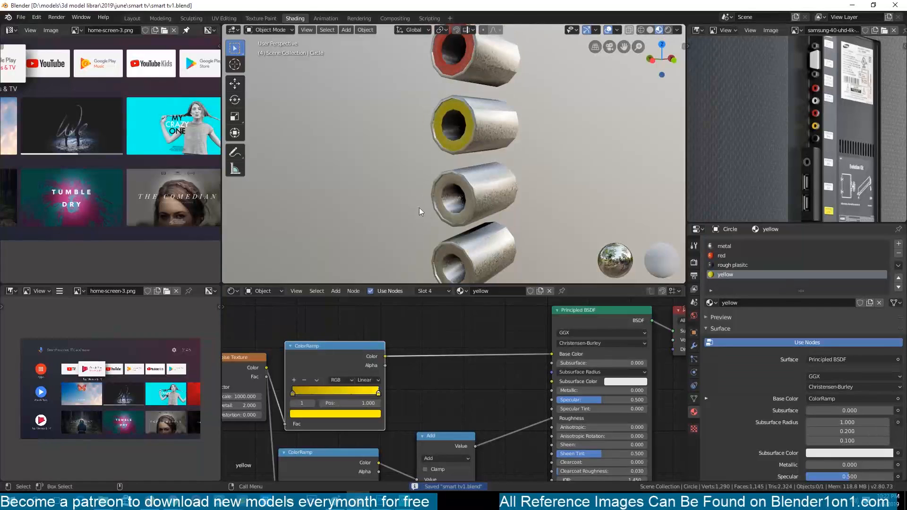
Step: Set the Auto Smooth angle of the connectors mesh to 45°
left_click(693, 398)
left_click(725, 443)
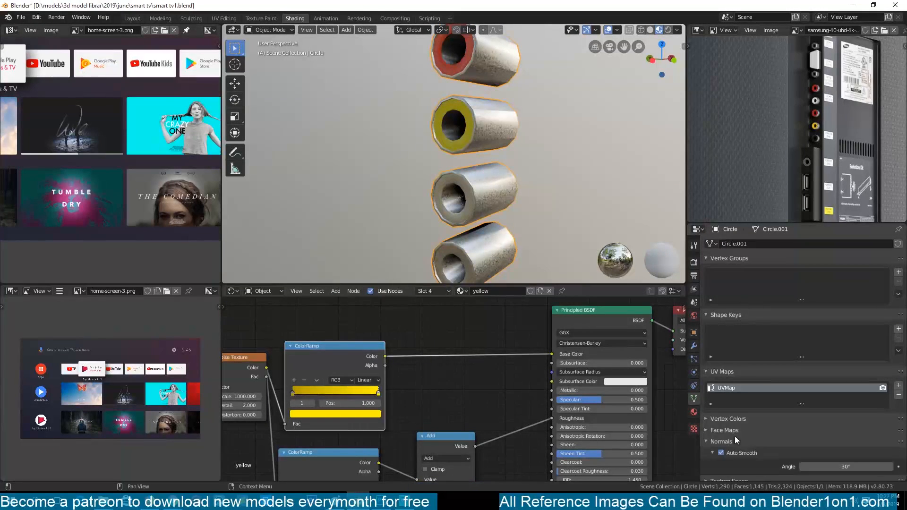
scroll(741, 435, "down", 1)
left_click(822, 439)
type("45")
key("Return")
scroll(541, 233, "up", 1)
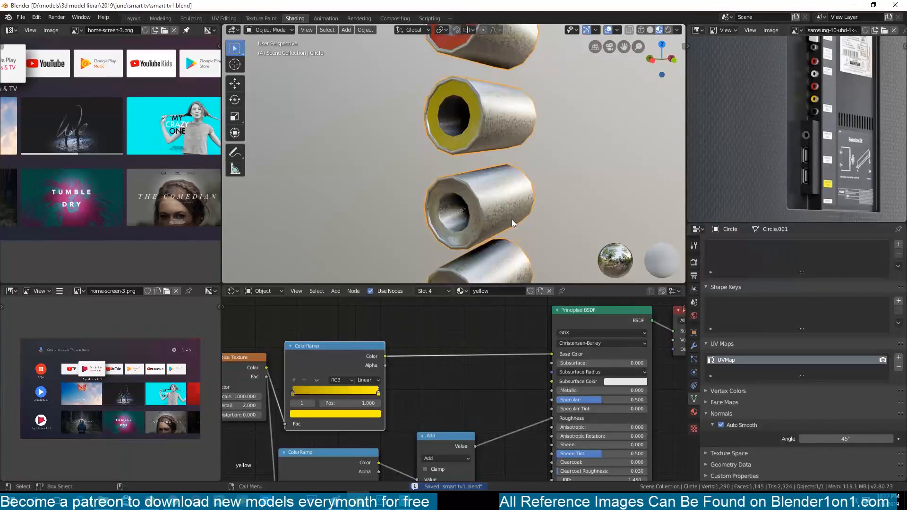
Step: Select the inner hole faces of the connector below the yellow one and try to open the connectors' material settings
key("Tab")
left_click(461, 208, "alt")
scroll(461, 208, "down", 4)
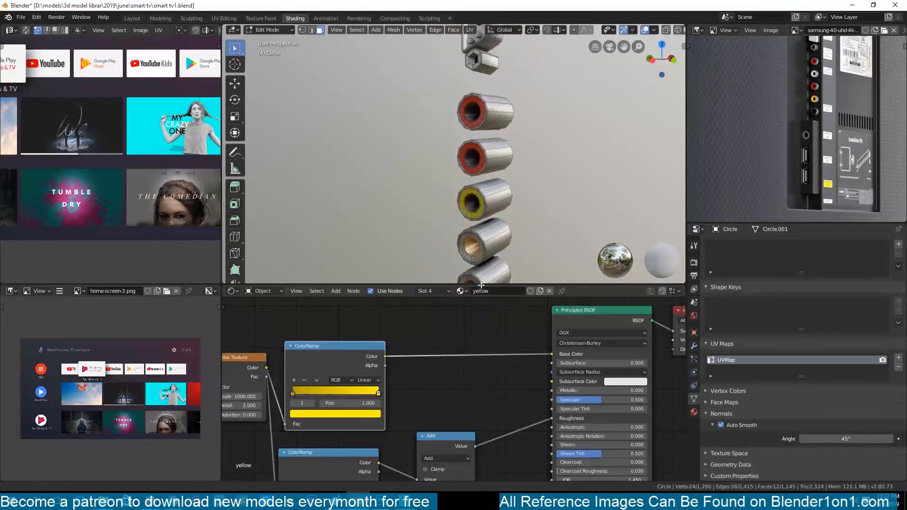
scroll(485, 243, "up", 4)
left_click(527, 185, "alt")
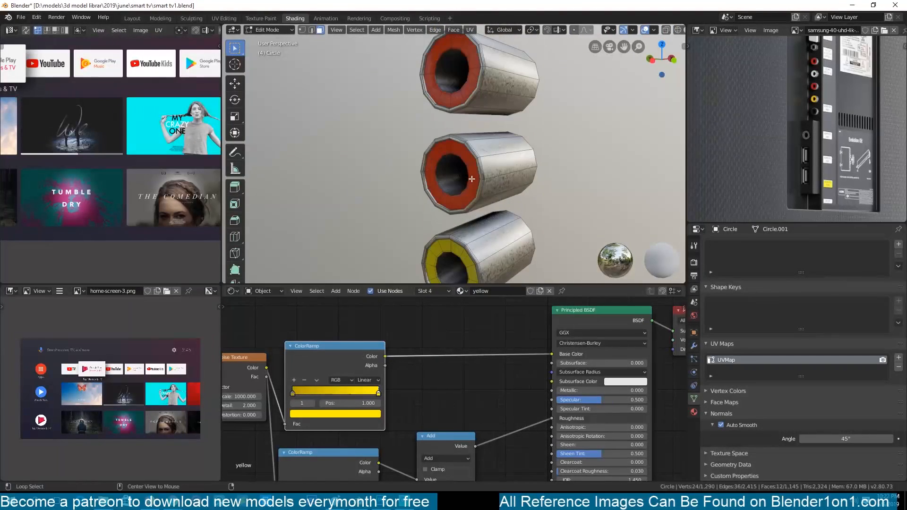
key("ctrl+s")
key("Tab")
left_click(693, 413)
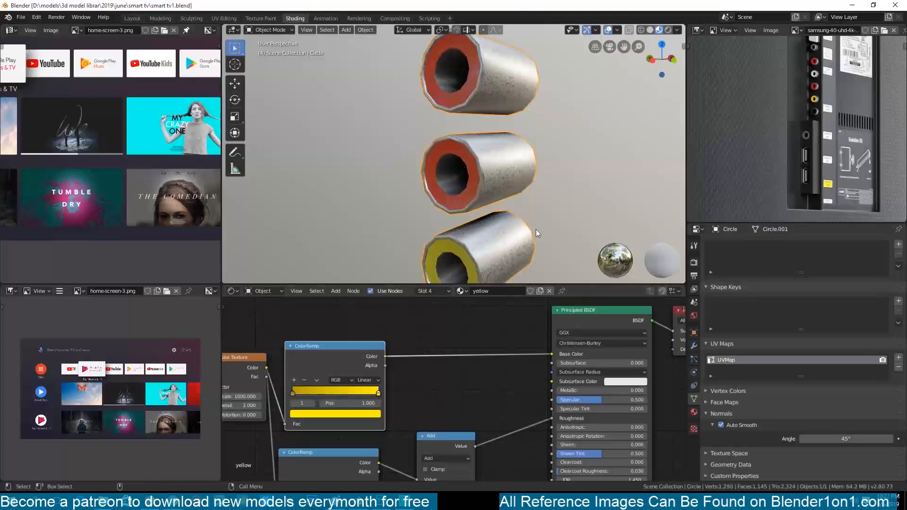
scroll(508, 223, "down", 3)
scroll(489, 198, "up", 3)
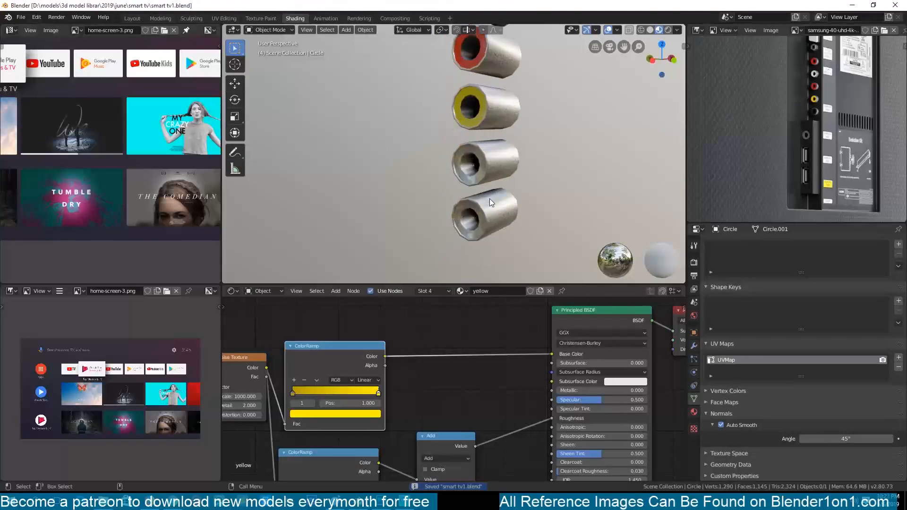
left_click(693, 412)
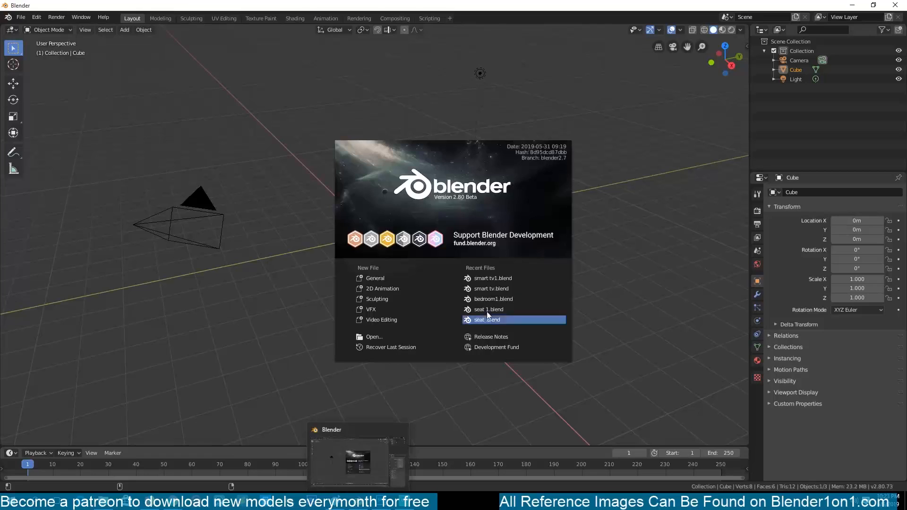
Step: Reopen smart tv1.blend and add a fifth connector material slot holding an independent copy of yellow, renamed white
left_click(492, 276)
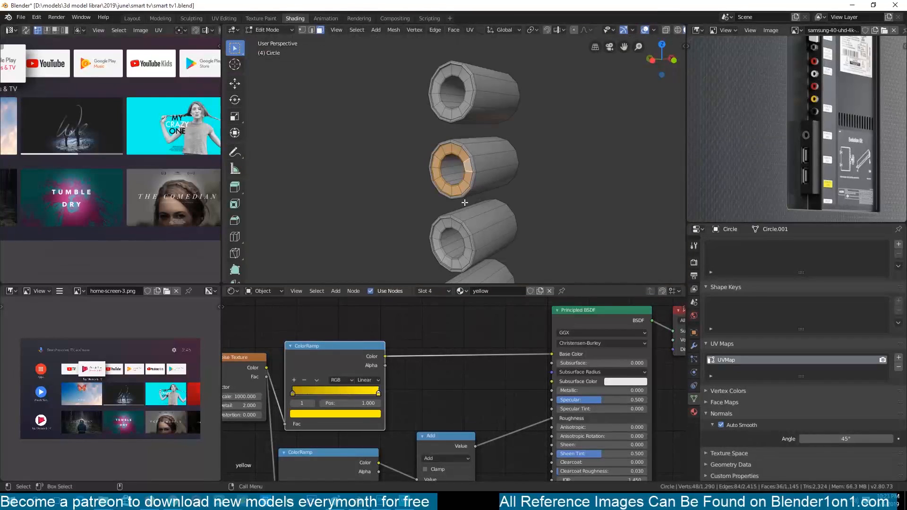
left_click(694, 412)
middle_click_drag(742, 151, 738, 172)
left_click(898, 244)
left_click(710, 303)
left_click(727, 358)
key("Tab")
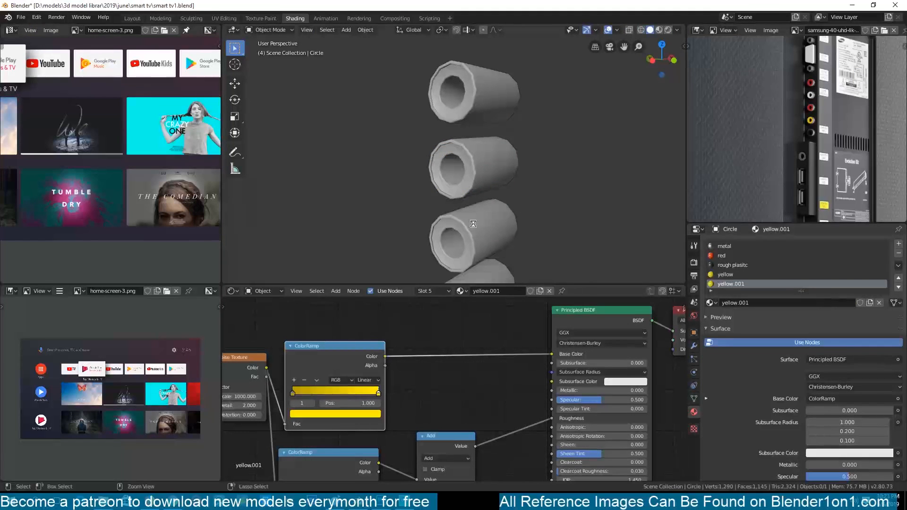
left_click(844, 303)
key("ctrl+s")
key("Return")
Step: Set both stops of the white material's base color ColorRamp to near-white at value 1.000
left_click(292, 393)
left_click(332, 414)
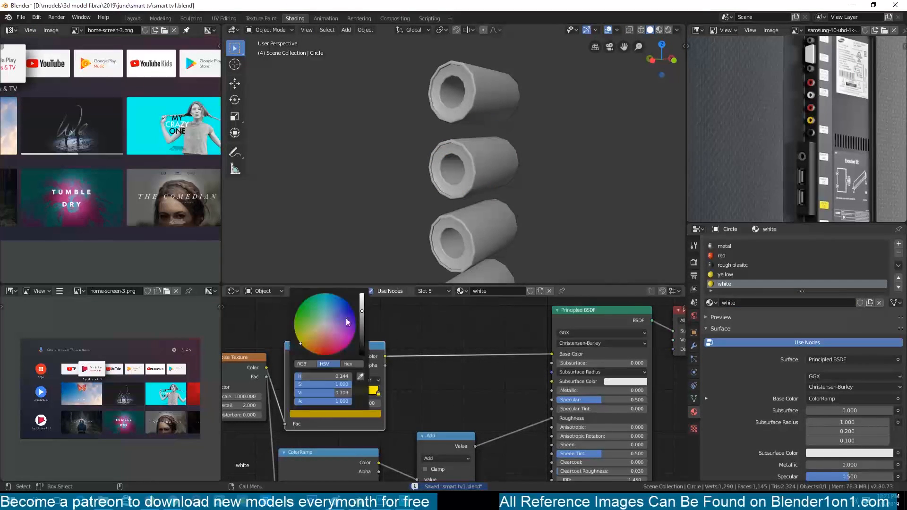
left_click_drag(369, 311, 366, 292)
left_click(377, 393)
left_click(346, 414)
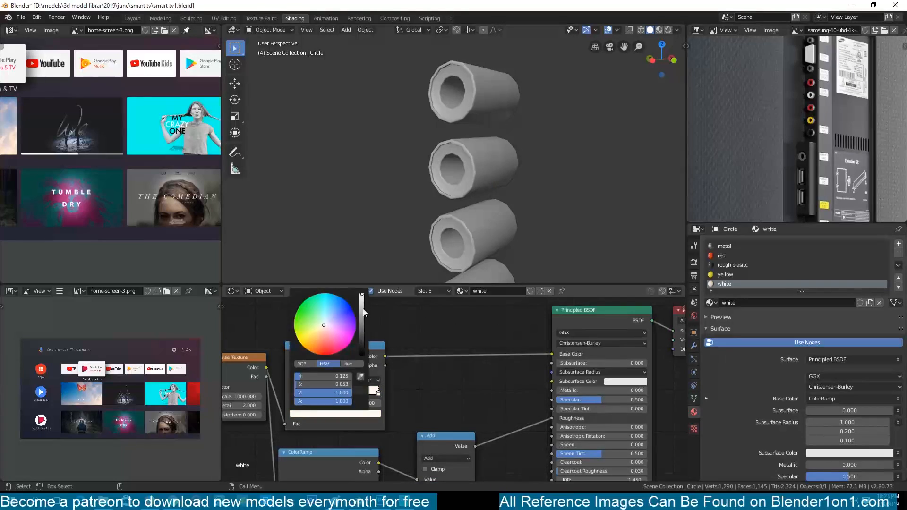
Step: Save the file with the adjusted white material and reopen smart tv1.blend
key("ctrl+s")
key("Tab")
middle_click_drag(484, 195, 480, 148, "shift")
left_click(463, 126)
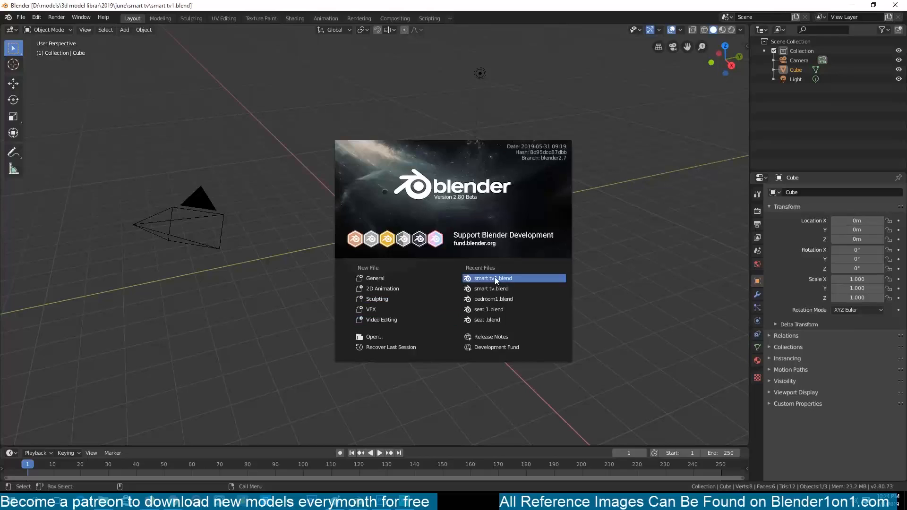
left_click(494, 278)
scroll(449, 257, "up", 4)
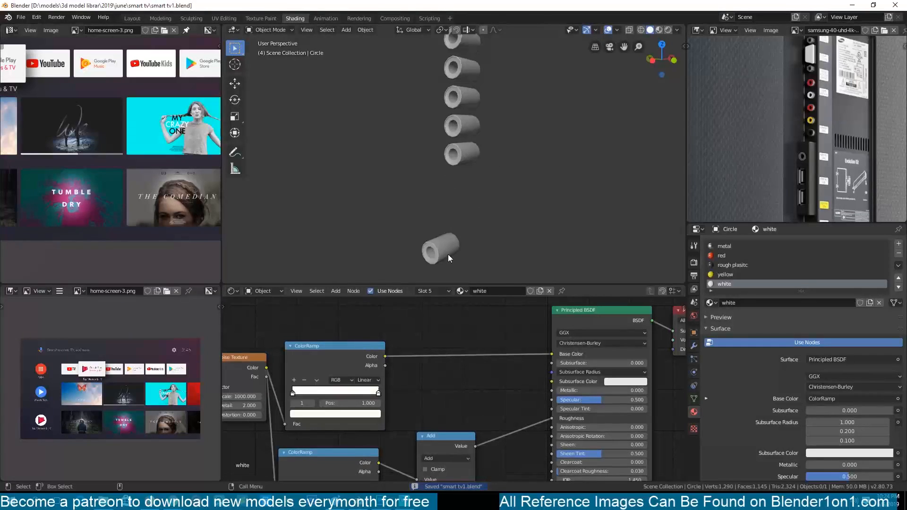
Step: Show the model in LookDev shading, unhide all hidden objects, save the file and clear the selection
left_click(660, 30)
scroll(543, 150, "down", 4)
key("alt+h")
key("ctrl+s")
key("alt+a")
mouse_move(463, 146)
middle_mouse_down("shift")
mouse_move(452, 188)
mouse_move(464, 167)
mouse_move(449, 140)
mouse_move(469, 143)
middle_mouse_up("shift")
scroll(452, 188, "down", 4)
scroll(464, 167, "up", 5)
Step: Assign the existing metal material to the Plane.001 object and save the file
left_click(415, 142)
left_click(711, 284)
left_click(721, 299)
scroll(462, 179, "down", 5)
middle_click_drag(462, 178, 512, 196)
key("alt+a")
key("ctrl+s")
scroll(497, 171, "down", 3)
Step: In front view, put the 3D cursor on the TV's back and add a plane there in solid shading, rotated 90° about X
key("KP_7")
scroll(786, 163, "down", 2)
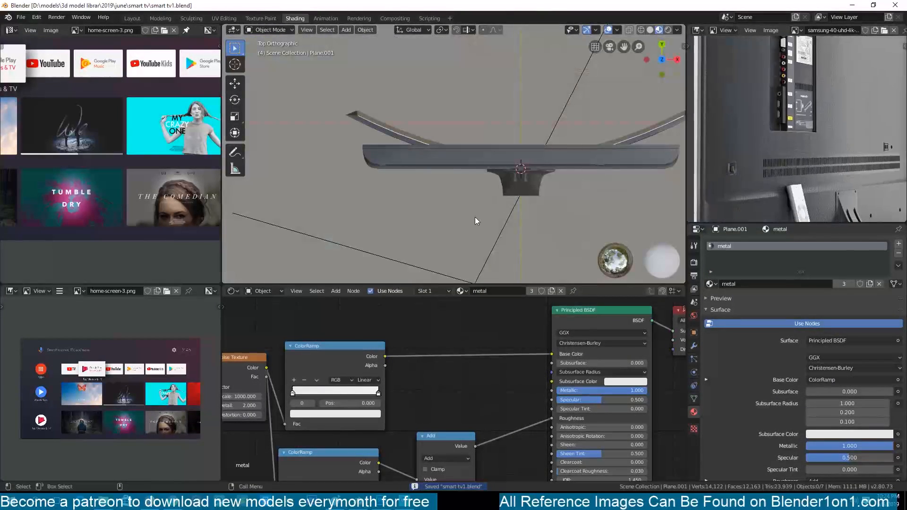
key("KP_1")
scroll(464, 176, "down", 2)
middle_click_drag(445, 166, 416, 148, "shift")
right_click(407, 127, "shift")
key("shift+a")
left_click(435, 128)
scroll(433, 133, "down", 2)
left_click(649, 29)
type("rx90")
key("Return")
Step: Move the new plane beside the TV, resize it into a wide rectangle and save the file
key("g")
left_click(324, 211)
key("s")
key("x")
left_click(397, 210)
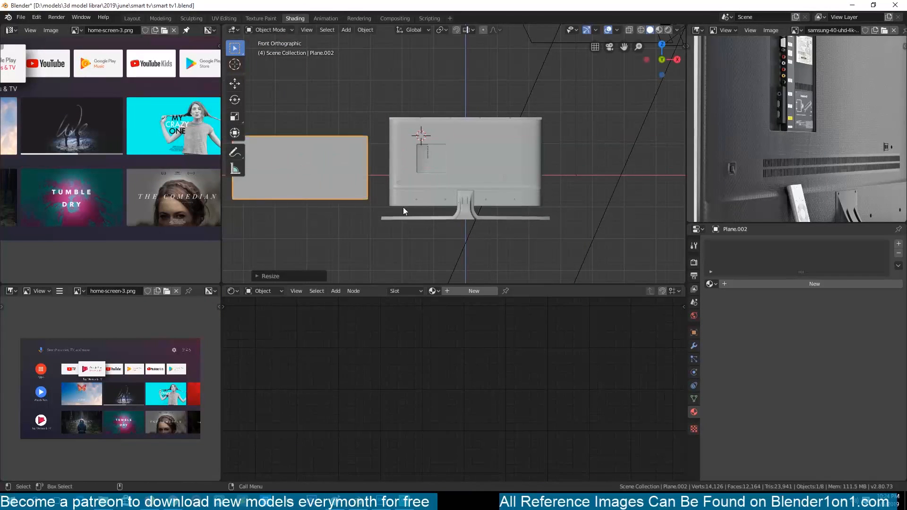
key("g")
left_click(546, 245)
key("g")
left_click(366, 231)
middle_click_drag(366, 232, 450, 260, "shift")
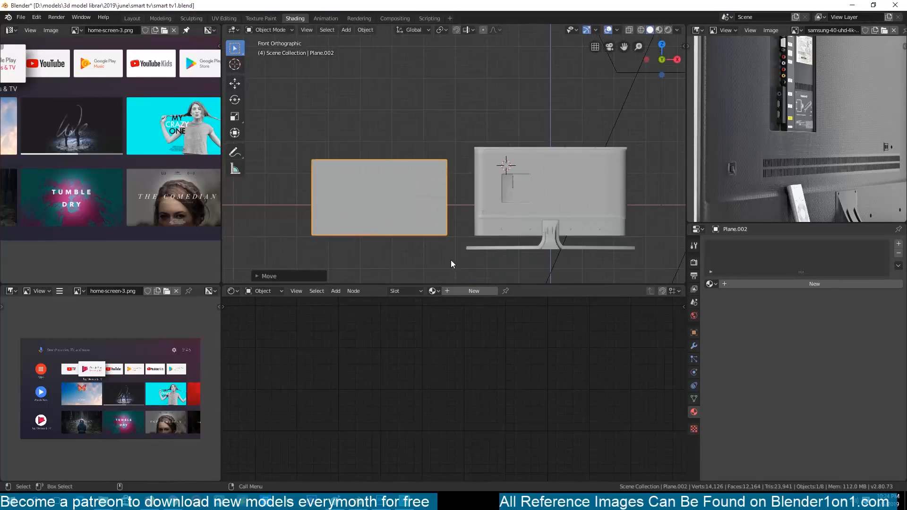
key("ctrl+s")
Step: Apply the rectangle's object transform and set the solid viewport color to Random
scroll(372, 201, "up", 4)
key("shift+z")
key("ctrl+a")
left_click(336, 242)
key("shift+z")
left_click(677, 30)
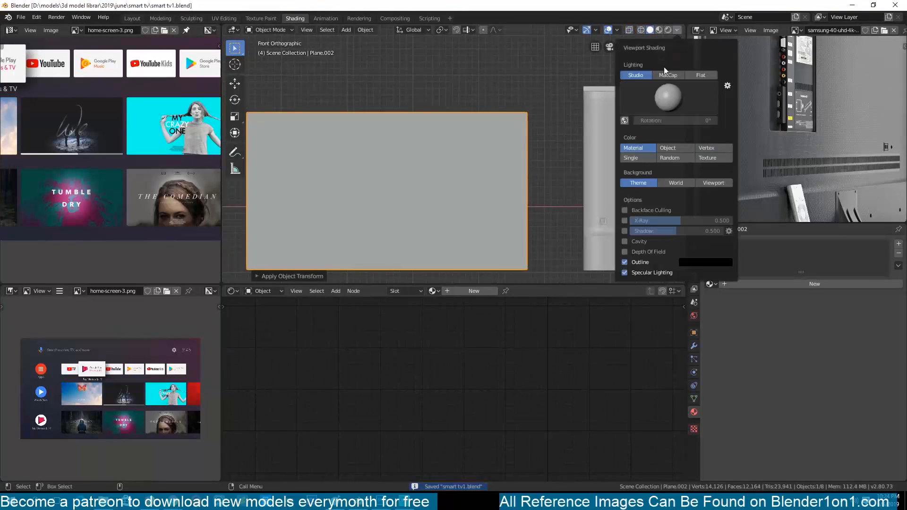
left_click(670, 159)
scroll(376, 178, "down", 2)
scroll(328, 165, "up", 1)
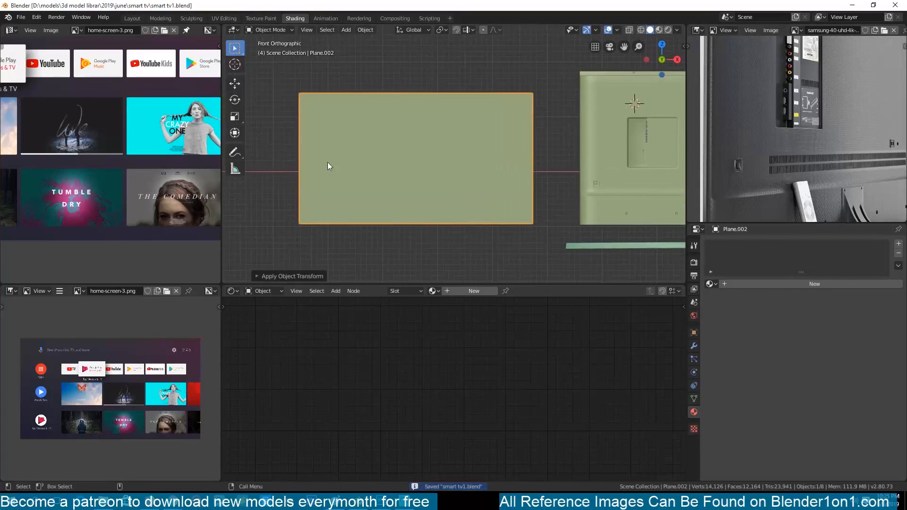
Step: In wireframe edit mode, duplicate the rectangle's left edge about 0.5 m inward along X
key("shift+z")
key("Tab")
left_click(300, 93)
left_click(299, 229, "shift")
key("shift+d")
key("x")
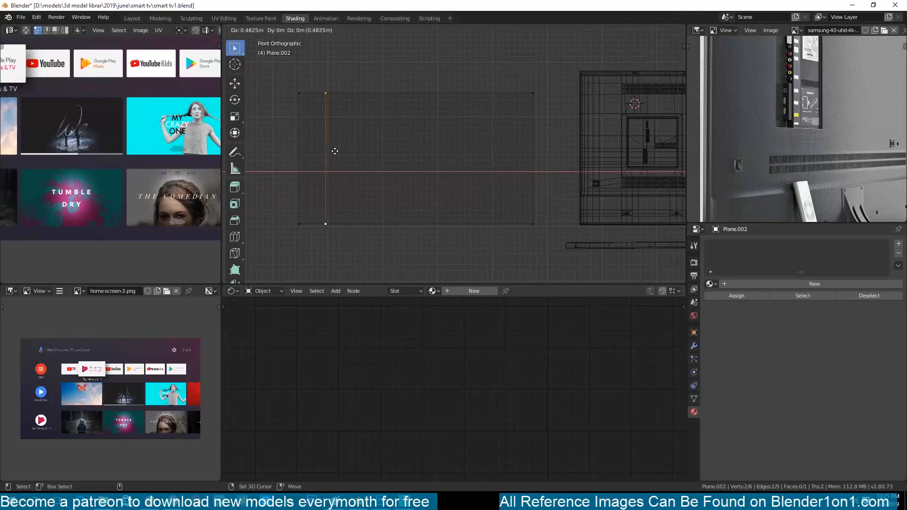
left_click(333, 150)
Step: Shorten the duplicated edge and adjust its height inside the rectangle along Z
key("KP_7")
left_click(331, 170)
key("KP_1")
key("g")
key("z")
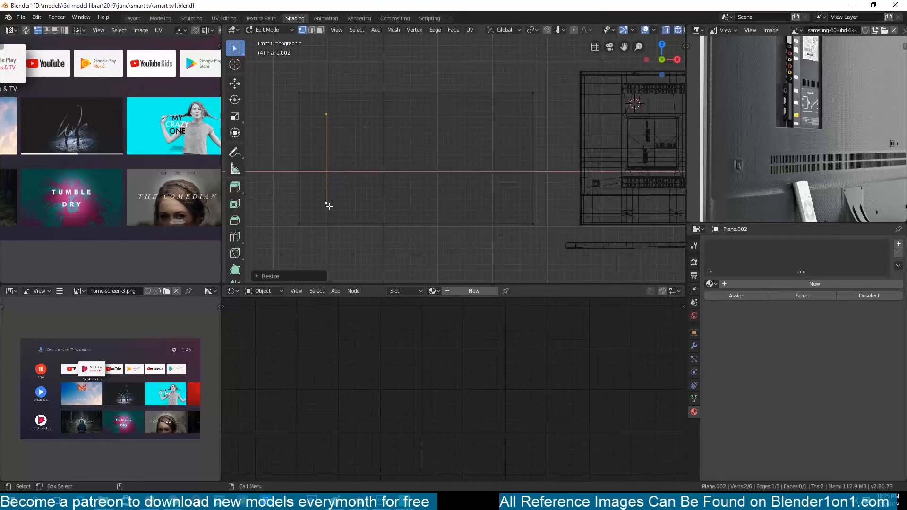
left_click(327, 189)
Step: Extrude the short edge's lower end along X, and extrude that end down along Z to form a stepped line
key("e")
key("x")
left_click(386, 186)
key("e")
key("z")
left_click(392, 222)
scroll(373, 215, "up", 2)
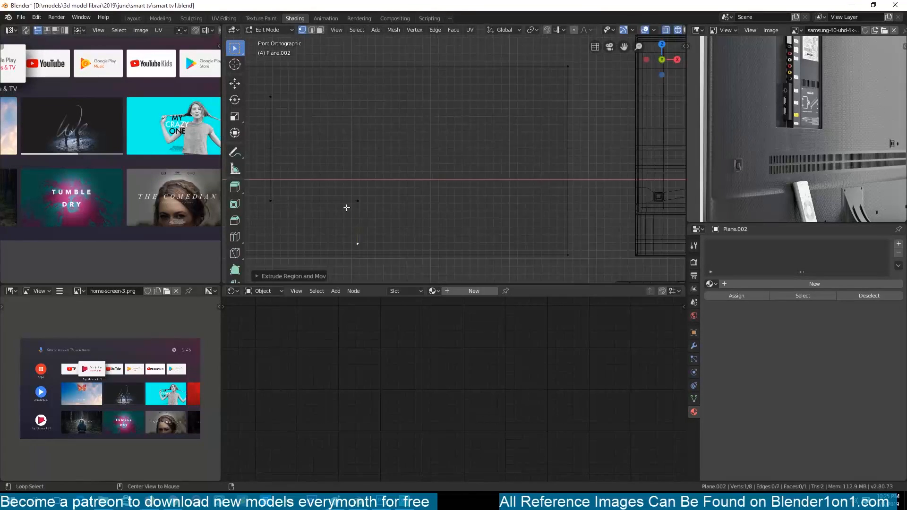
Step: Extrude the whole stepped line diagonally into a flat band and bevel its two corners into rounded bends
key("l")
key("e")
left_click(361, 194)
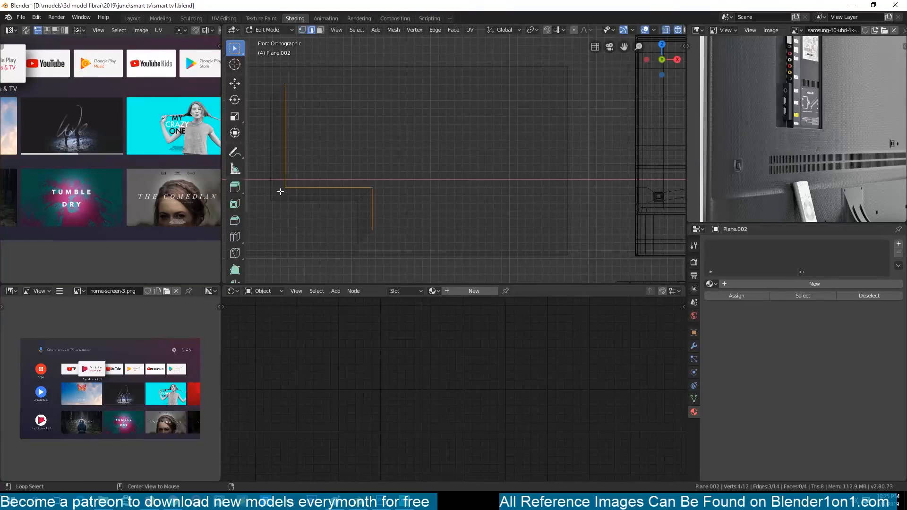
key("ctrl+b")
left_click(480, 250)
key("Tab")
key("Tab")
Step: Duplicate the linked band, rotate the copy about a quarter turn clockwise and place it in the middle of the rectangle
key("ctrl+l")
key("shift+d")
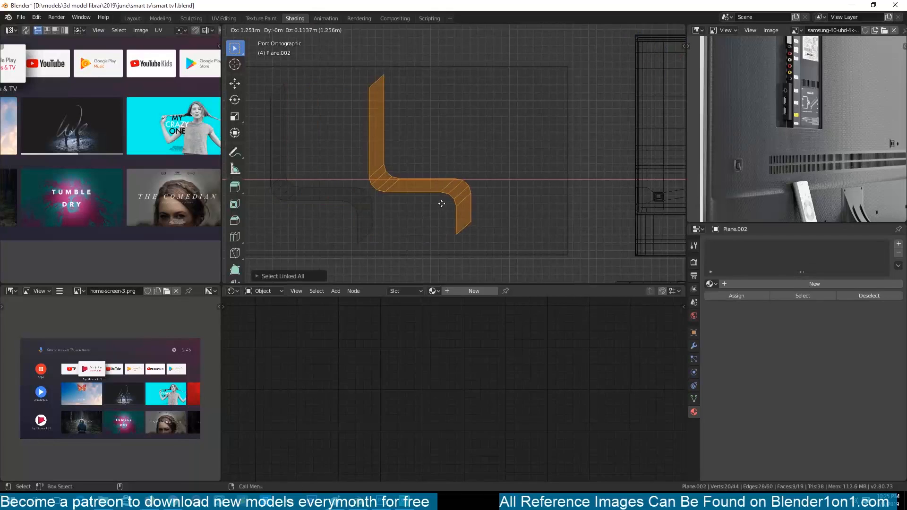
left_click(441, 202)
key("r")
left_click(391, 215)
key("g")
left_click(409, 194)
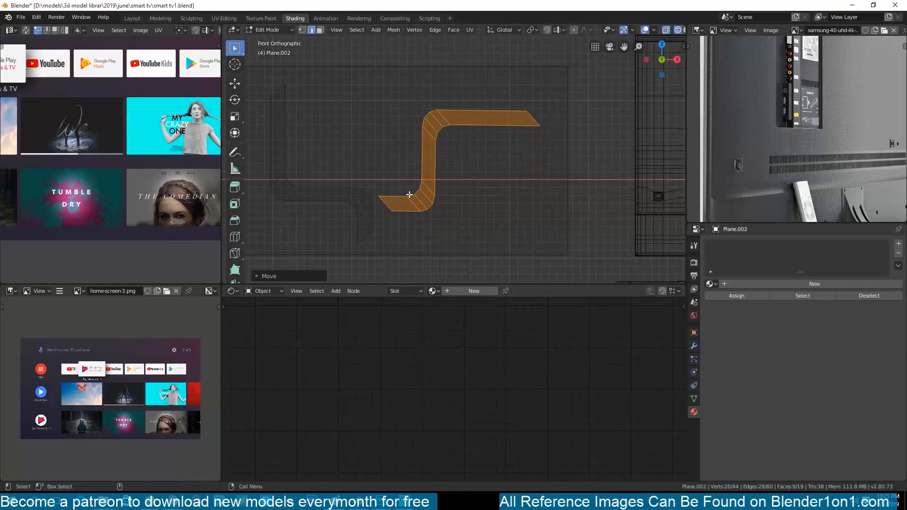